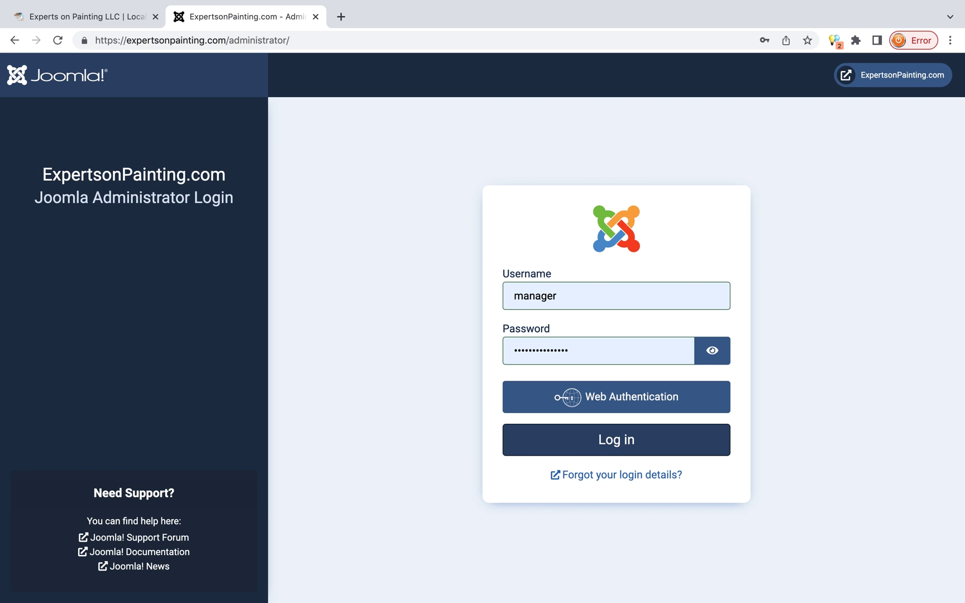
Log in to the Joomla administrator with the prefilled credentials and open the site's Main Menu item list
left_click(616, 440)
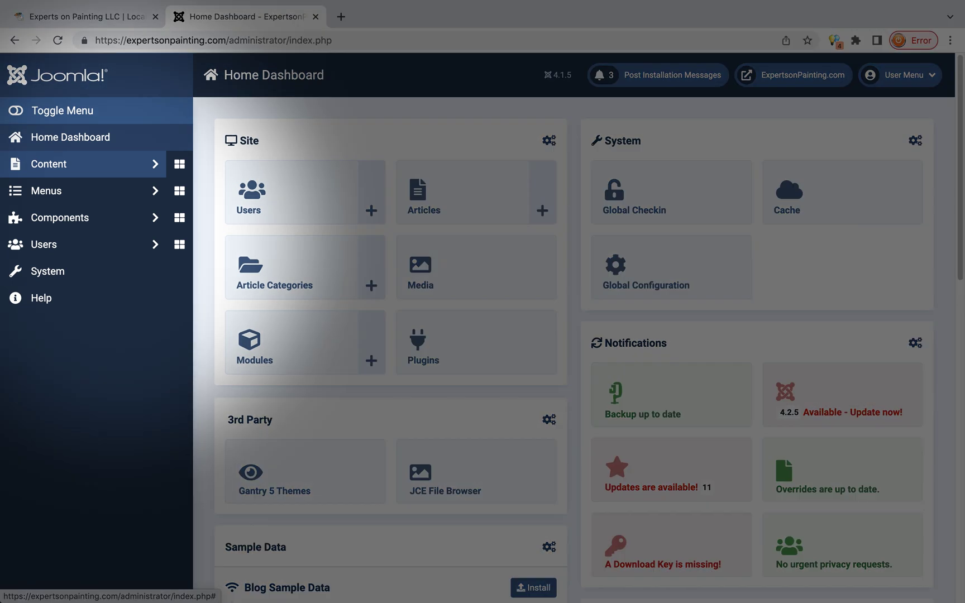
left_click(49, 164)
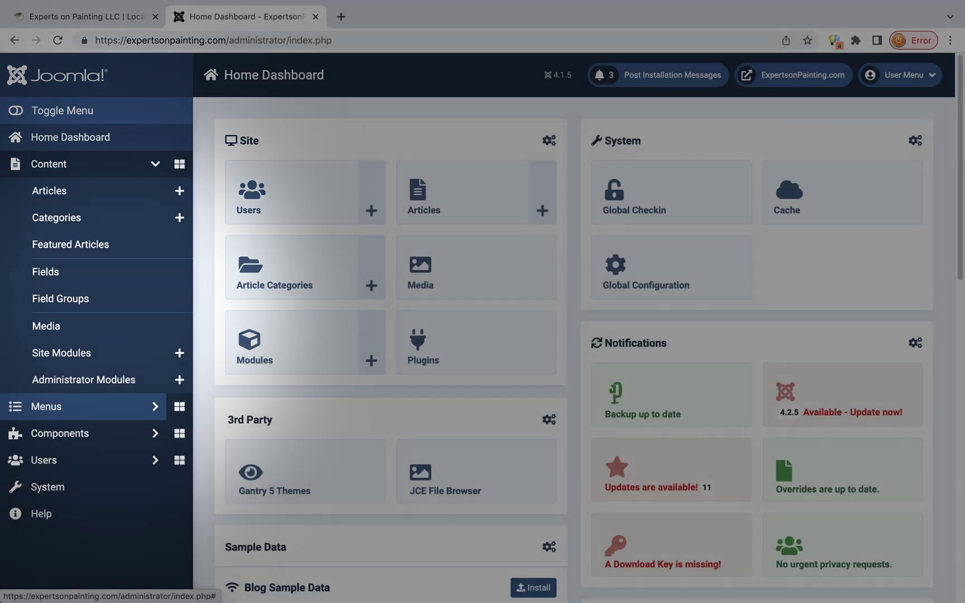
left_click(56, 406)
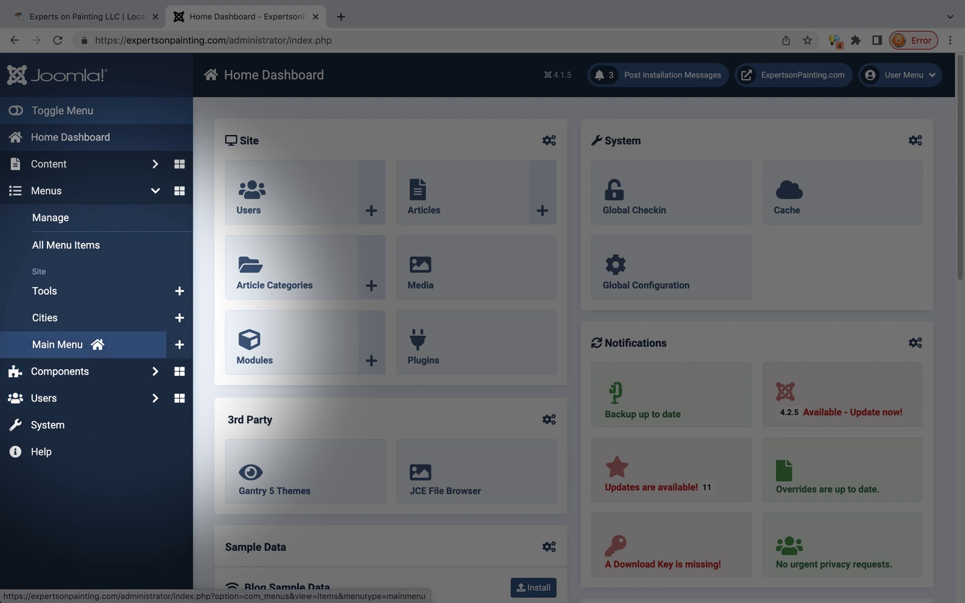
left_click(58, 344)
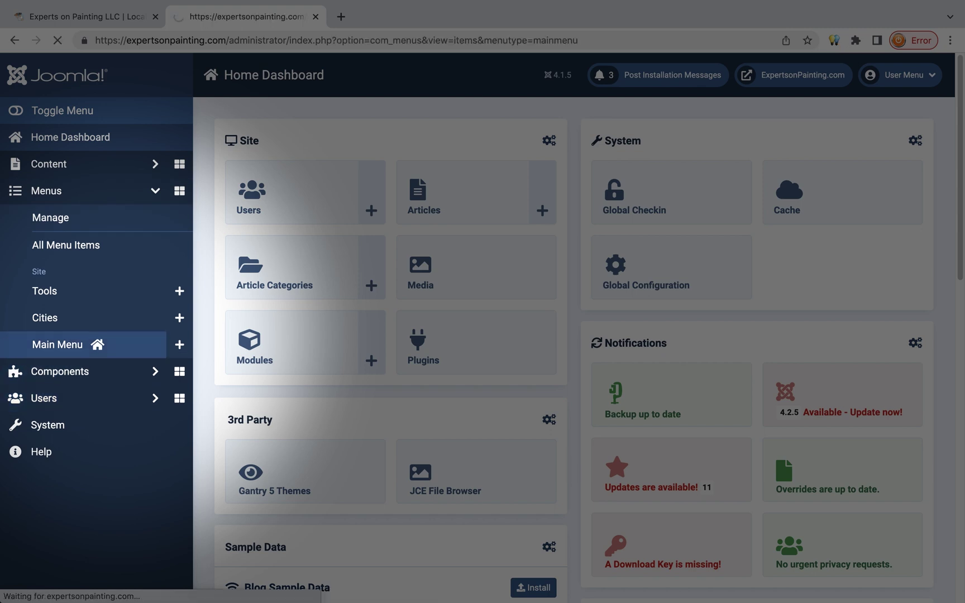
Review the Main Menu items down to Contact and open the Basements, Bedrooms, Foyers & More item
scroll(483, 336, "down", 2)
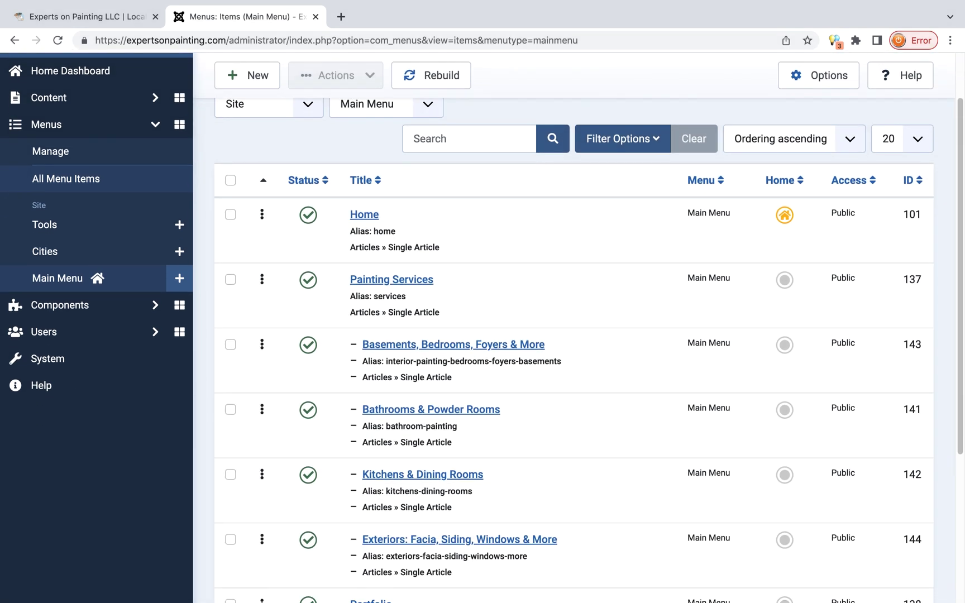
scroll(482, 335, "down", 5)
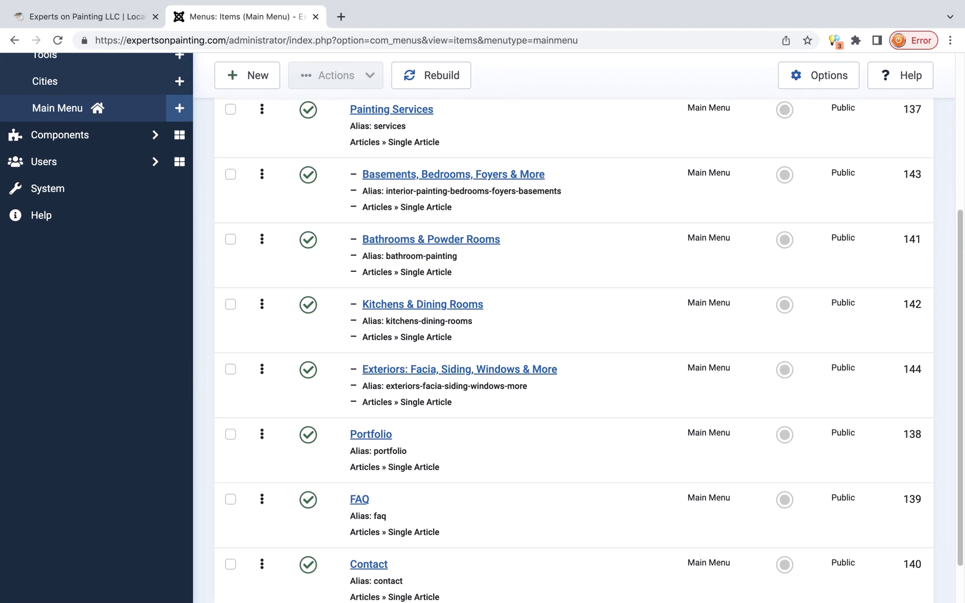
scroll(483, 335, "up", 5)
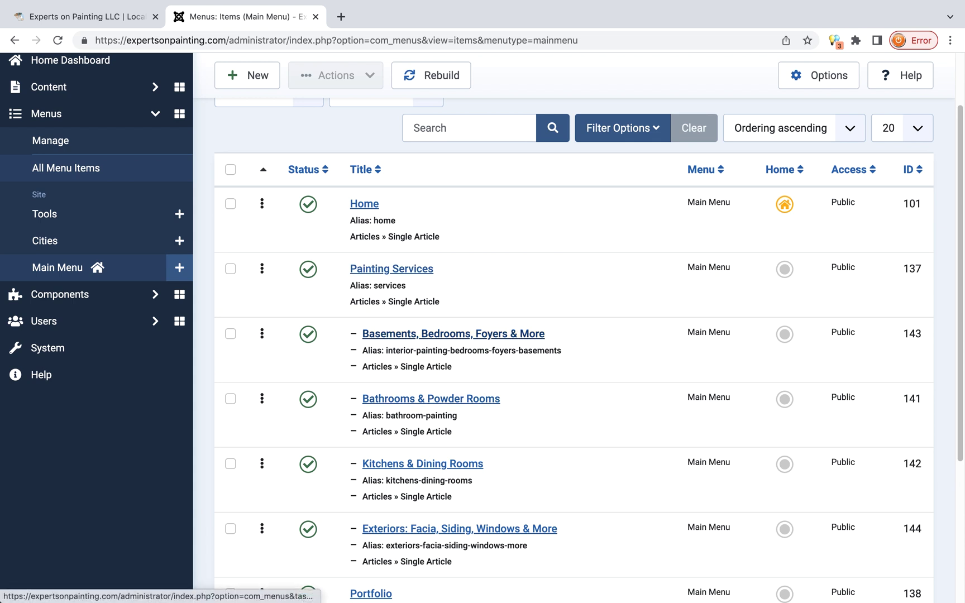
scroll(452, 335, "up", 2)
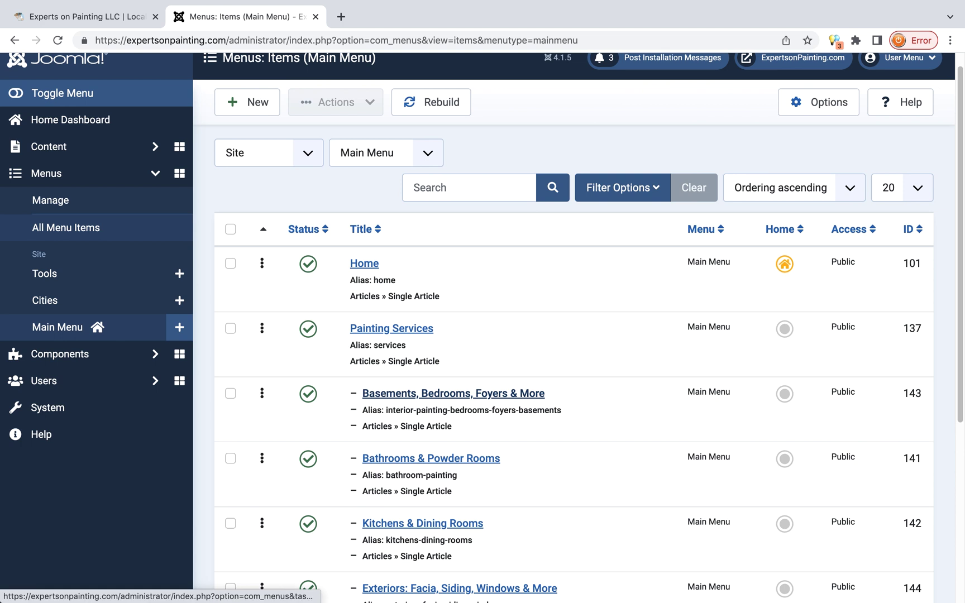
left_click(454, 393)
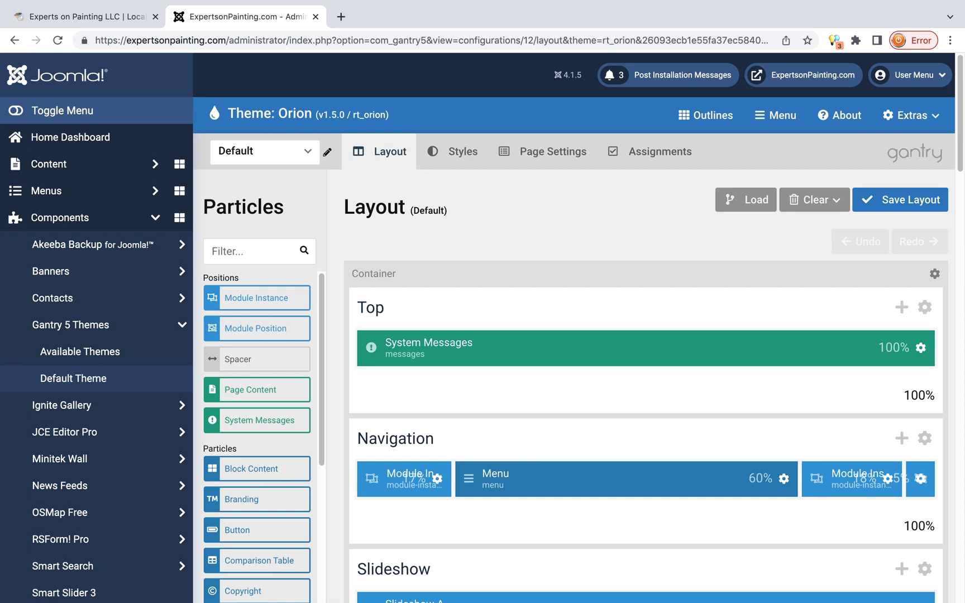
Examine every section of the Orion theme's Default layout, from the Top section down to the Offcanvas Section
scroll(559, 335, "down", 5)
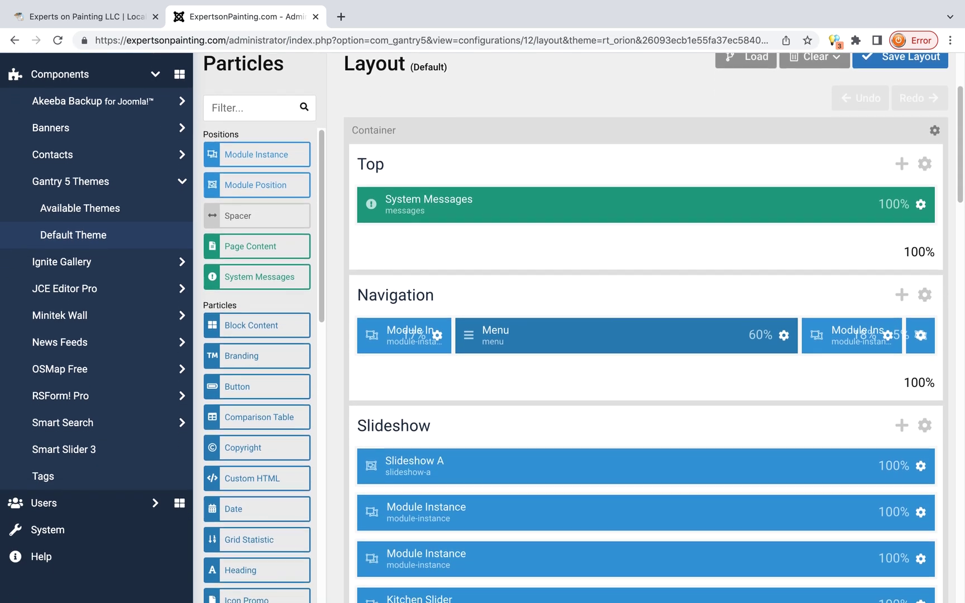
scroll(558, 335, "down", 10)
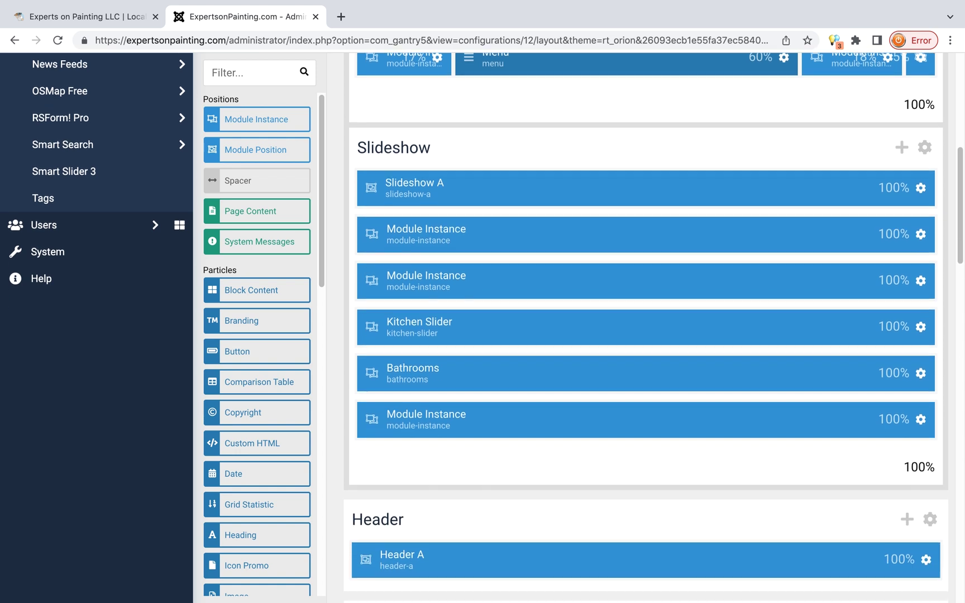
scroll(614, 206, "down", 4)
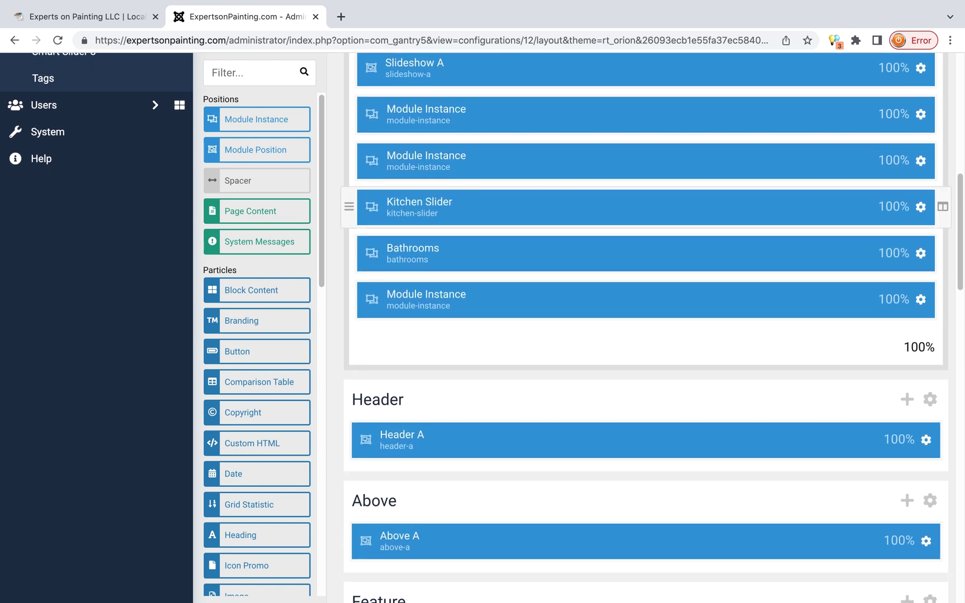
scroll(614, 207, "down", 6)
scroll(646, 327, "down", 7)
scroll(647, 328, "down", 4)
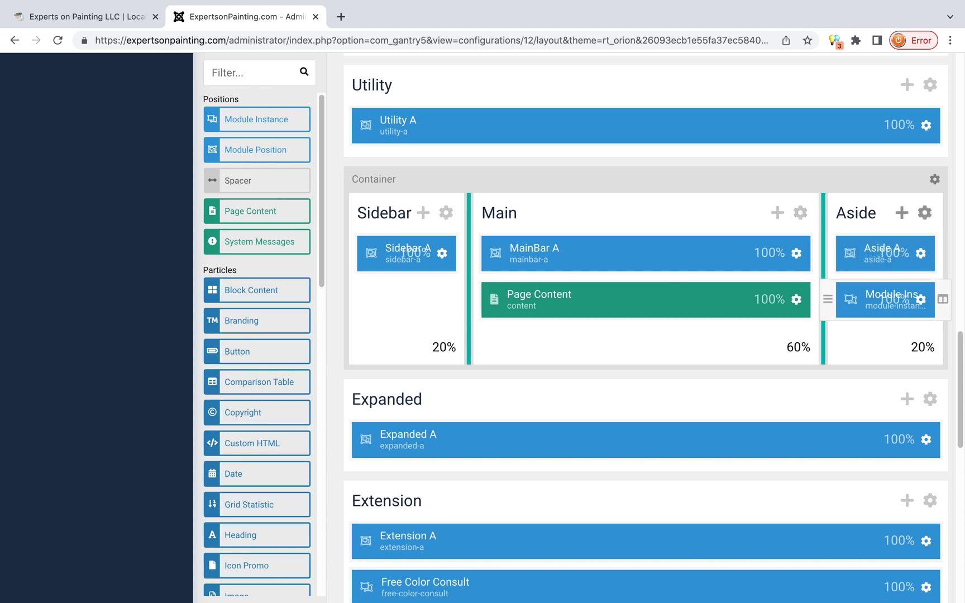
scroll(885, 299, "down", 7)
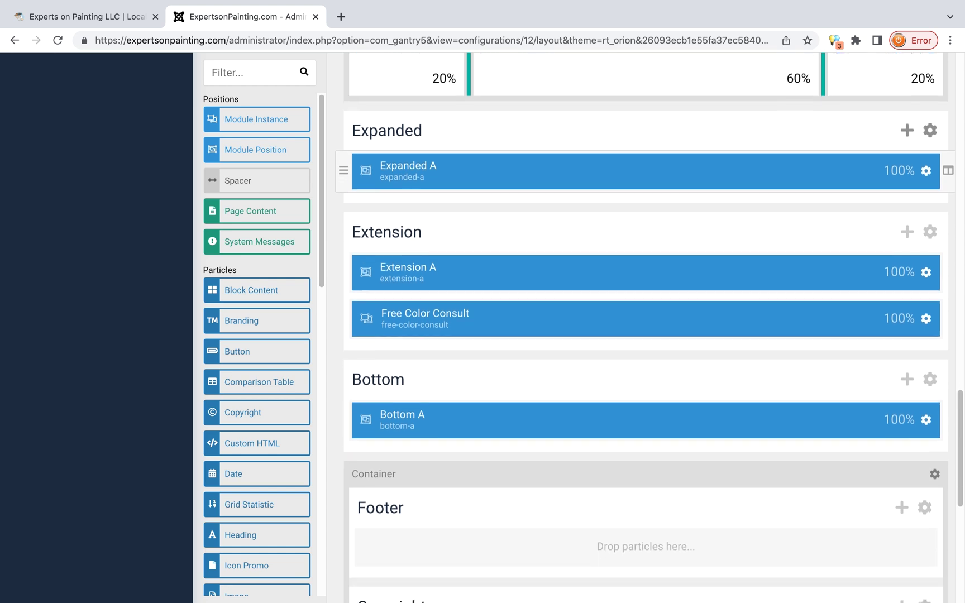
scroll(648, 328, "down", 5)
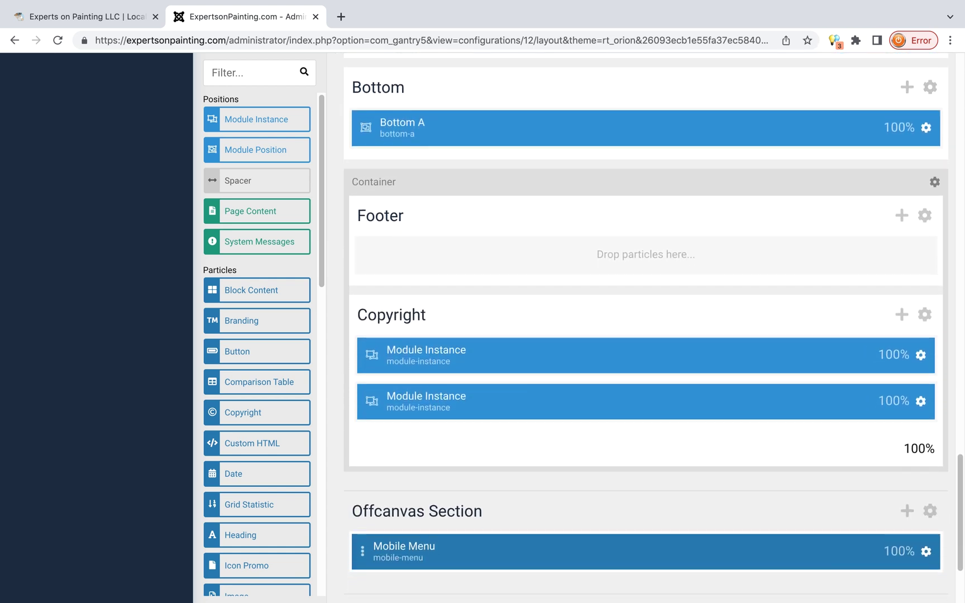
scroll(648, 263, "down", 2)
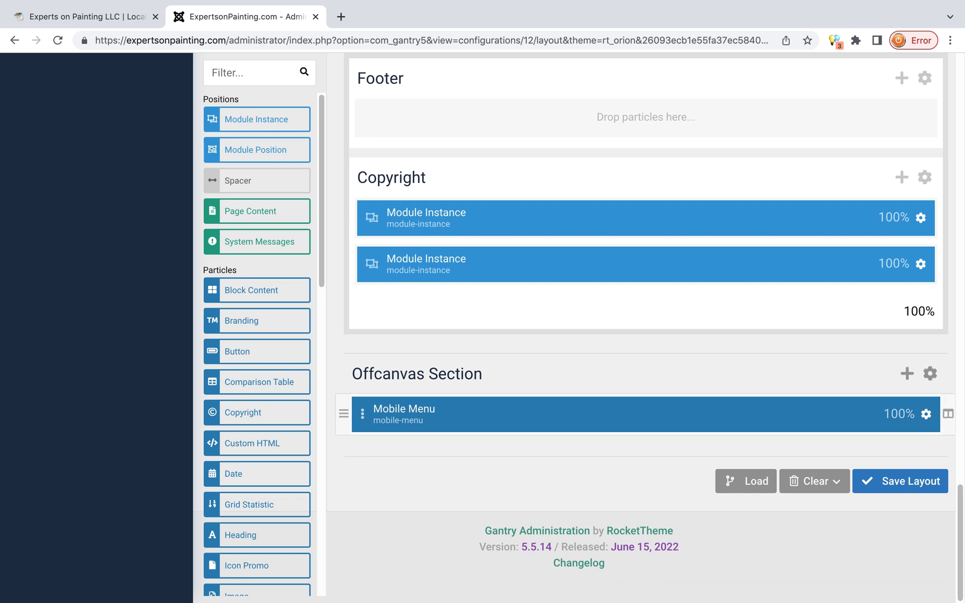
Switch to the live Experts on Painting site, review its homepage down to the footer, and reload it
key("ctrl+shift+Tab")
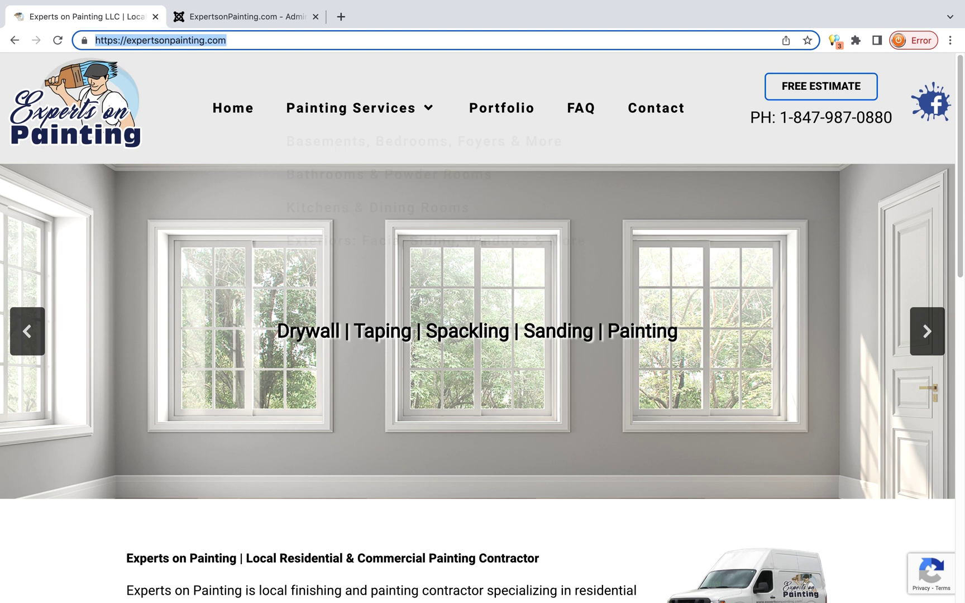
scroll(483, 328, "down", 2)
scroll(483, 328, "down", 6)
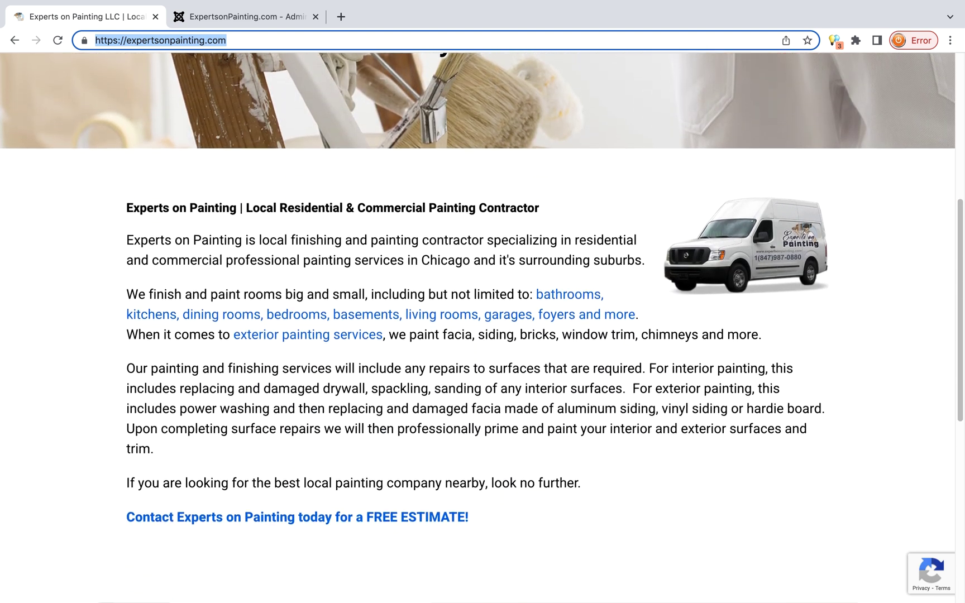
scroll(483, 328, "down", 1)
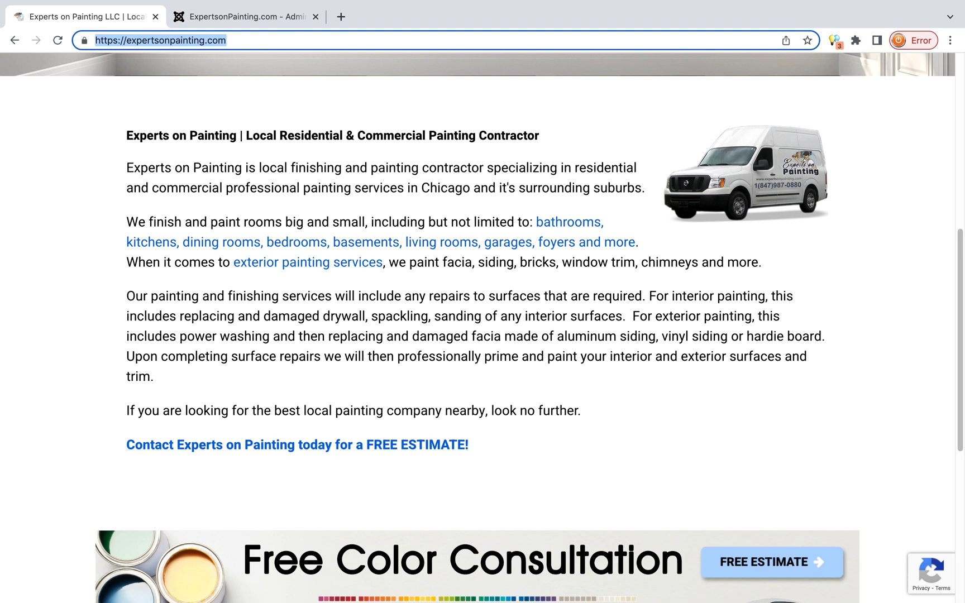
scroll(483, 328, "up", 8)
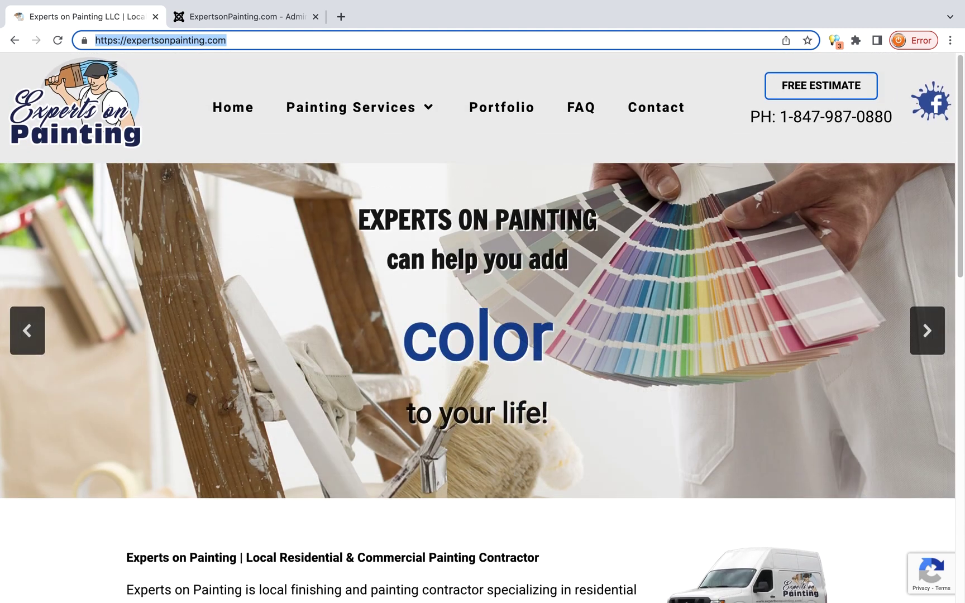
scroll(483, 328, "down", 4)
scroll(483, 328, "down", 8)
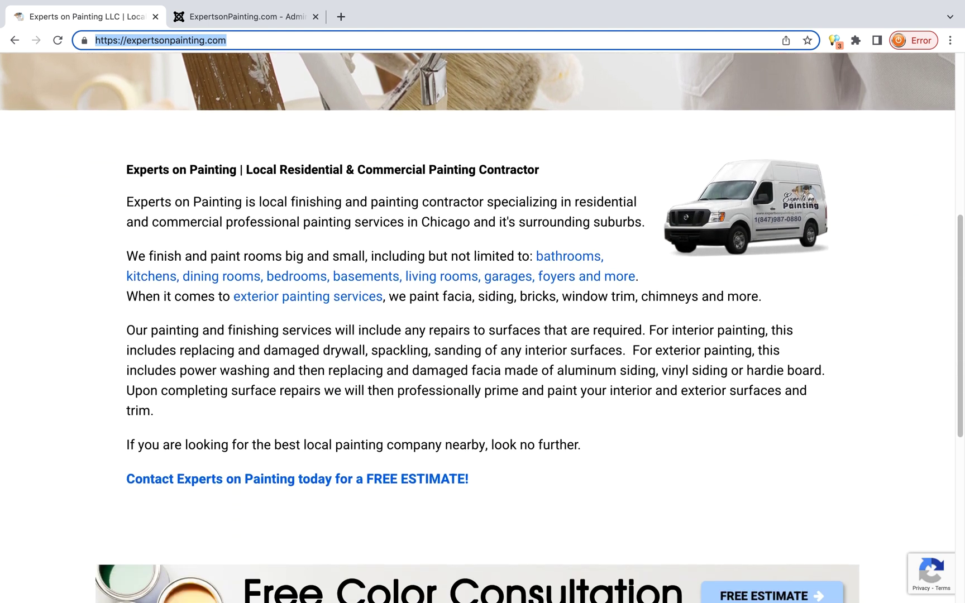
scroll(483, 328, "down", 3)
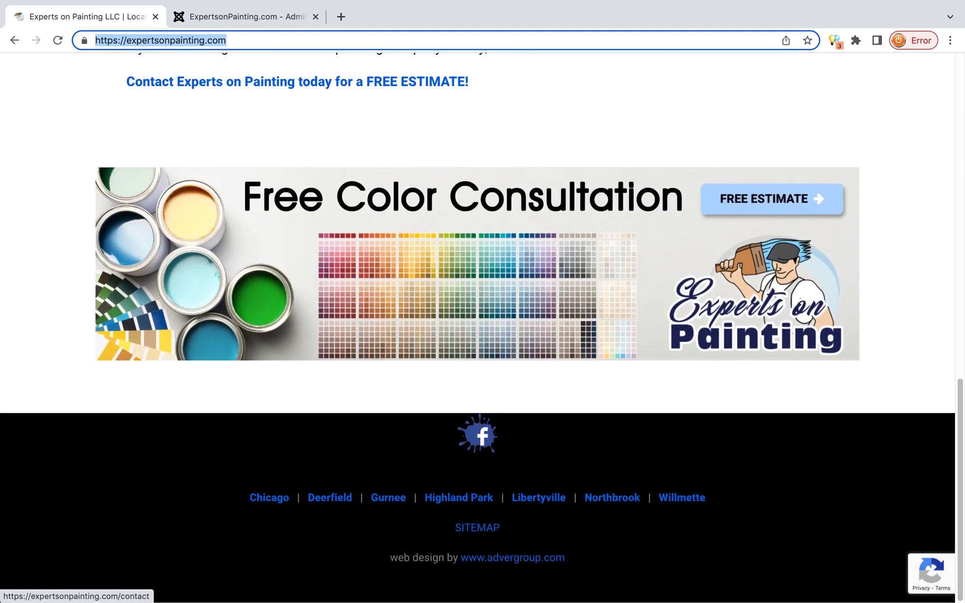
key("Return")
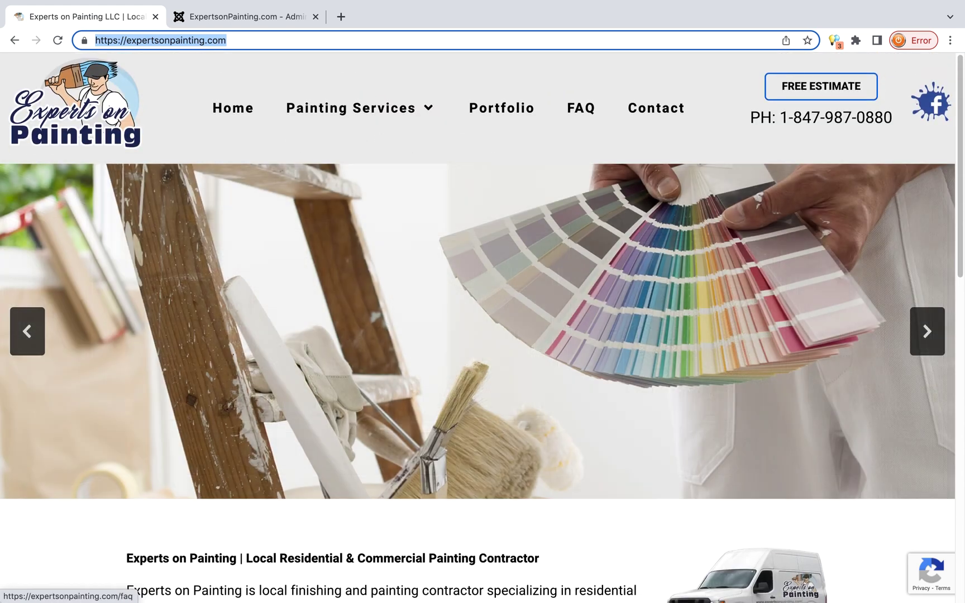
Return to the Joomla administrator and open the list of articles
left_click(241, 16)
scroll(647, 328, "up", 20)
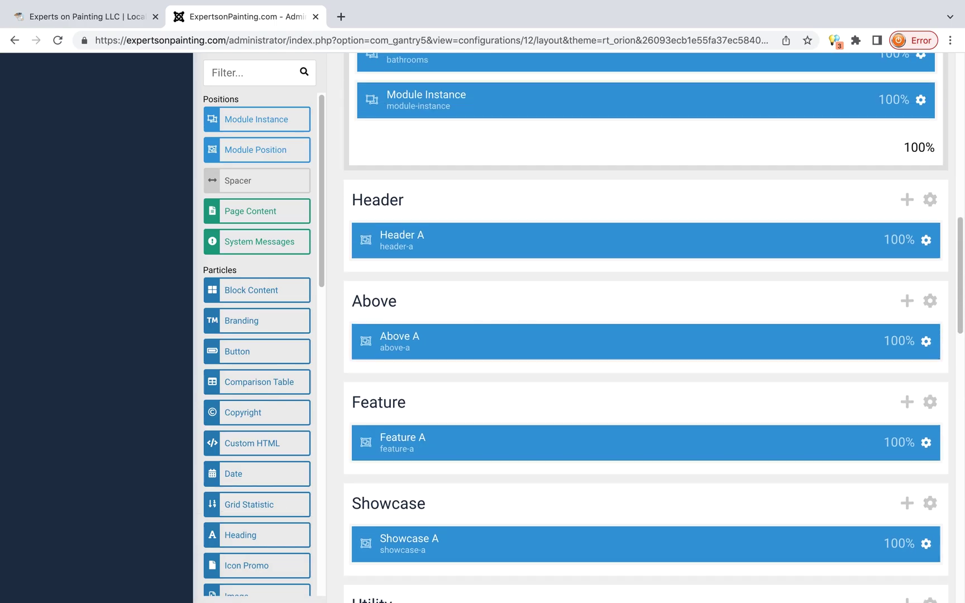
scroll(646, 328, "up", 1)
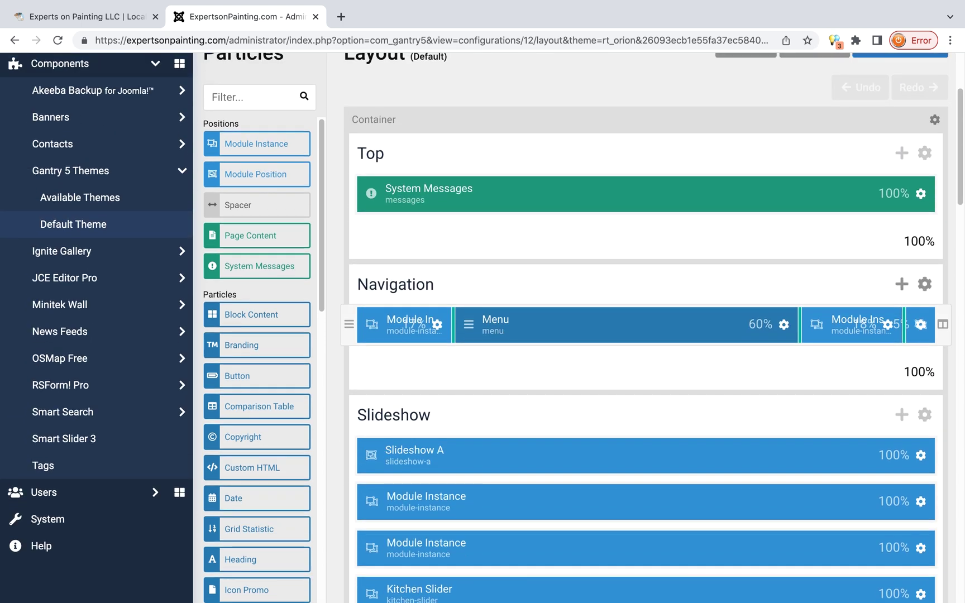
scroll(647, 328, "up", 6)
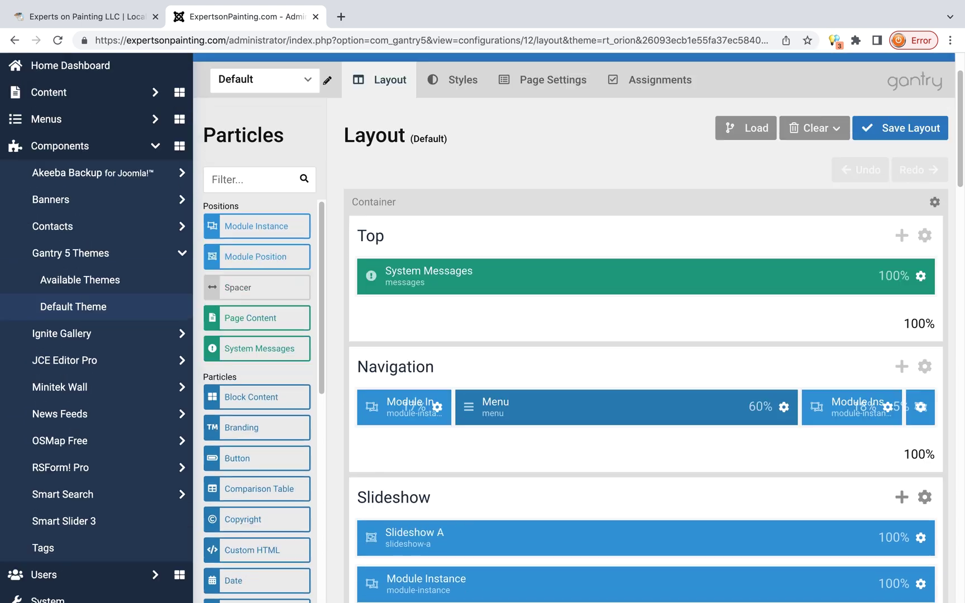
left_click(56, 163)
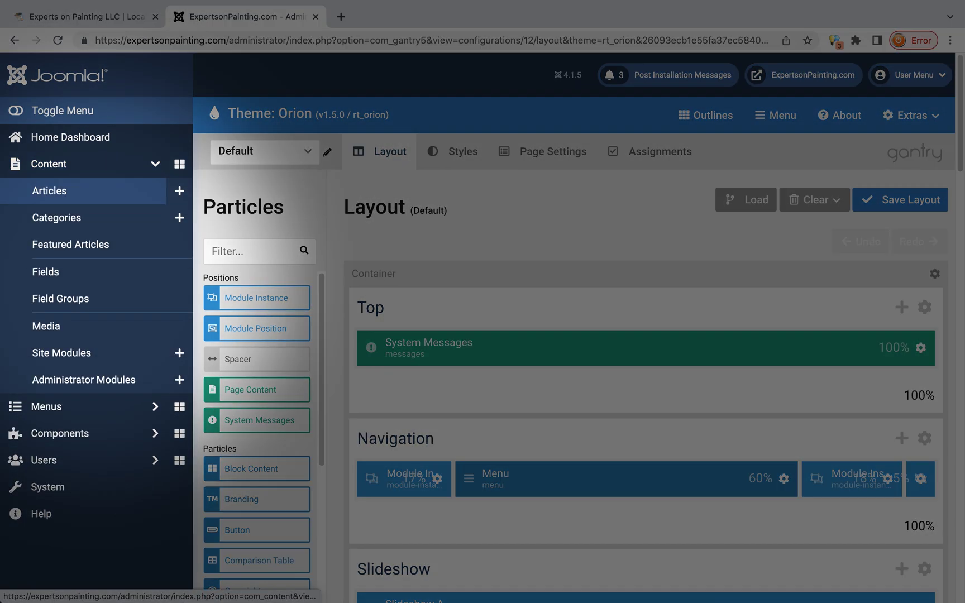
left_click(49, 191)
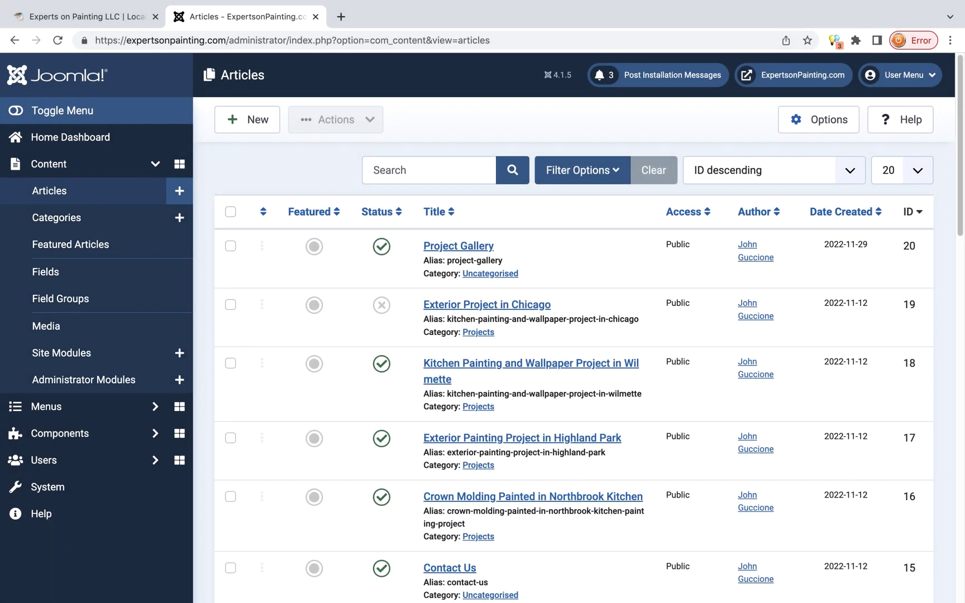
Filter the article list by the Projects category
left_click(582, 170)
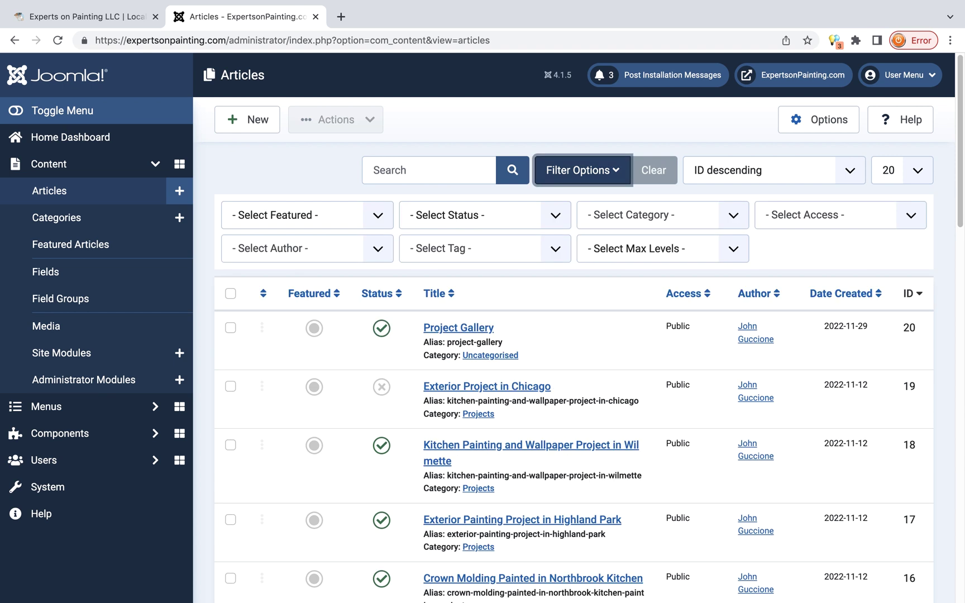
left_click(662, 215)
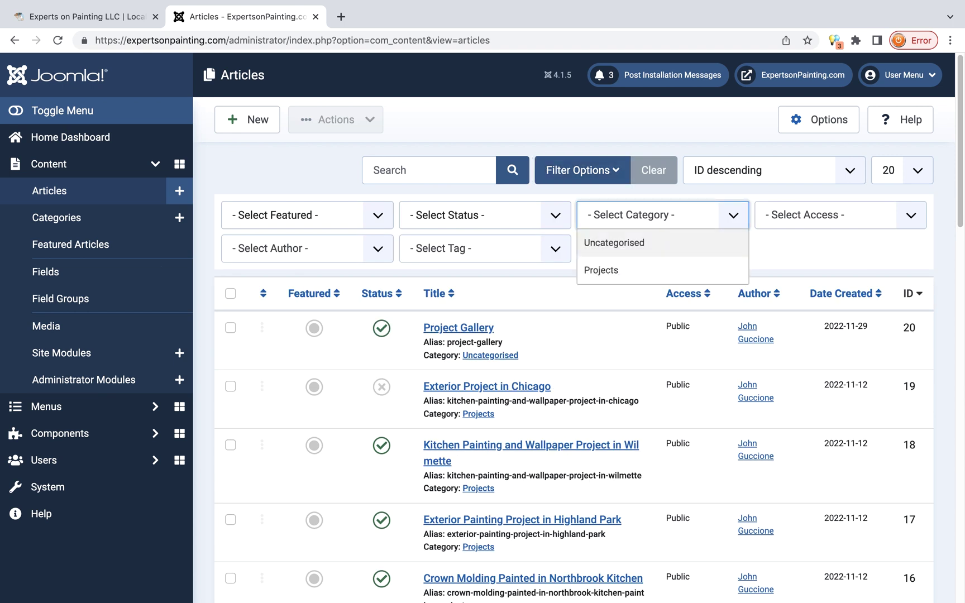
left_click(626, 271)
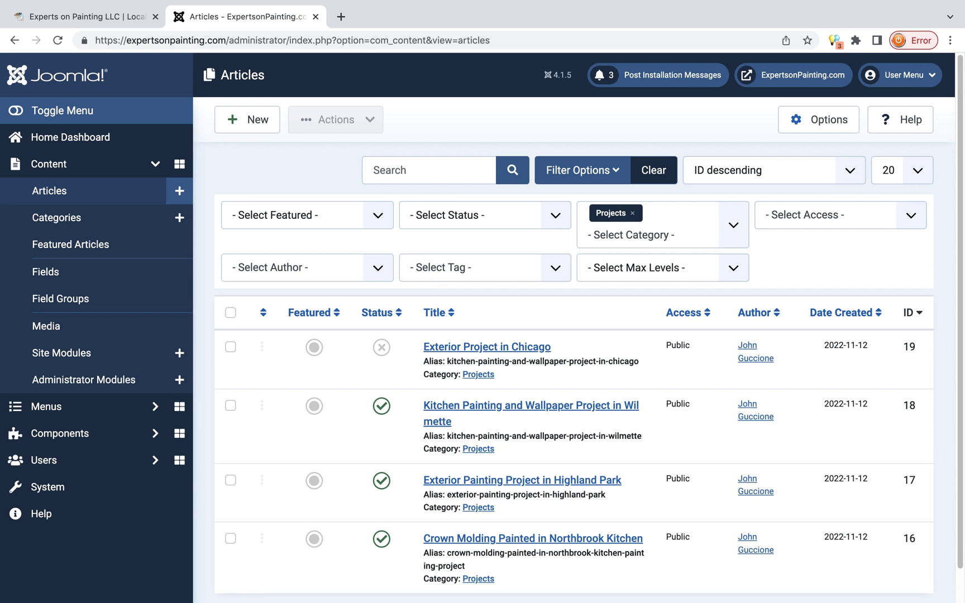
Open the article Kitchen Painting and Wallpaper Project in Wilmette for editing and examine its body text and gallery tag
scroll(483, 324, "down", 1)
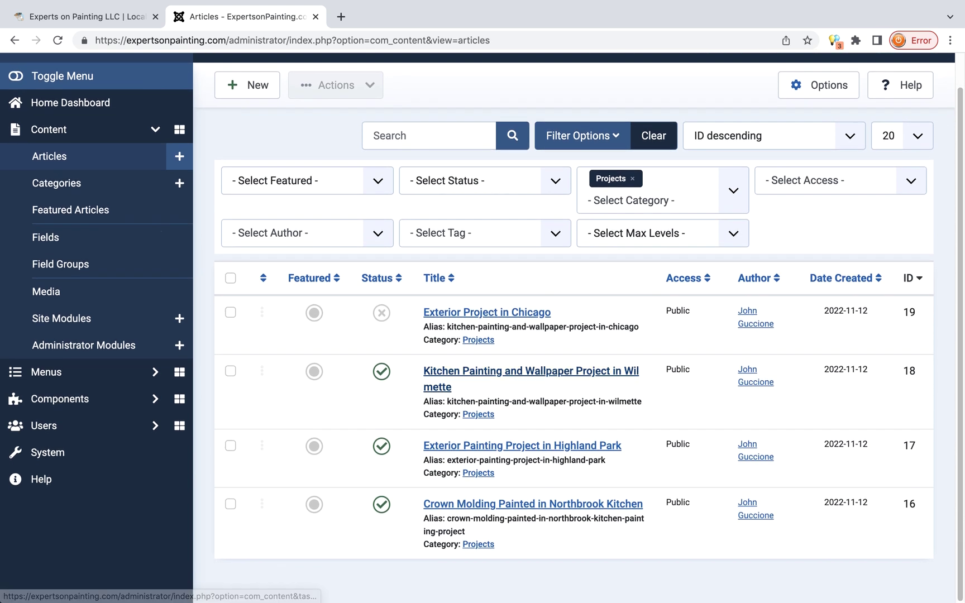
left_click(531, 371)
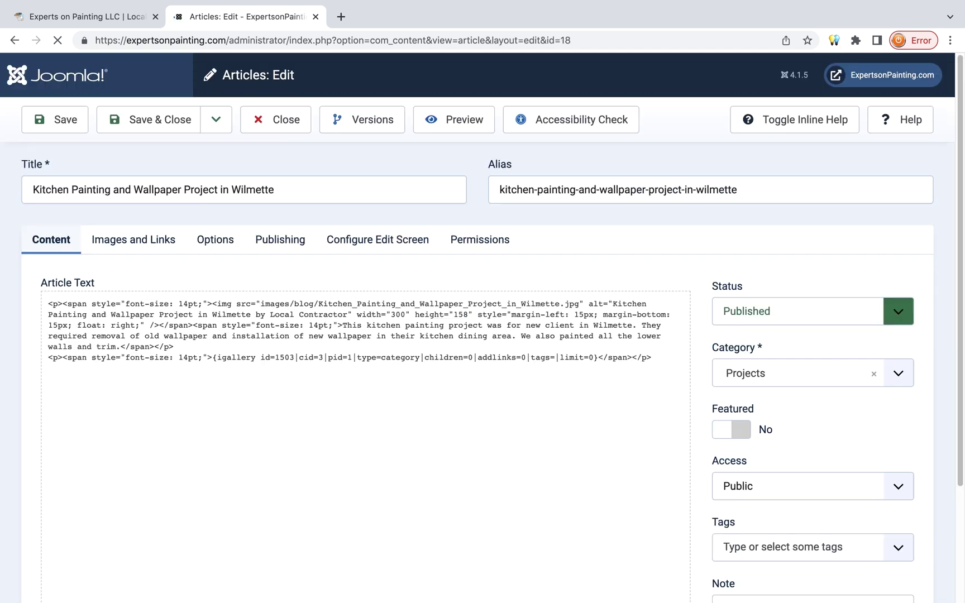
scroll(481, 329, "down", 5)
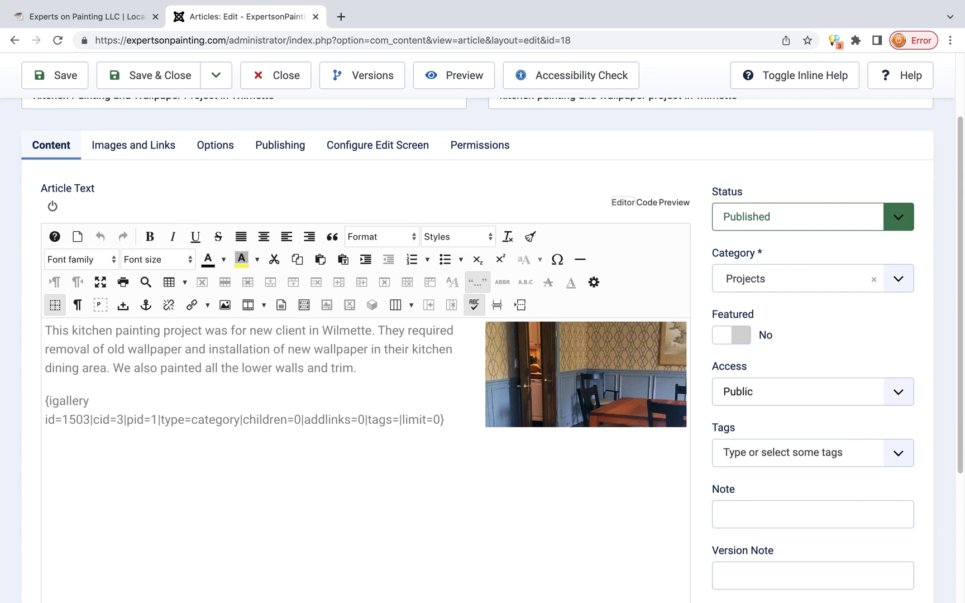
left_click_drag(444, 386, 45, 367)
Switch to the live Experts on Painting site, open its Portfolio page and review the project gallery
left_click(84, 16)
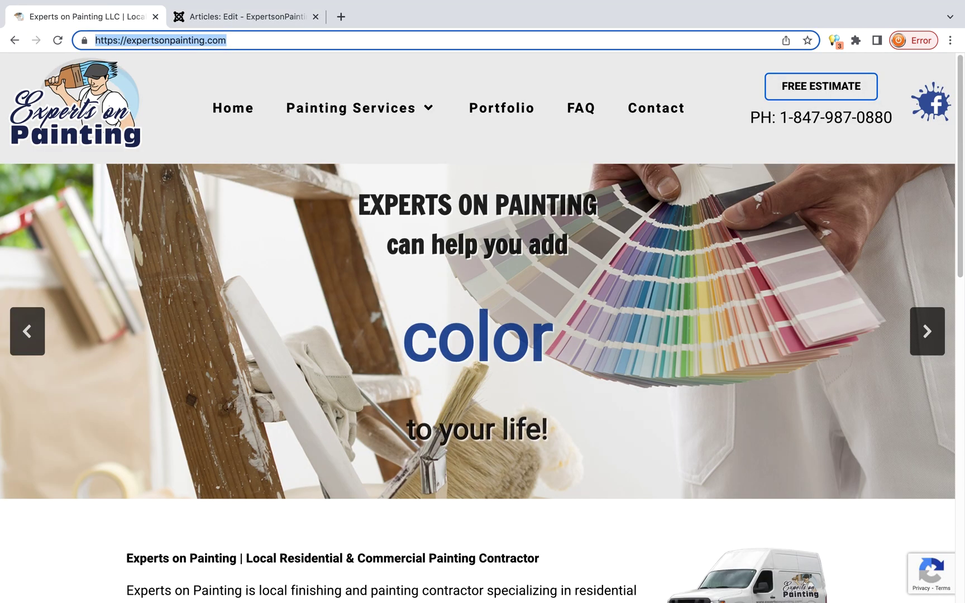
left_click(502, 108)
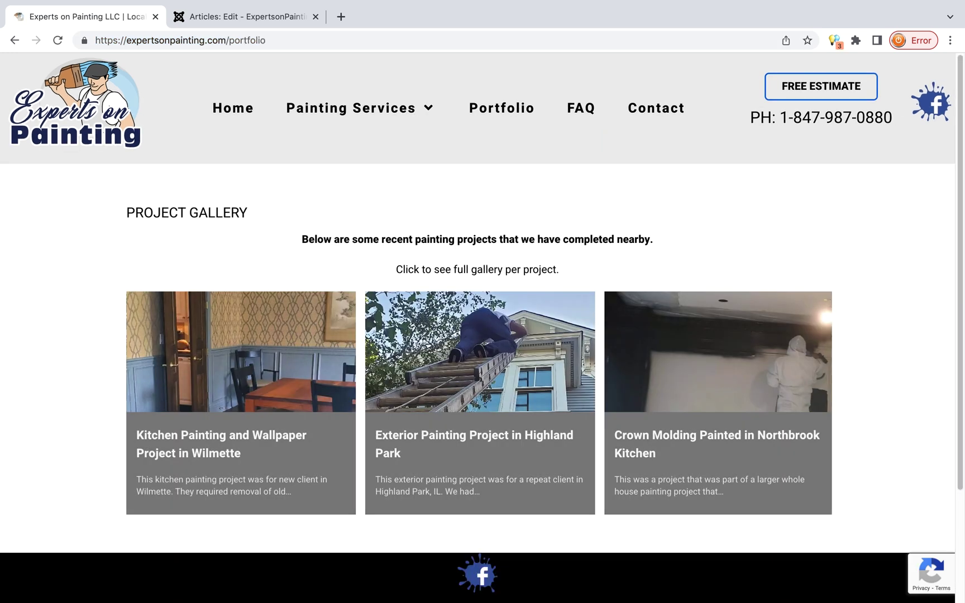
scroll(483, 324, "down", 3)
scroll(483, 324, "down", 1)
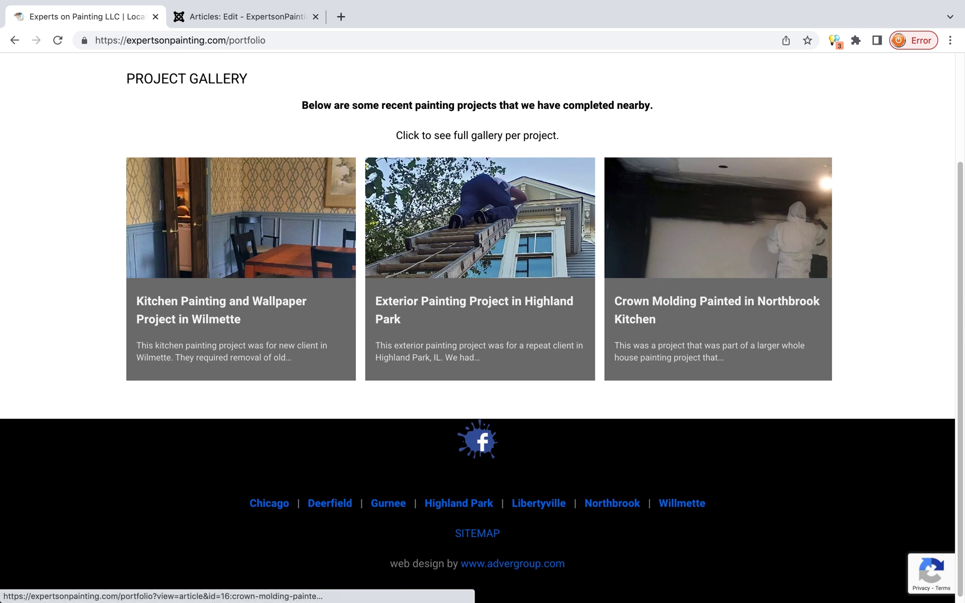
scroll(480, 223, "down", 1)
left_click(480, 235)
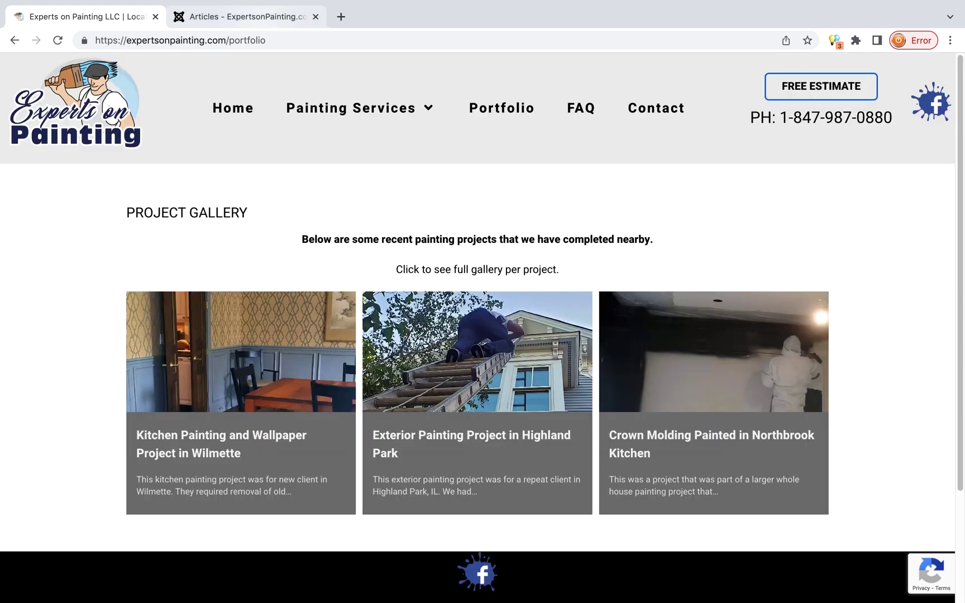
Return to the Joomla article list and open Kitchen Painting and Wallpaper Project in Wilmette for editing
left_click(246, 16)
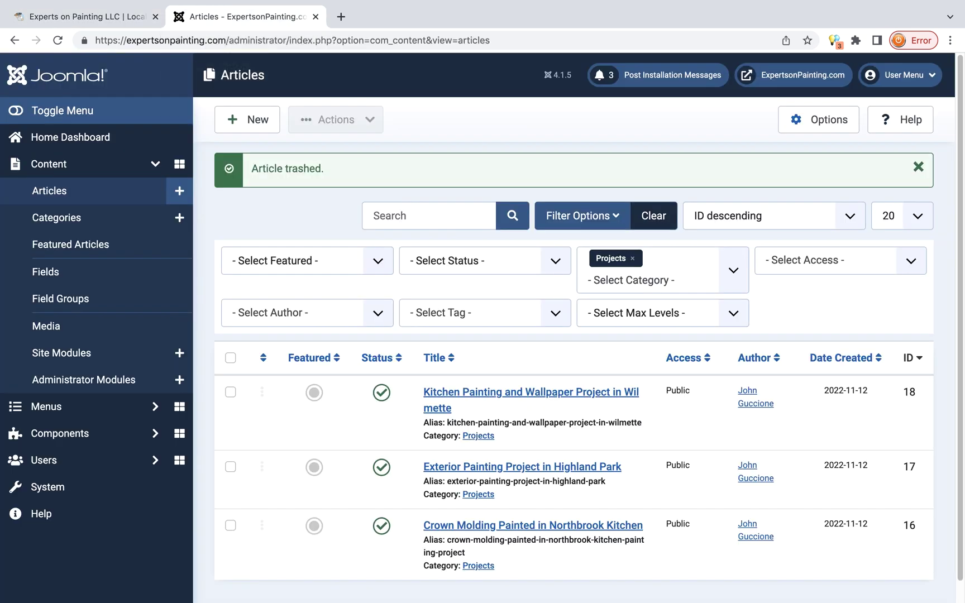
scroll(480, 319, "down", 1)
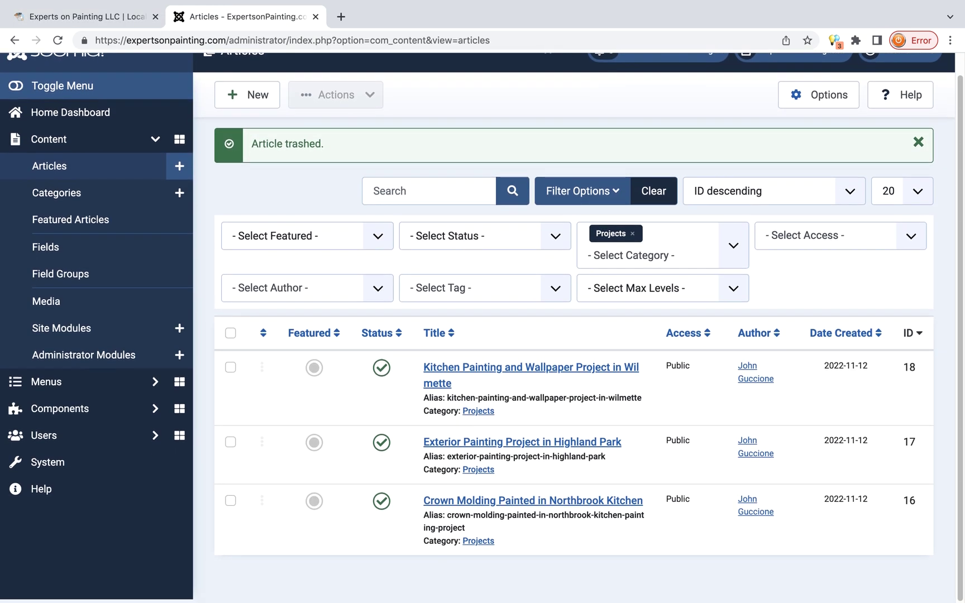
scroll(480, 326, "up", 1)
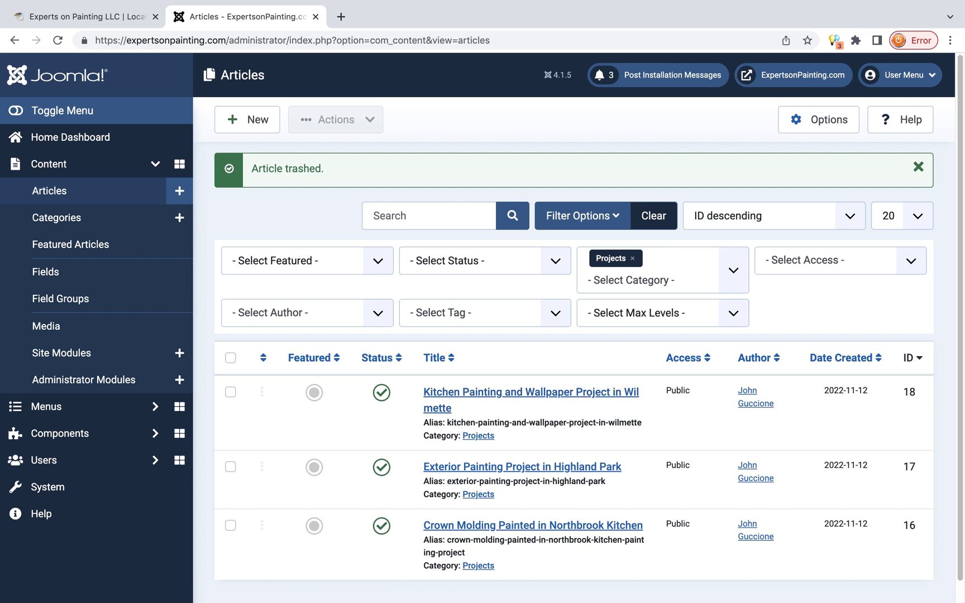
left_click(530, 393)
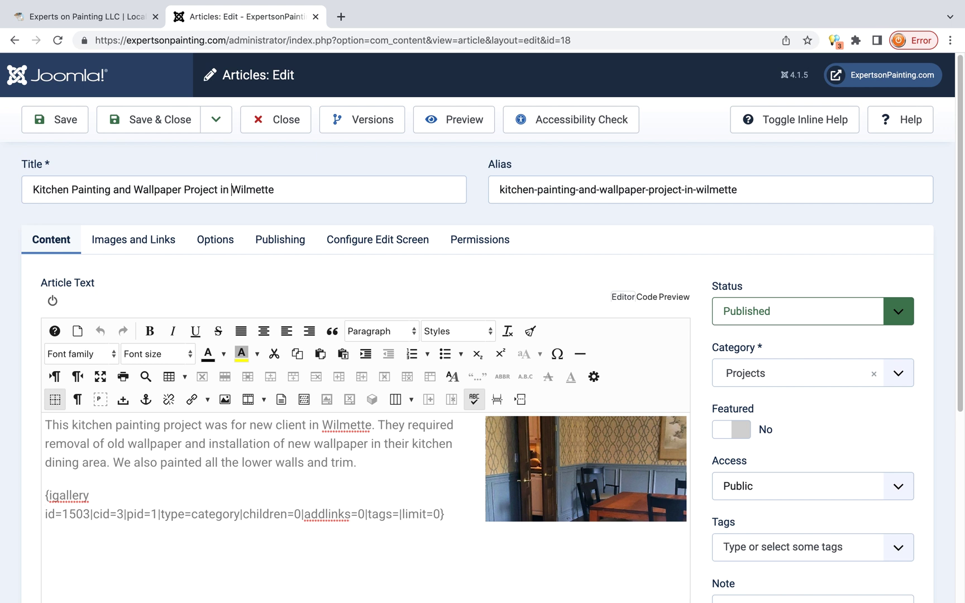
Retitle the article "Kitchen and Cabinet Painting Project in Gurnee" and clear its alias
left_click_drag(231, 190, 274, 190)
type("Gurnee")
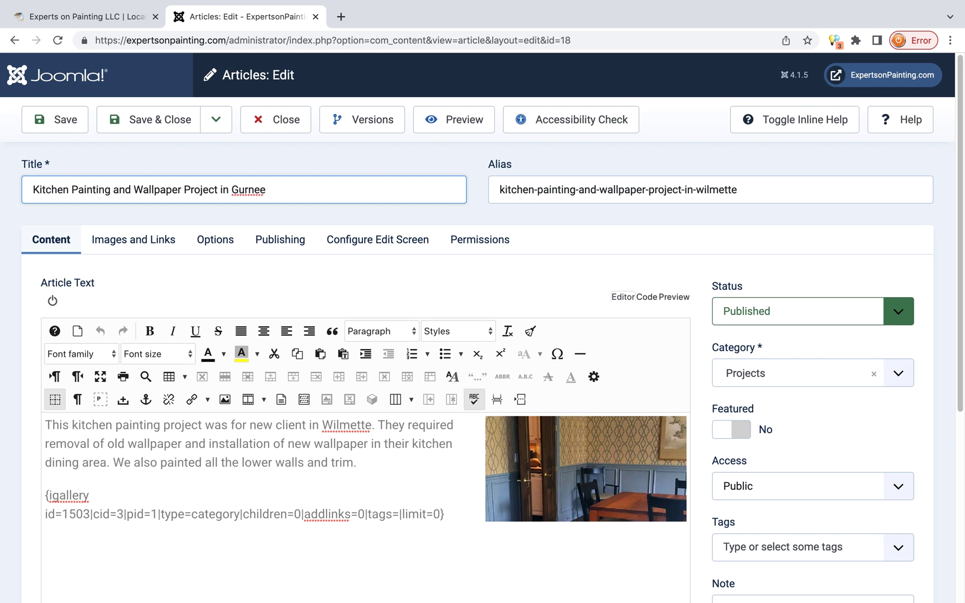
type("and Cabinet")
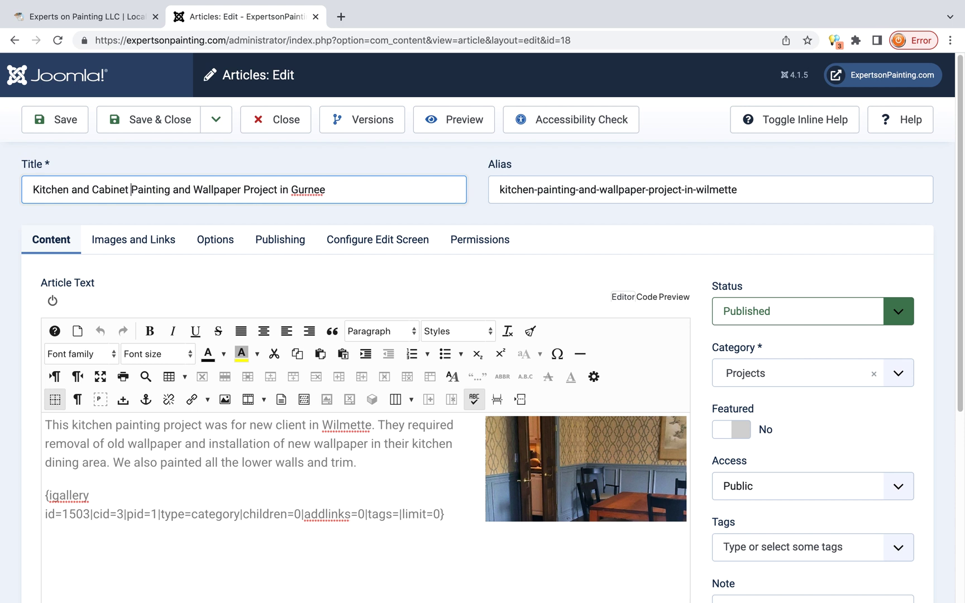
left_click_drag(242, 190, 173, 190)
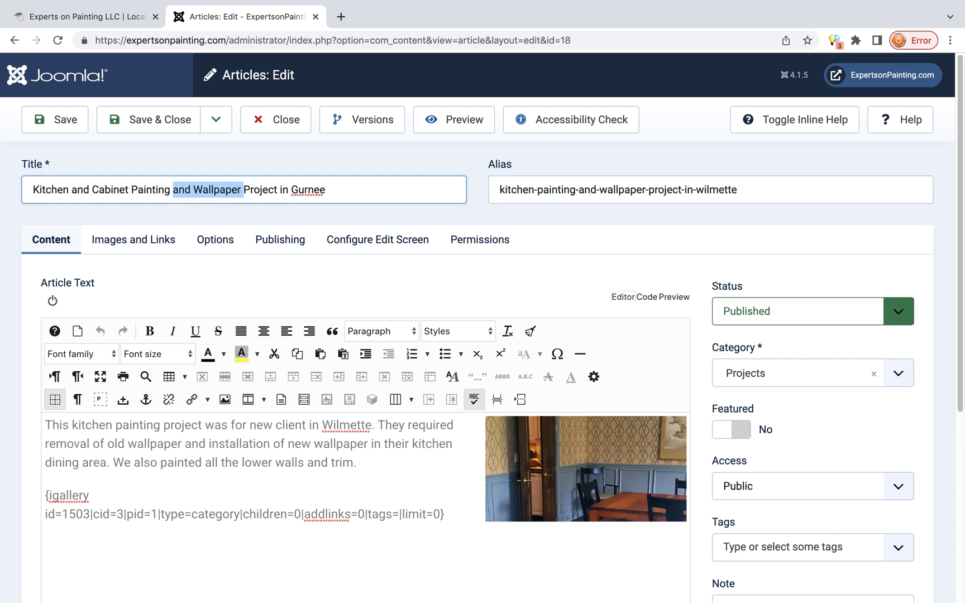
key("BackSpace")
left_click(578, 190)
key("super+a")
key("BackSpace")
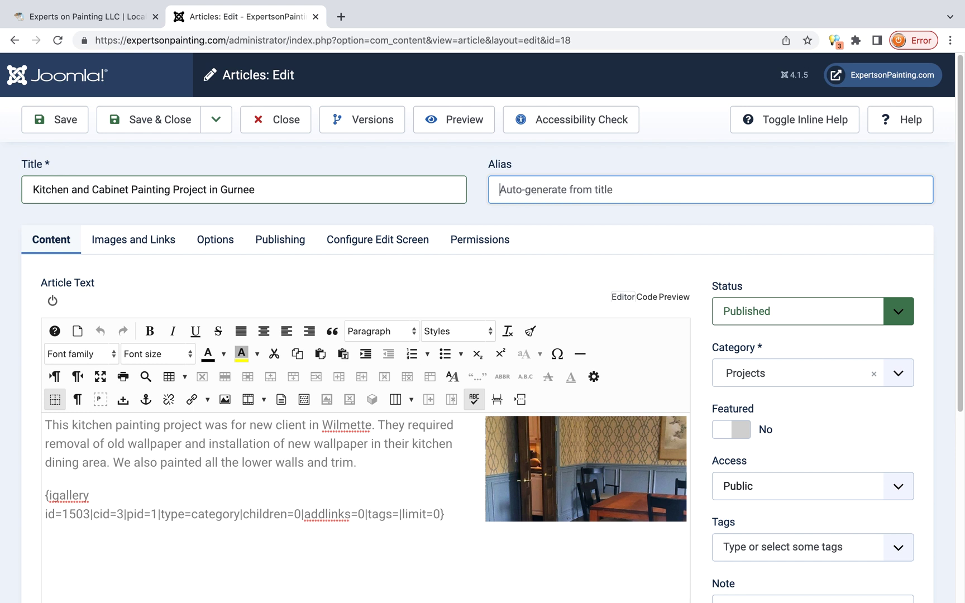
Open the body image's properties and upload Gurnee-Kitchen-Painted-by-Local-Contractor.jpg to the blog folder
left_click(586, 469)
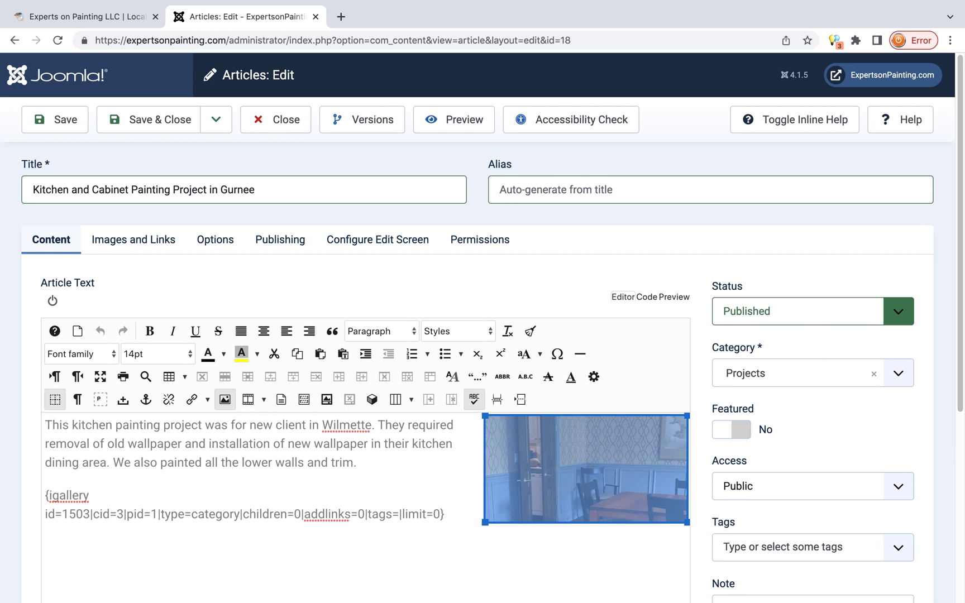
left_click(225, 400)
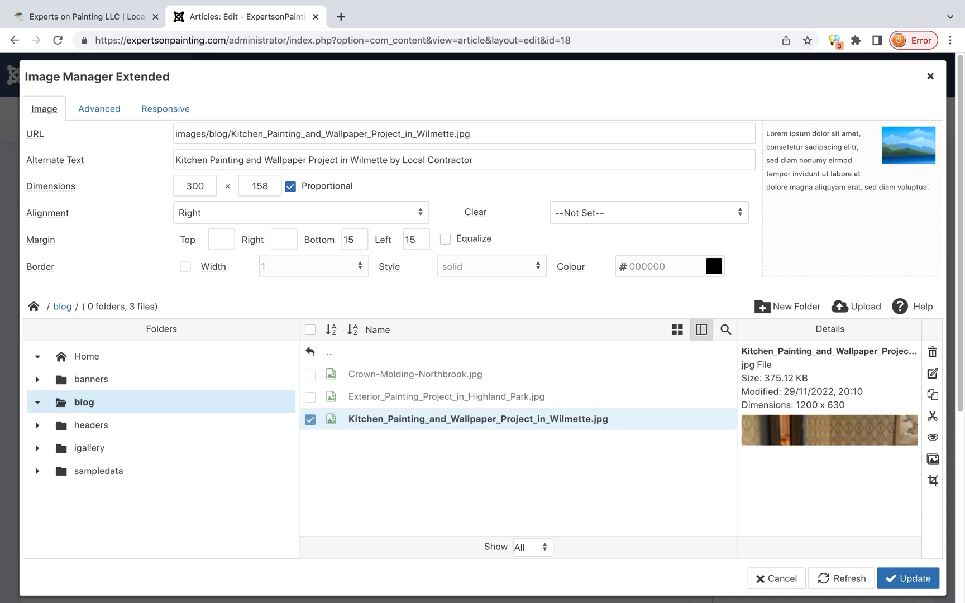
left_click(857, 307)
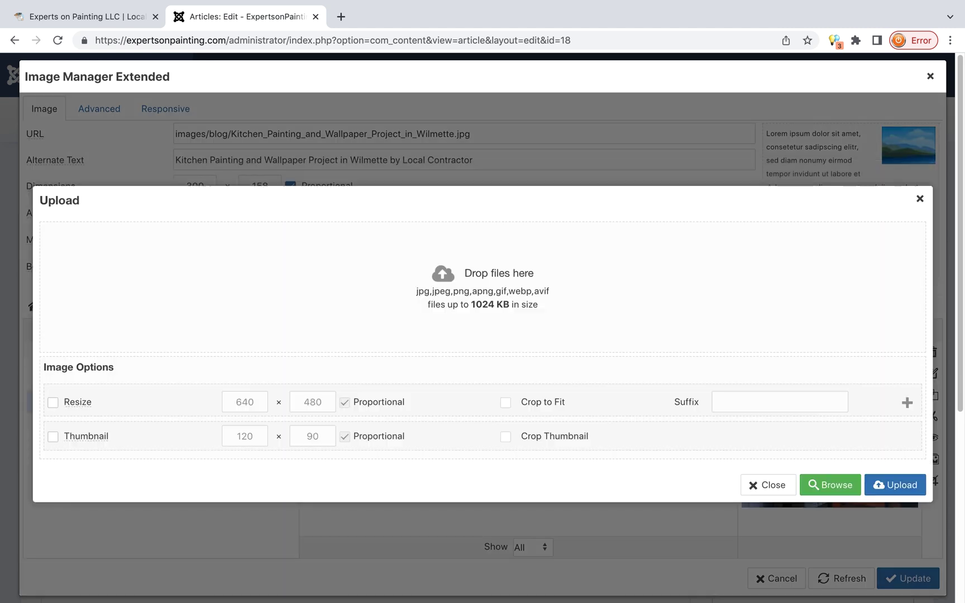
left_click(830, 485)
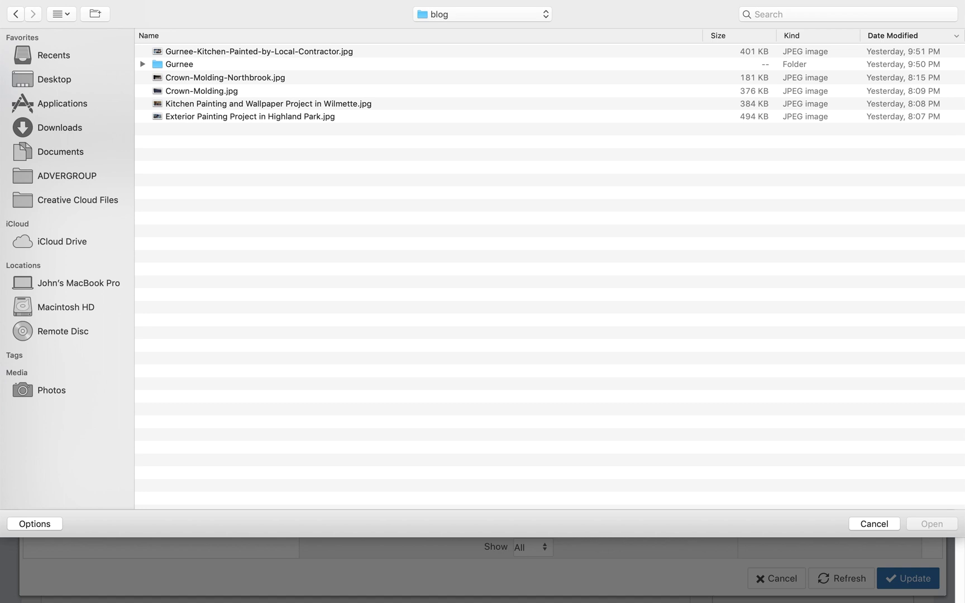
double_click(259, 51)
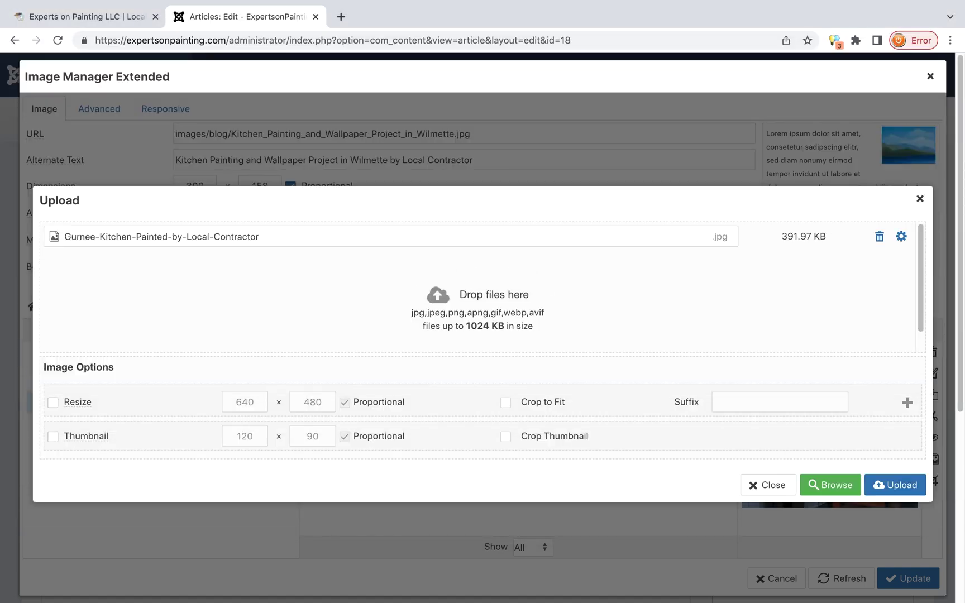
left_click(896, 485)
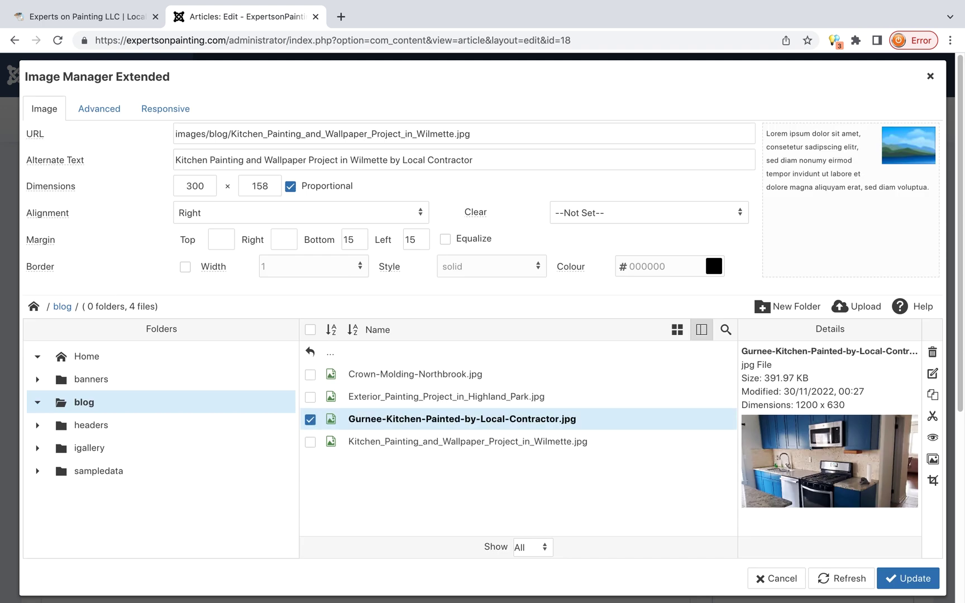
Set Gurnee-Kitchen-Painted-by-Local-Contractor.jpg as the image source, with a proportional width of 300
left_click_drag(845, 405, 742, 391)
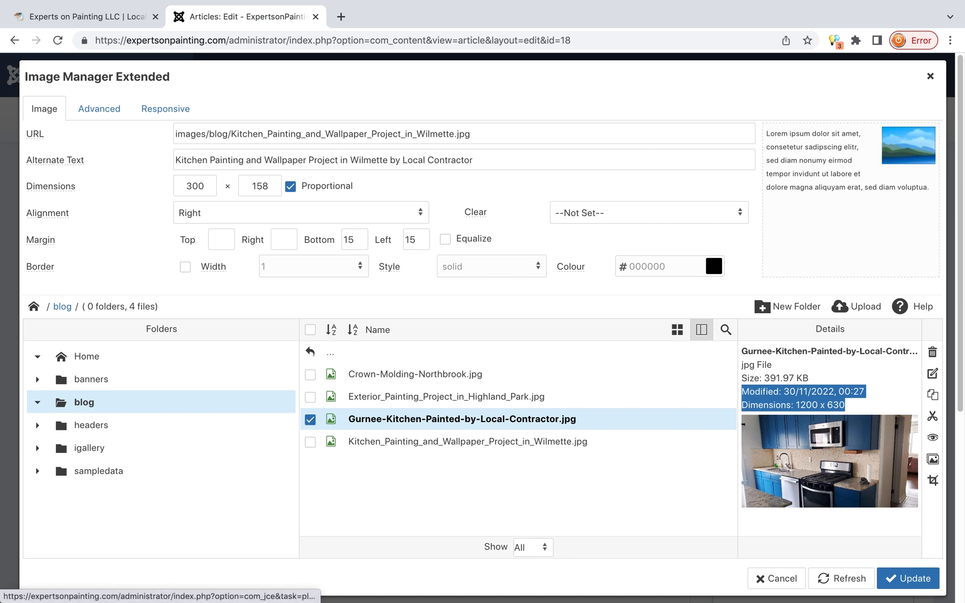
left_click(462, 419)
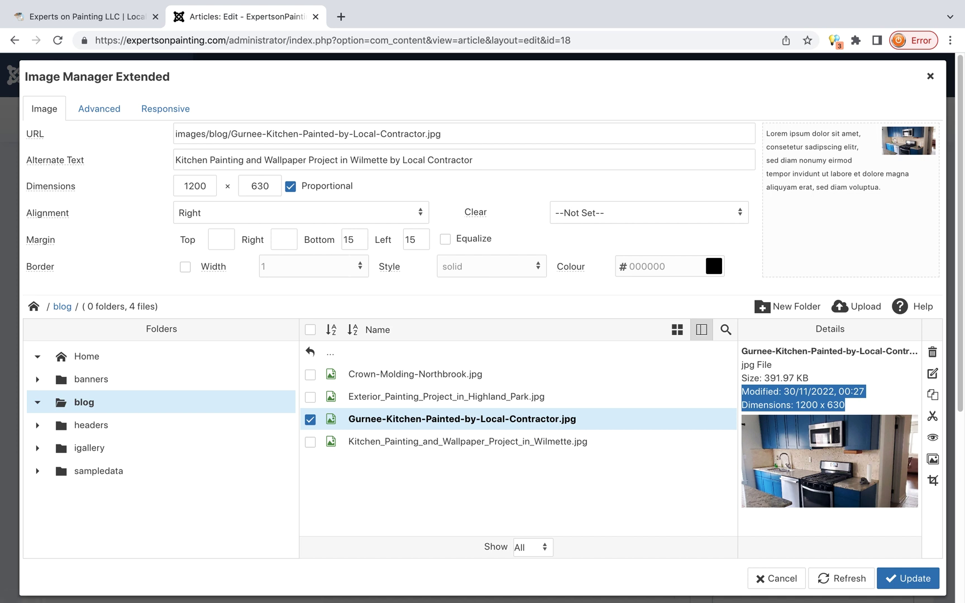
double_click(195, 186)
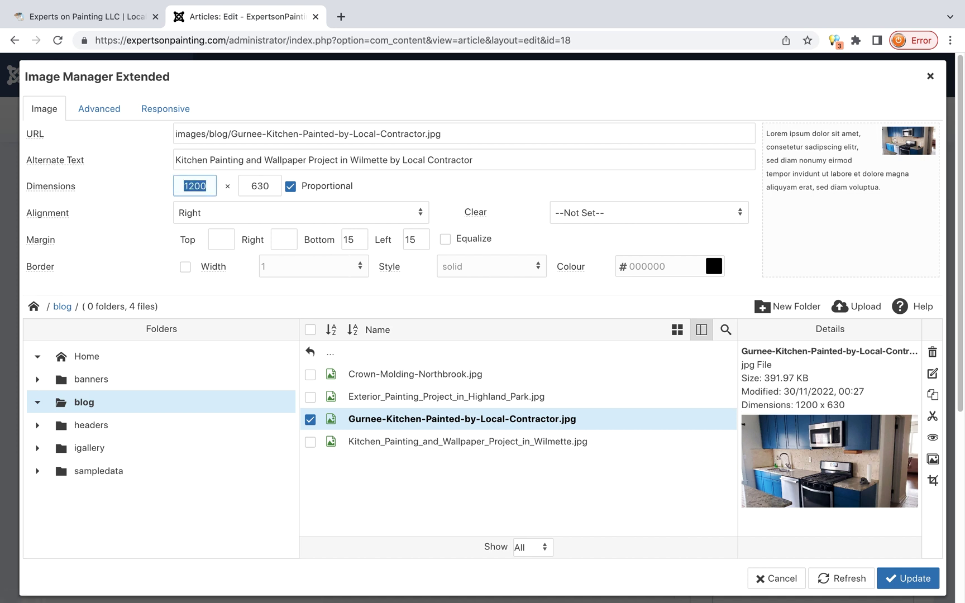
type("300")
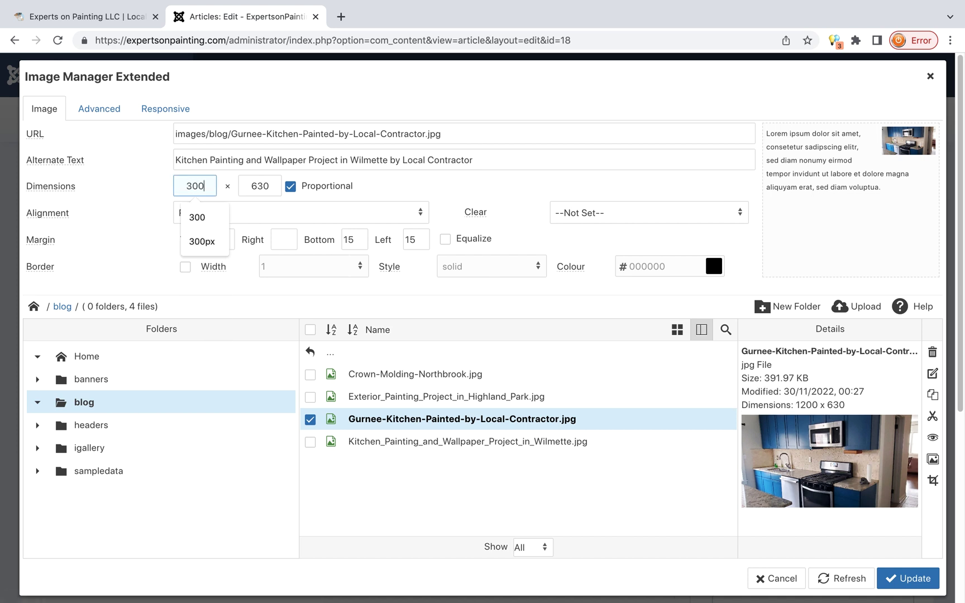
Set the alternate text to "Kitchen and cabinet Painting Project in Gurnee by Local Contractor" and update the image in the article
left_click(474, 160)
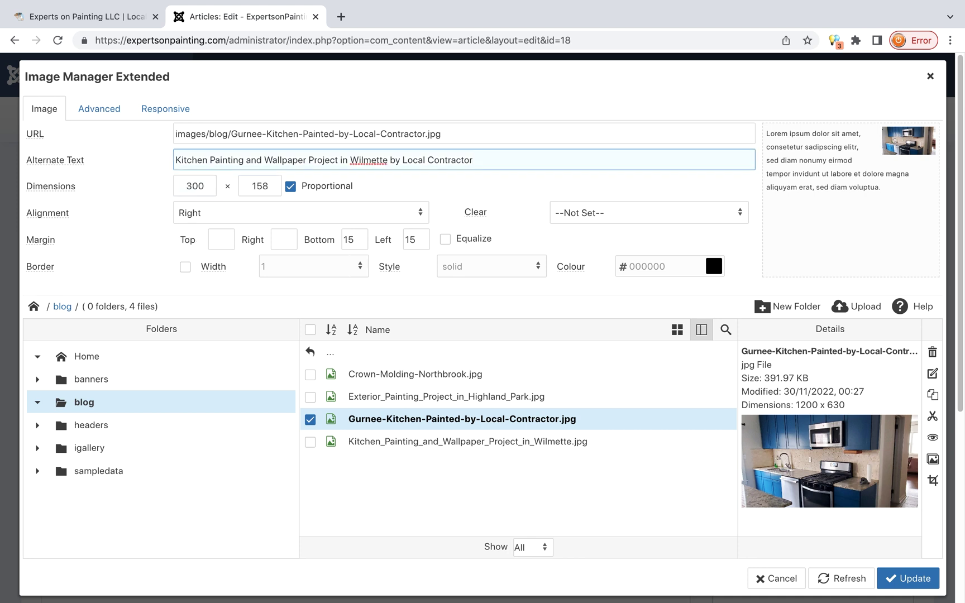
left_click(210, 159)
type("and cabinet")
key("alt+shift+Right")
key("alt+shift+Right")
key("BackSpace")
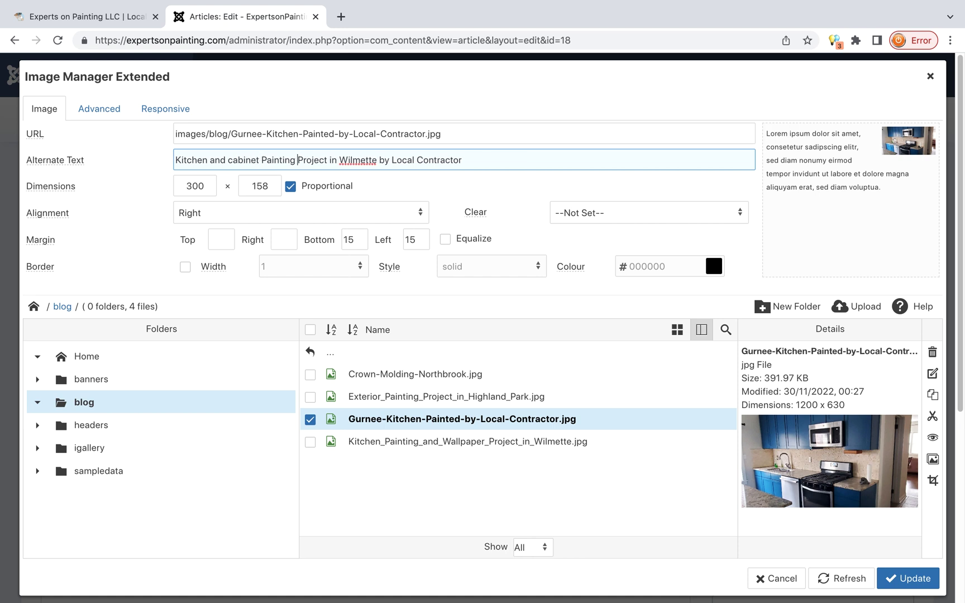
key("alt+Right")
key("alt+Right")
key("Right")
key("super+shift+Right")
key("alt+shift+Left")
key("alt+shift+Left")
key("alt+shift+Left")
type("Gurne")
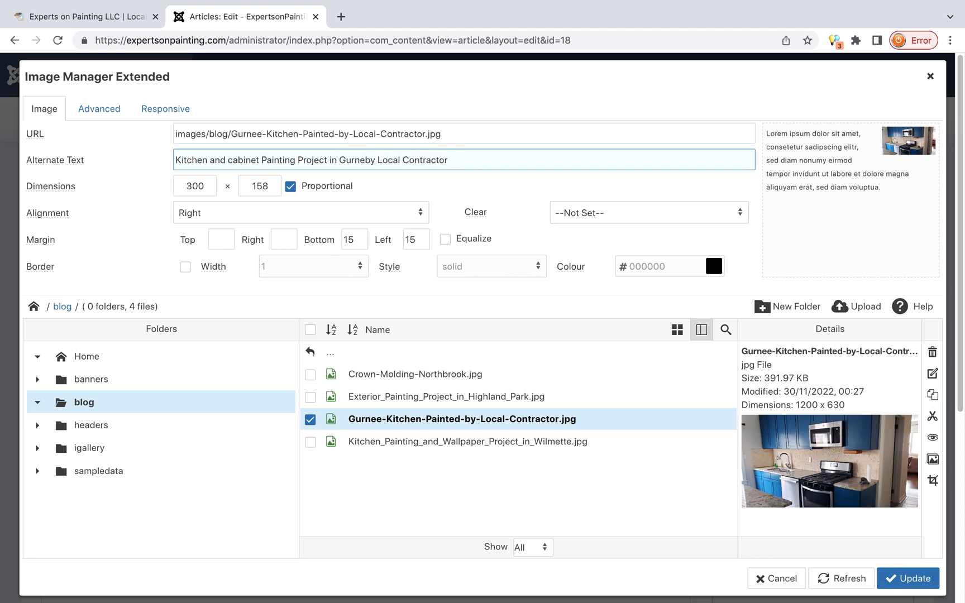
type("e")
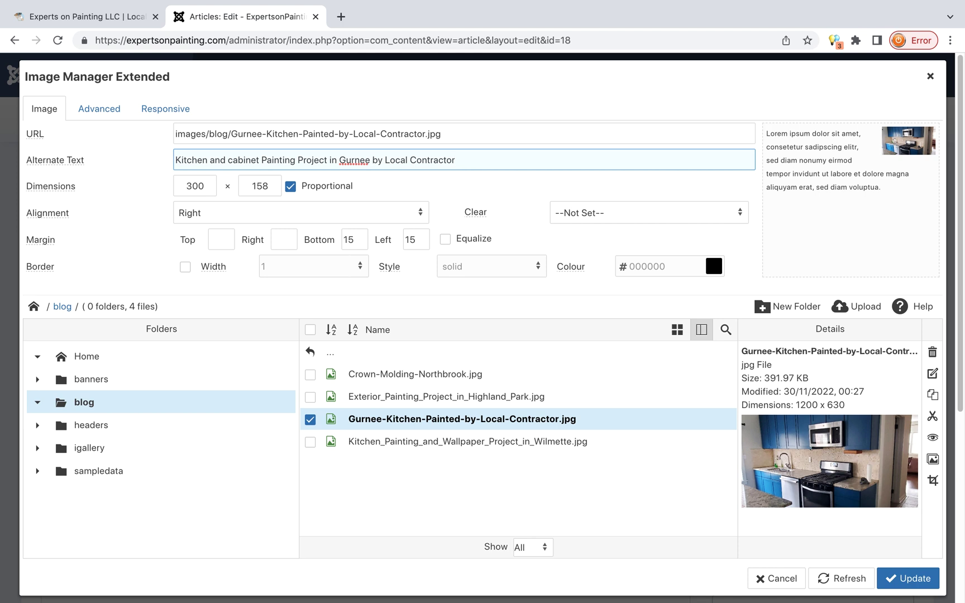
left_click(909, 579)
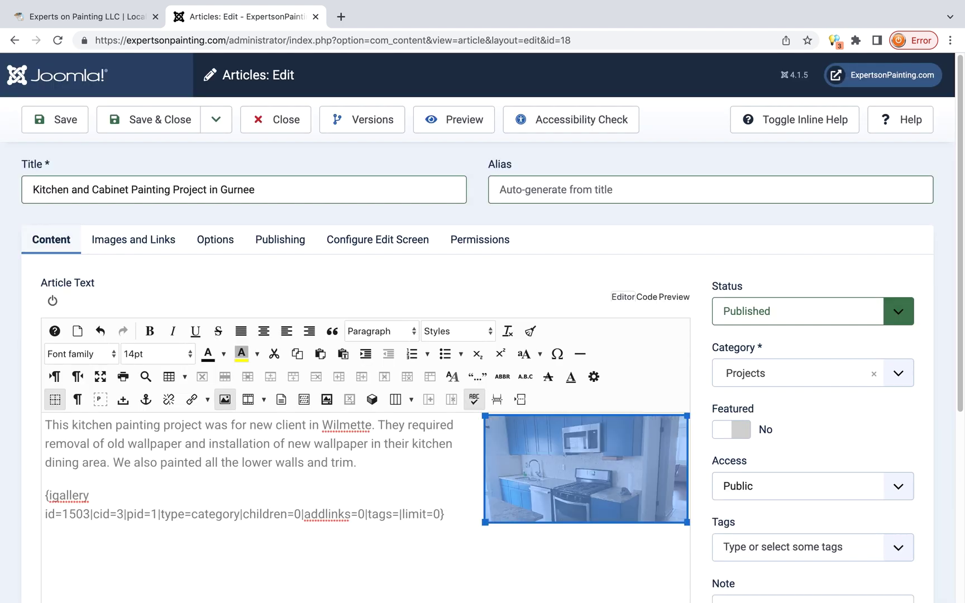
Replace the paragraph above the gallery tag with a description of repairing, restoring and painting existing cabinets for a new client in Gurnee, IL
left_click(445, 515)
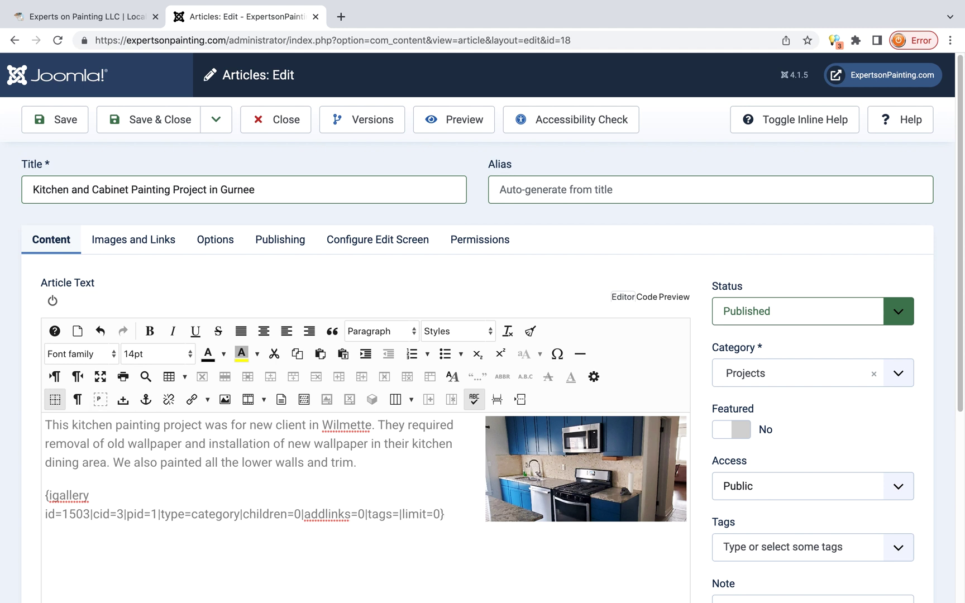
left_click(46, 425)
left_click(445, 514)
left_click(46, 425)
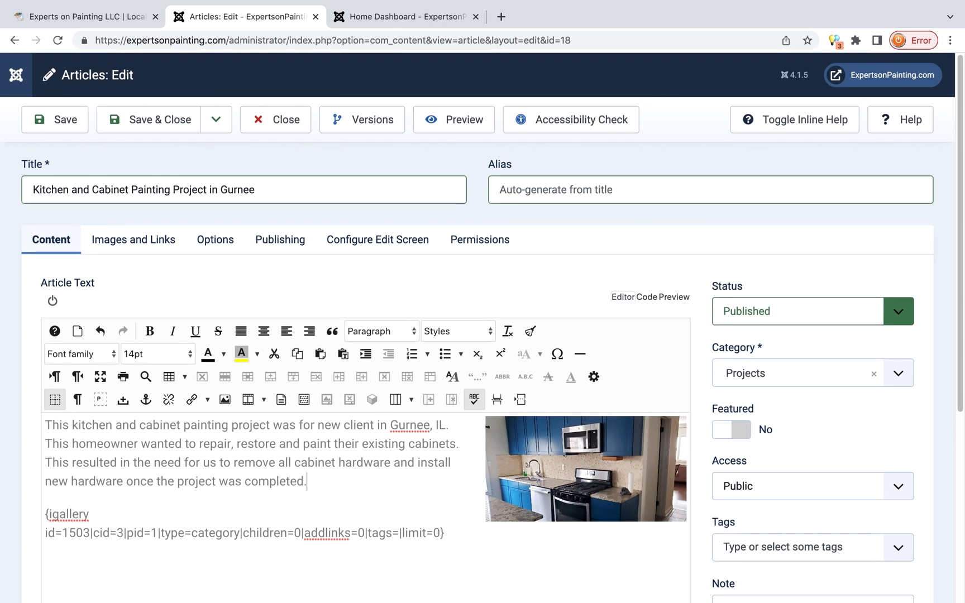
Replace the article's intro image with Gurnee-Kitchen-Painted-by-Local-Contractor.jpg from the blog folder
scroll(483, 324, "down", 1)
scroll(482, 324, "up", 1)
left_click(133, 239)
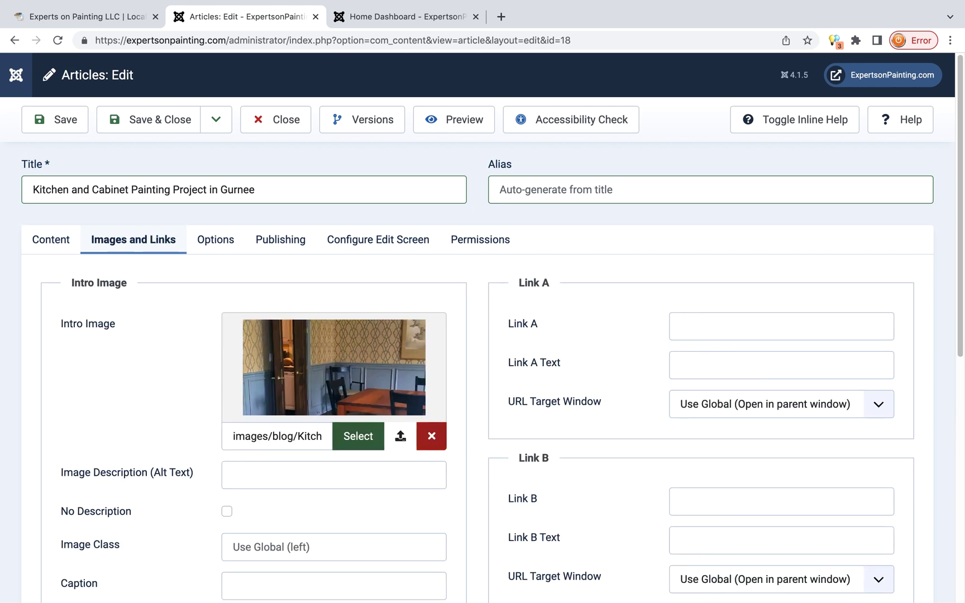
left_click(431, 435)
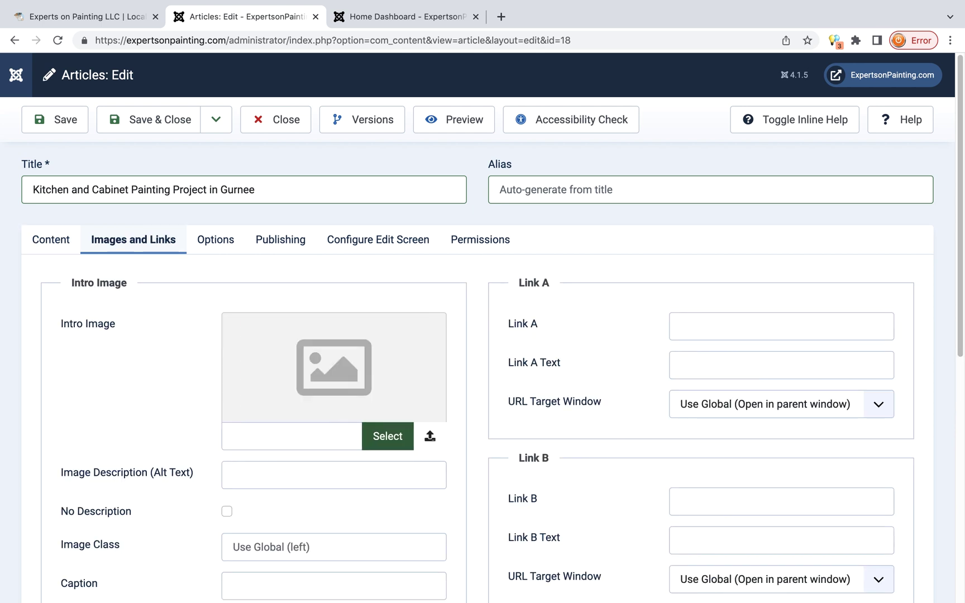
left_click(387, 436)
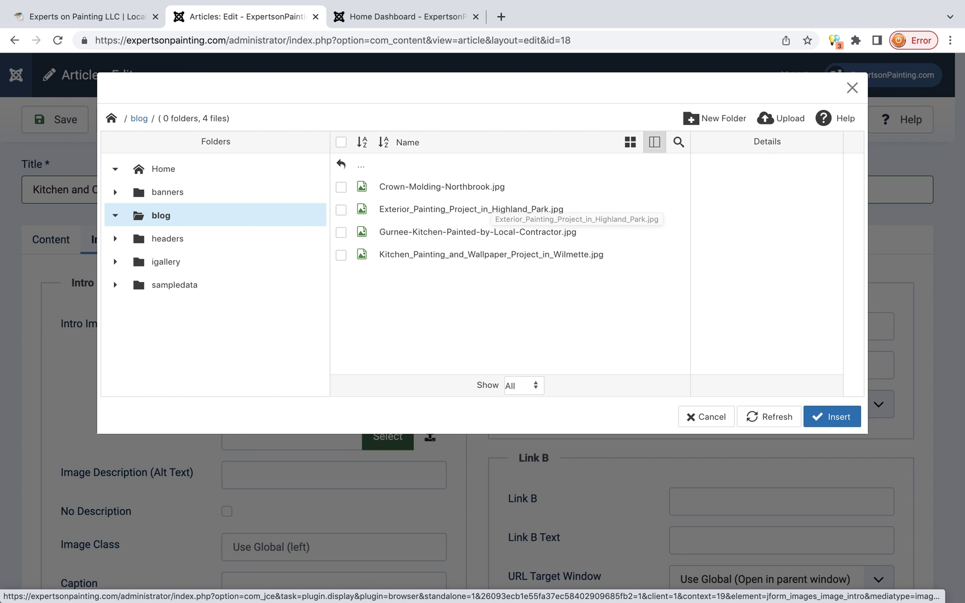
left_click(478, 232)
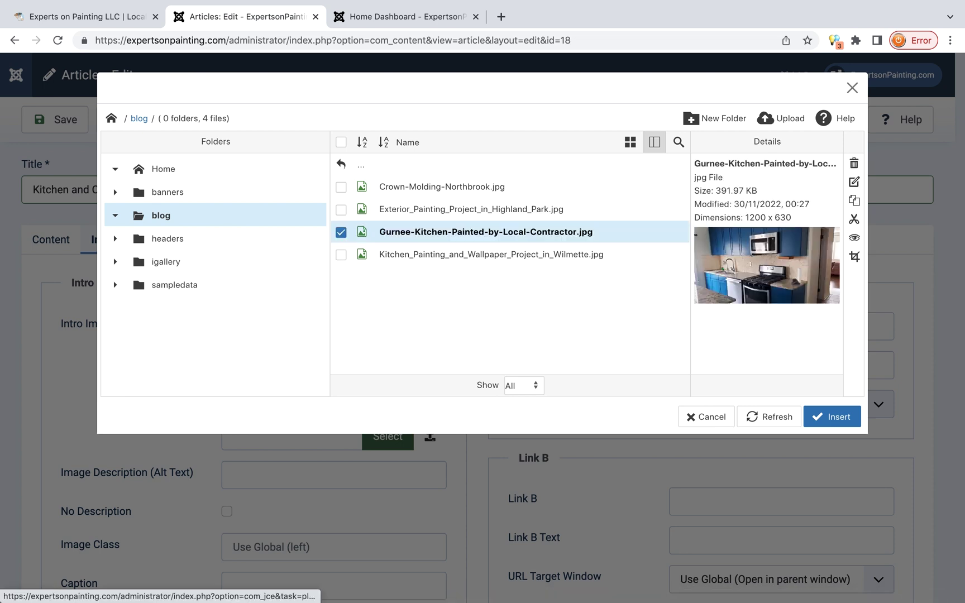
left_click(832, 416)
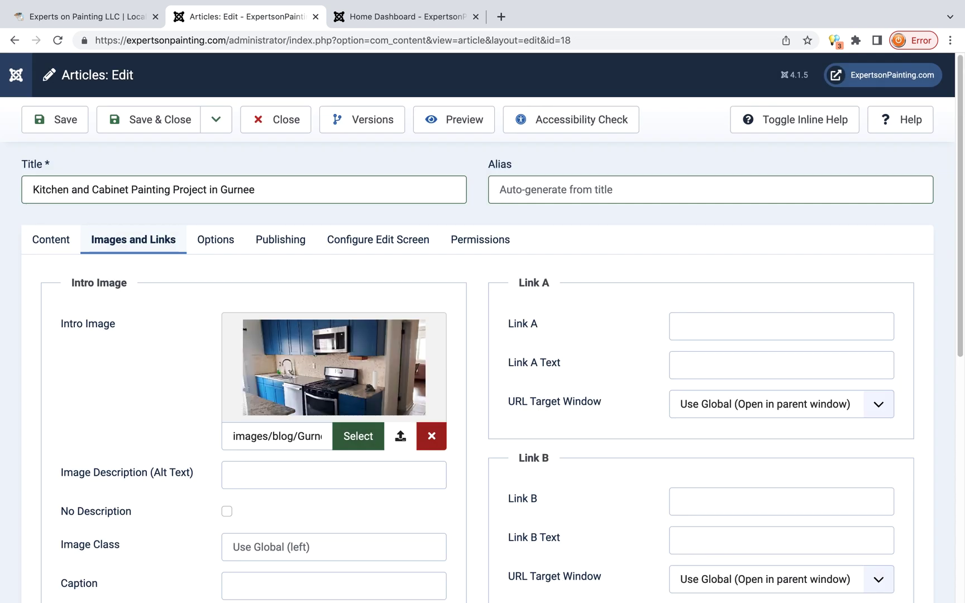
Save the edited Gurnee article as a copy and review its title, alias, text and image
left_click(86, 17)
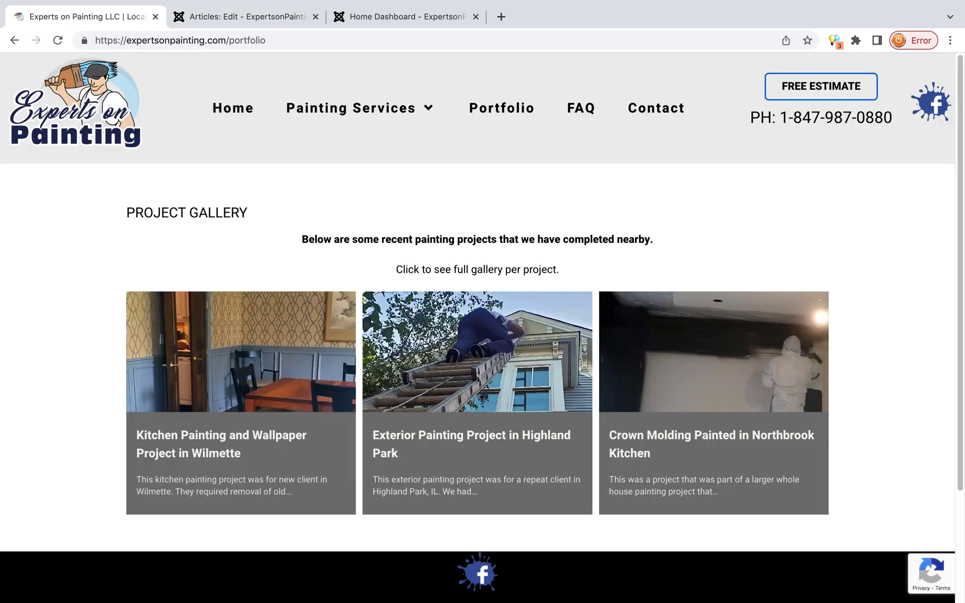
left_click(241, 16)
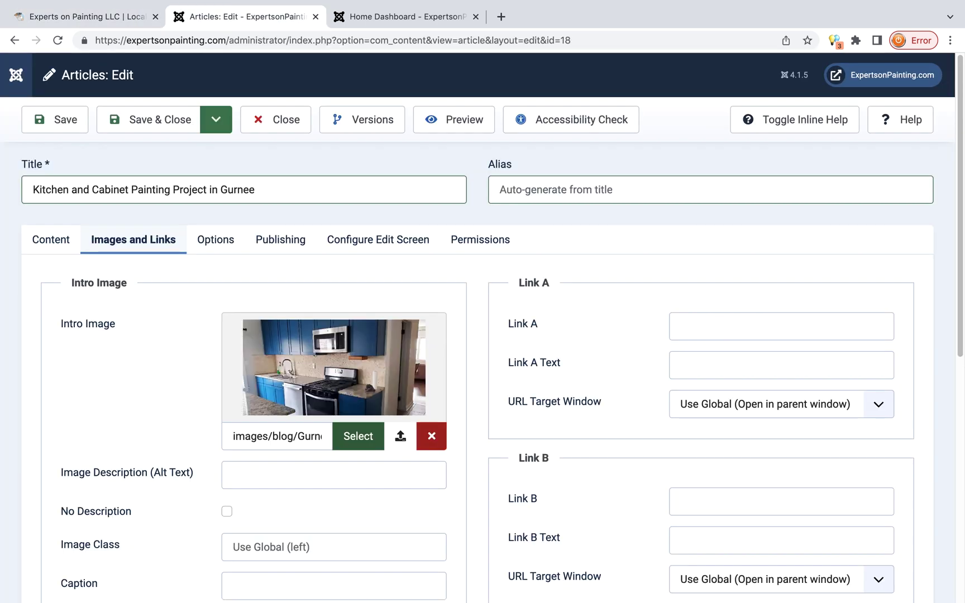
left_click(216, 119)
left_click(144, 204)
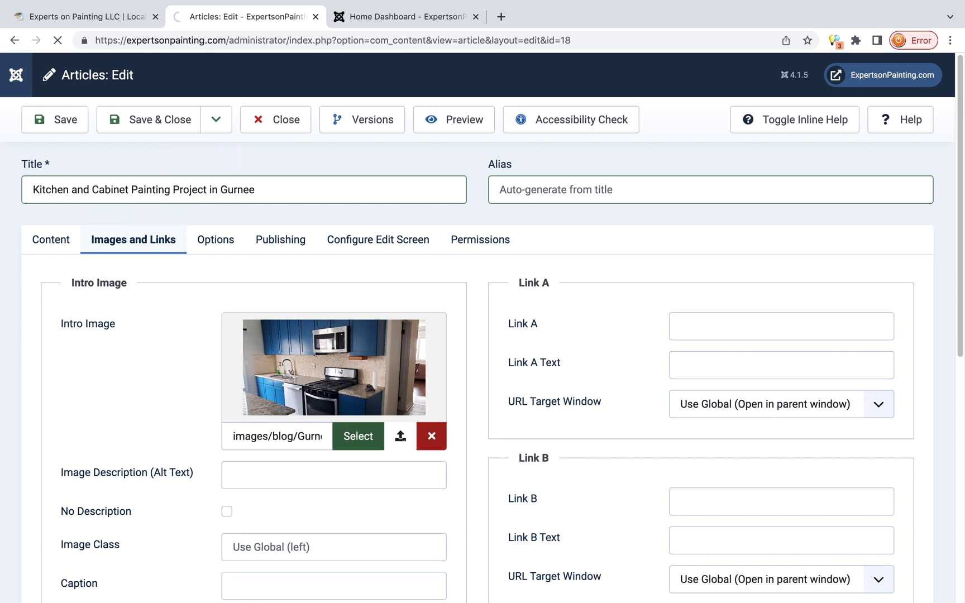
scroll(478, 346, "down", 1)
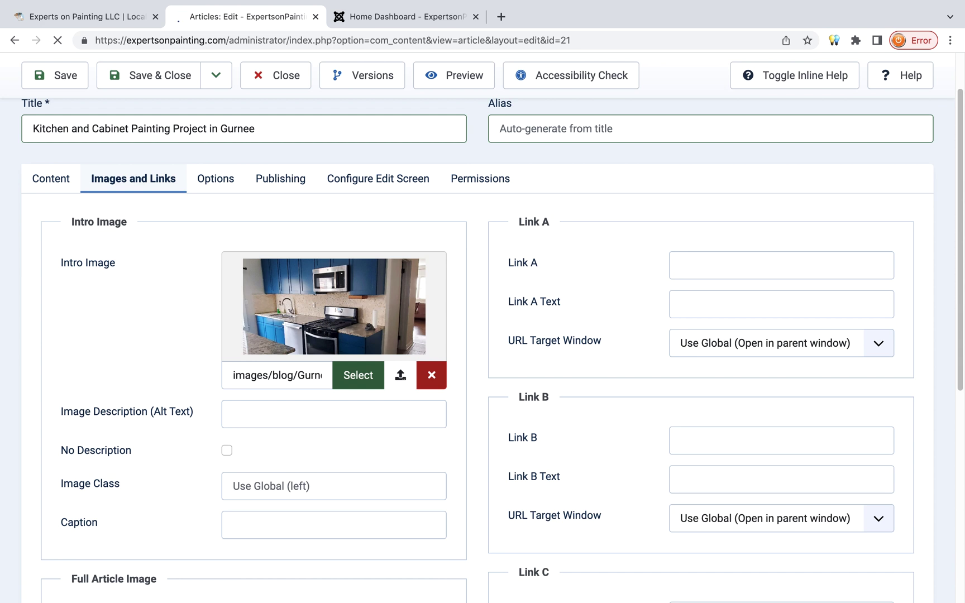
scroll(478, 346, "down", 3)
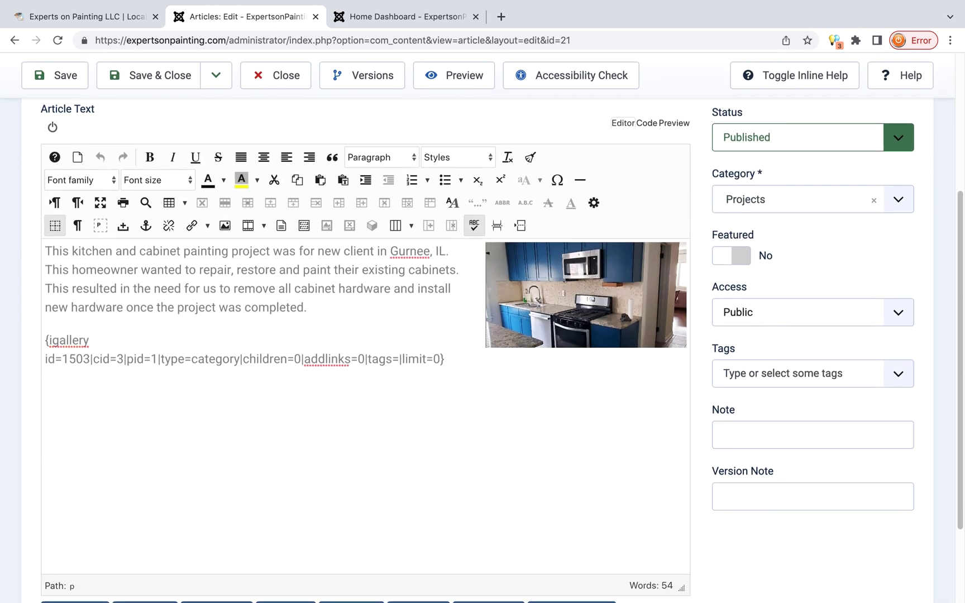
scroll(478, 346, "up", 3)
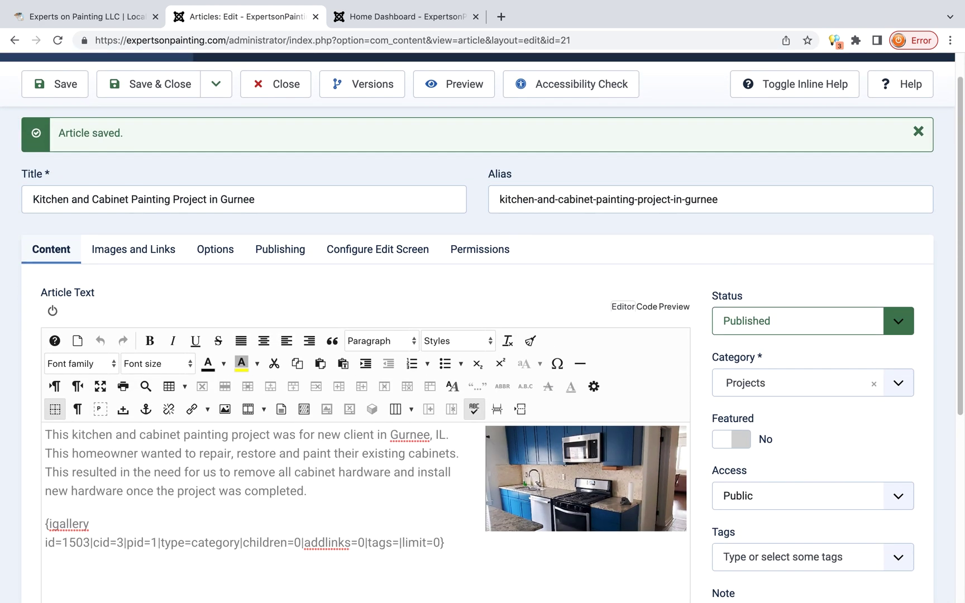
scroll(477, 346, "down", 3)
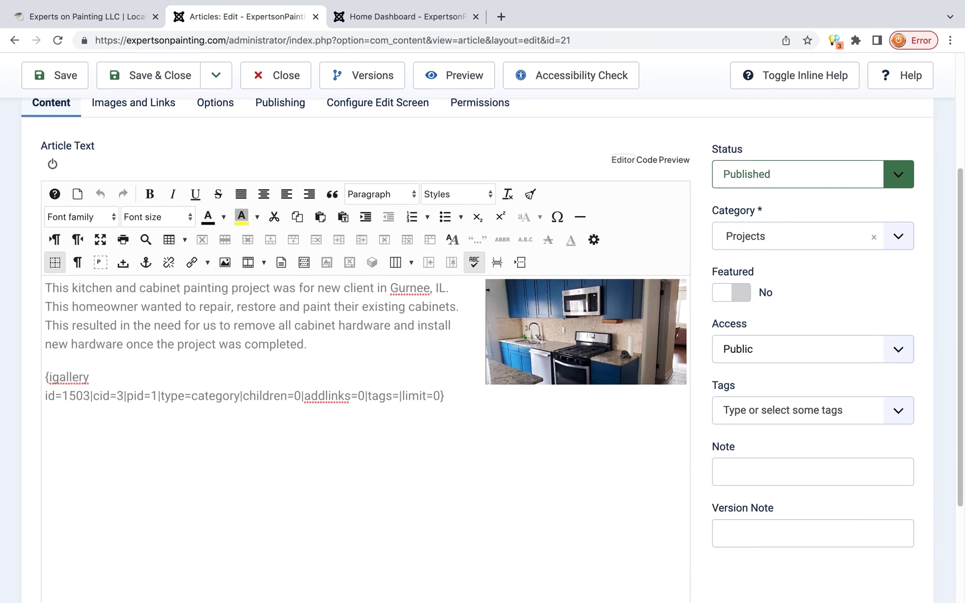
scroll(478, 346, "up", 3)
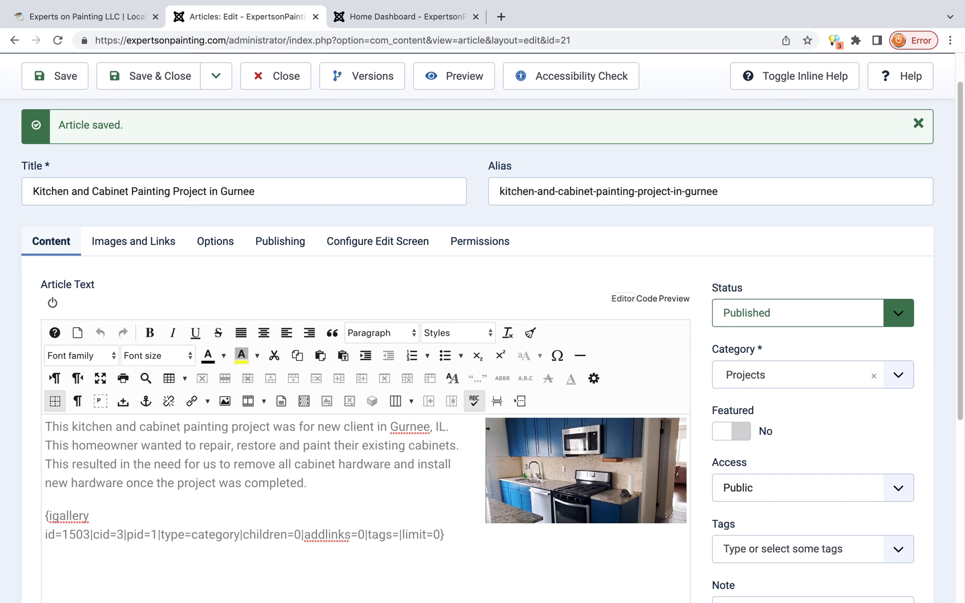
scroll(477, 346, "up", 1)
Reword the end of the article's meta description to "kitchen and cabinet painting project in Gurnee IL.", dropping the wallpaper sentence
left_click(280, 248)
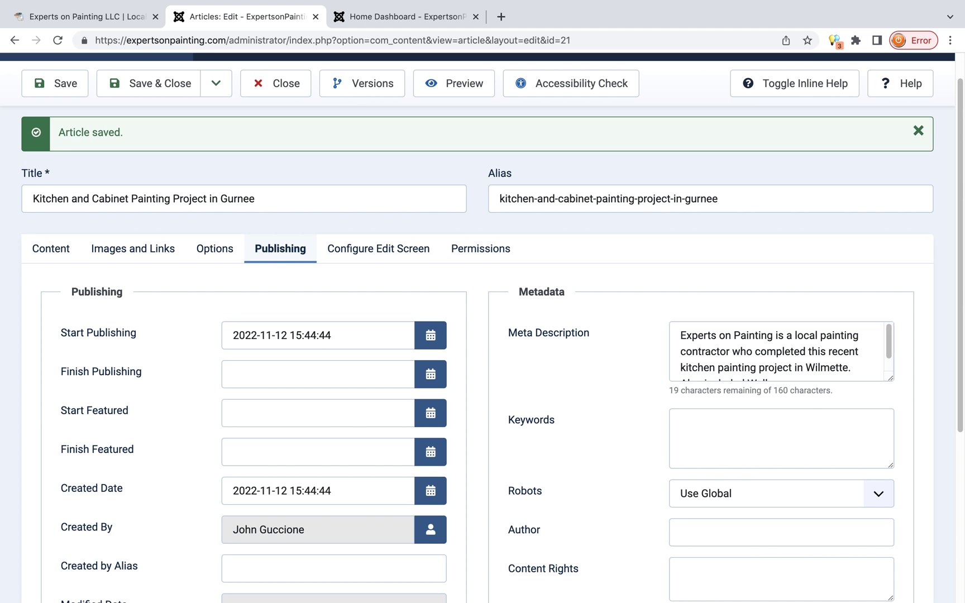
left_click_drag(891, 379, 891, 459)
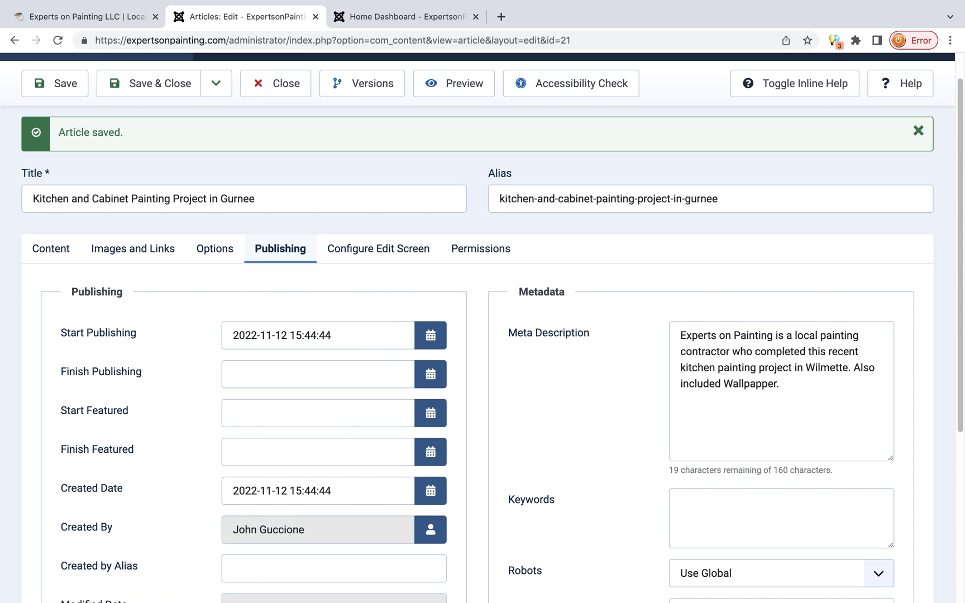
left_click(681, 336)
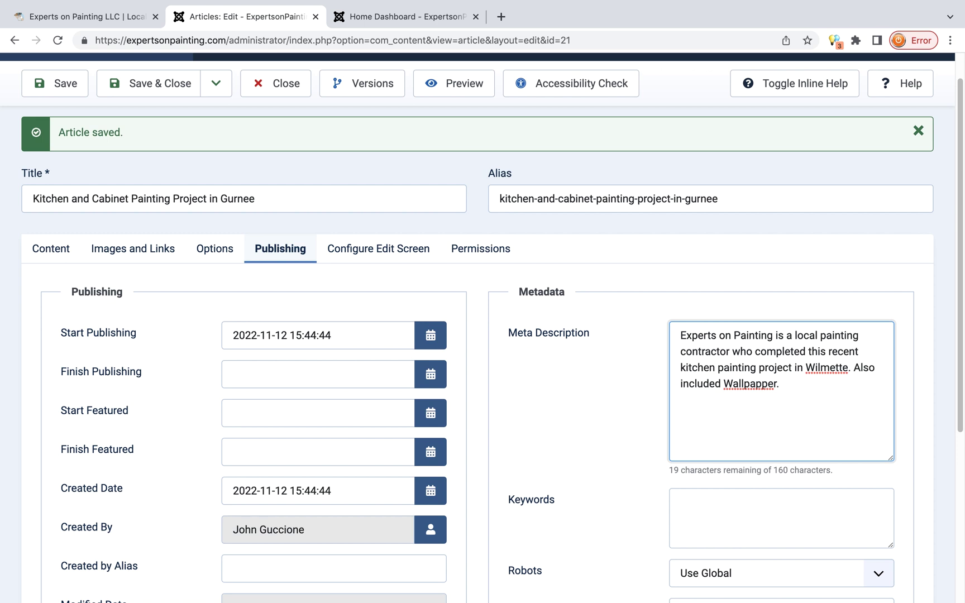
left_click(719, 367)
type("and ca")
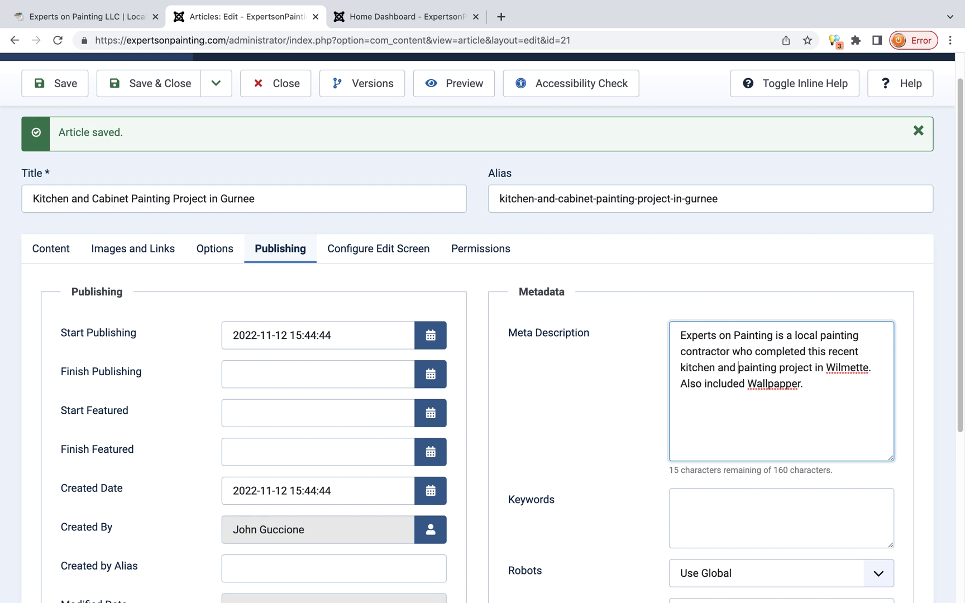
type("binet")
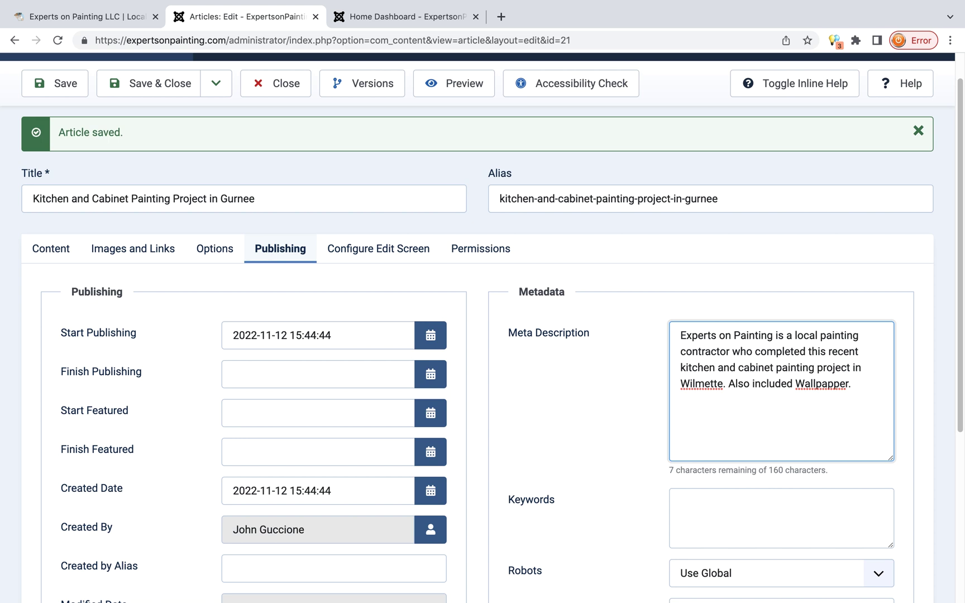
left_click_drag(855, 384, 681, 385)
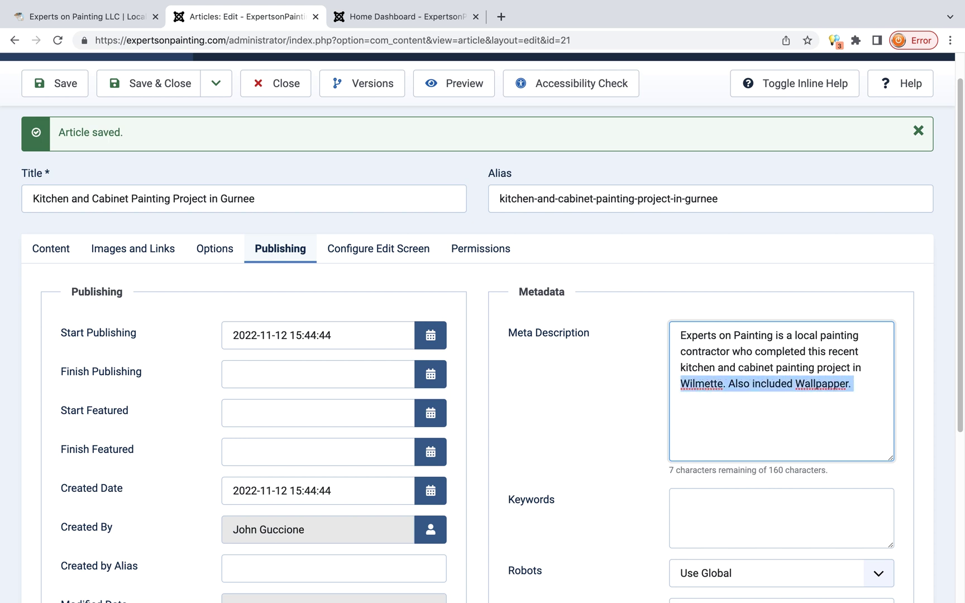
type("Gurnee IL.")
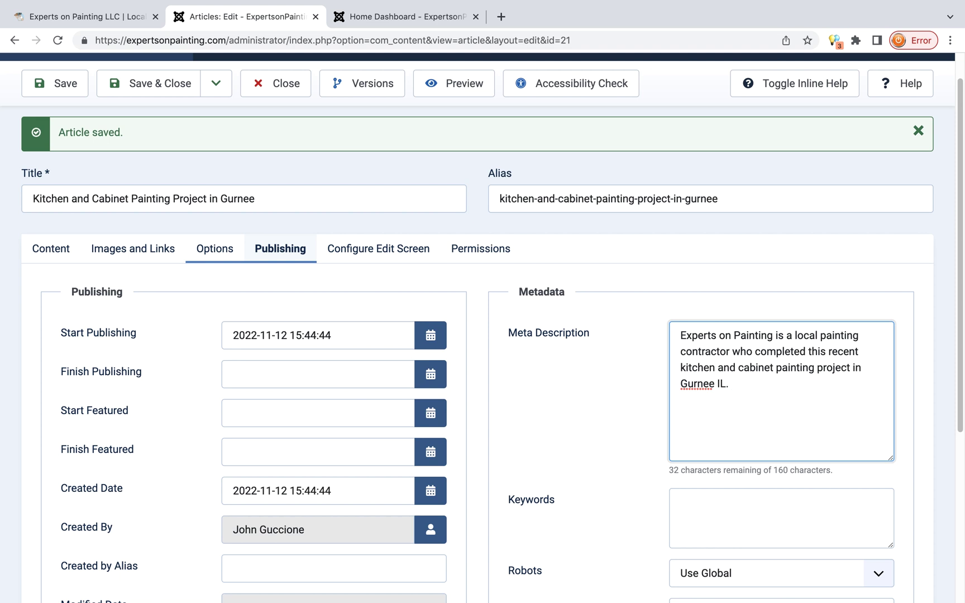
Update the article's browser page title to begin with "Local Kitchen and cabinet" and save the article
left_click(214, 249)
scroll(214, 248, "down", 15)
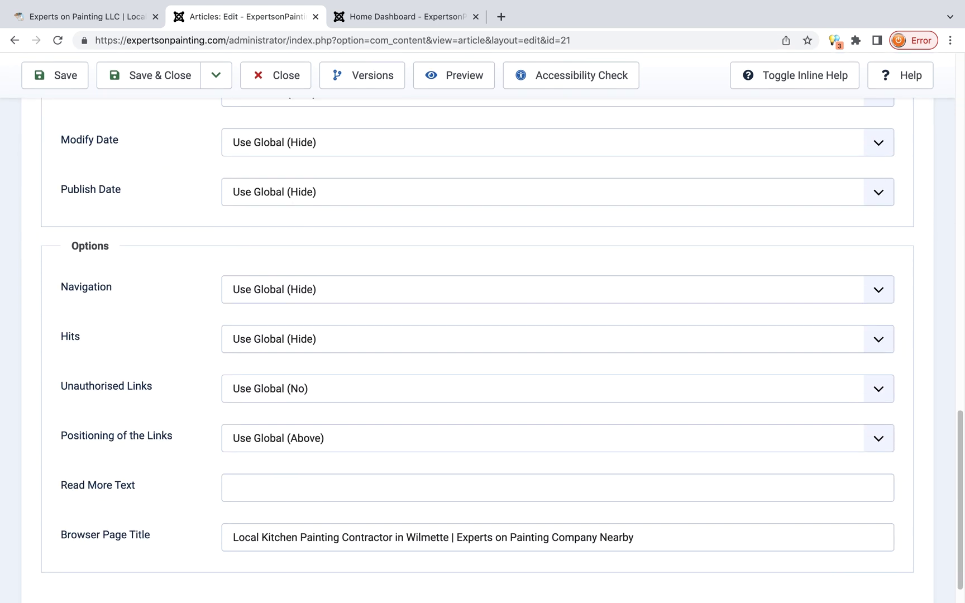
left_click(259, 503)
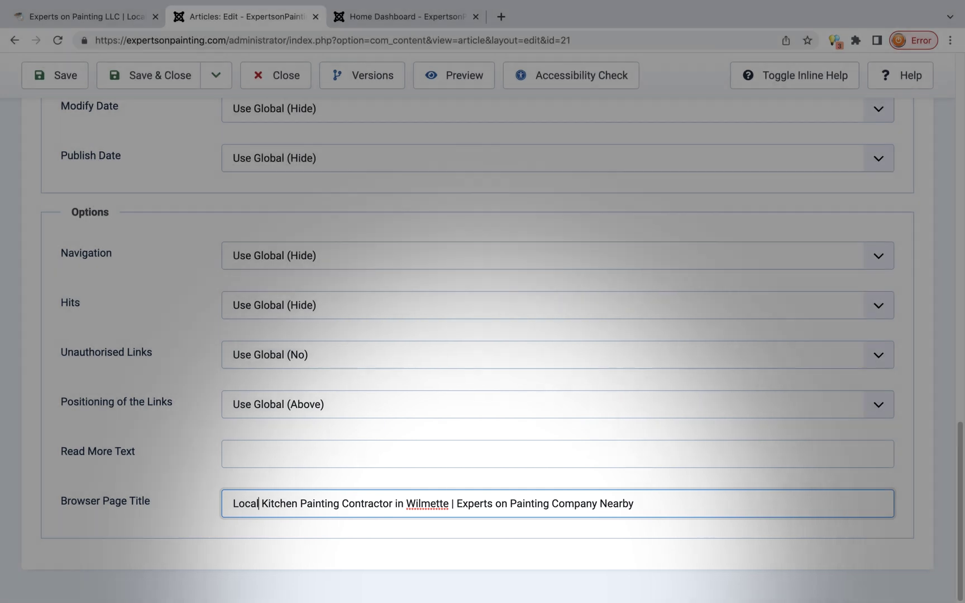
key("ctrl+shift+Tab")
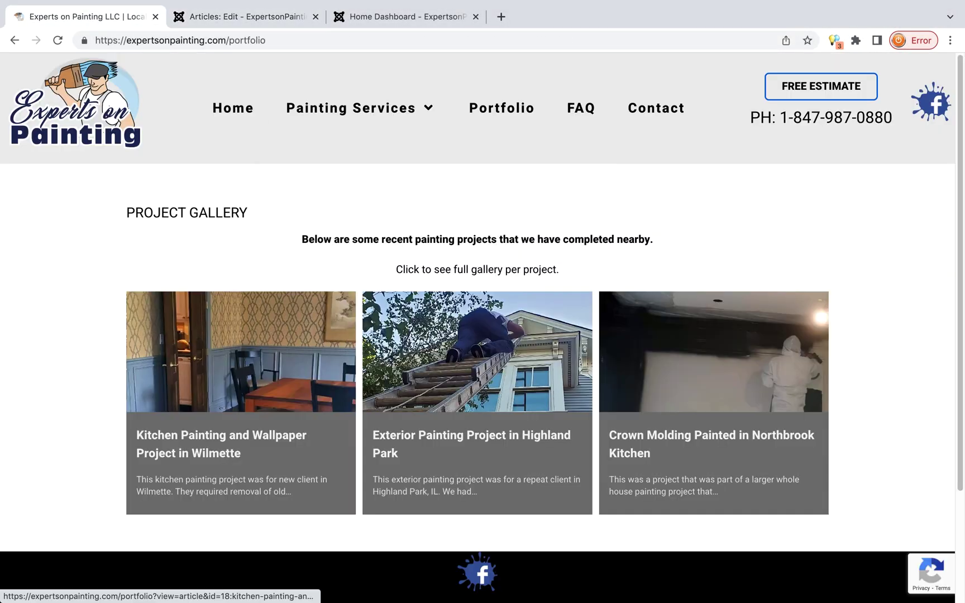
key("ctrl+Tab")
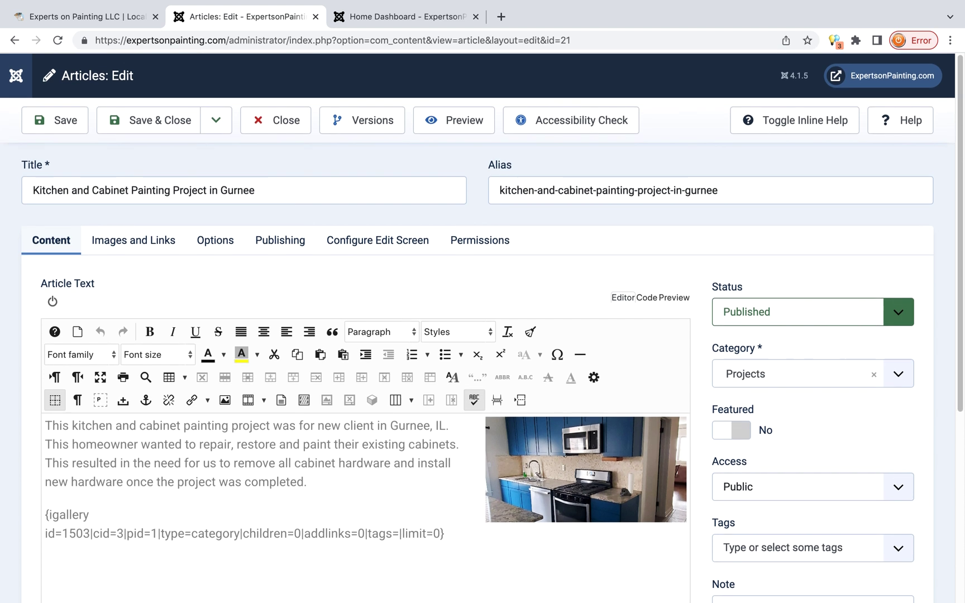
scroll(477, 327, "up", 1)
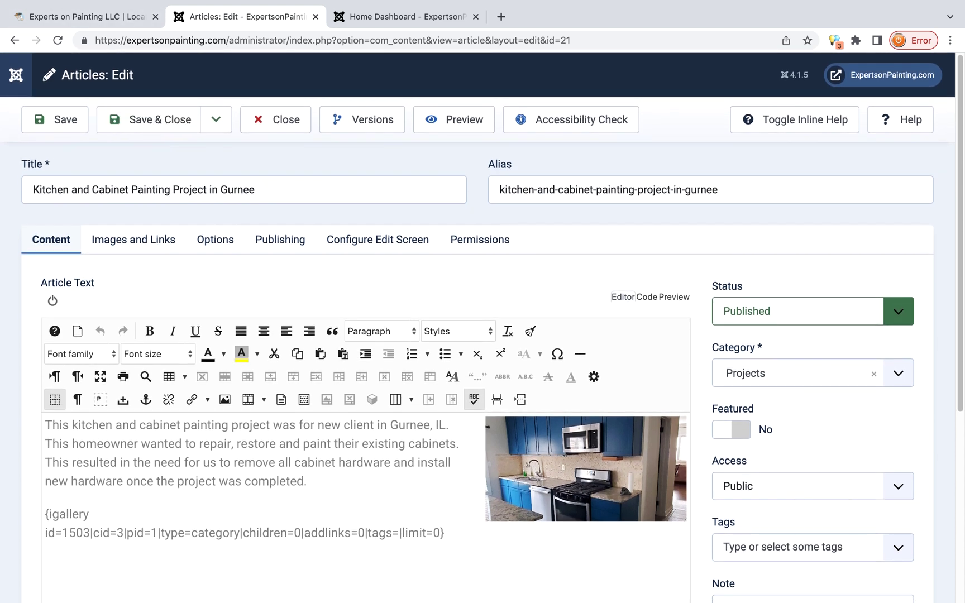
Reload the live portfolio page and check the project gallery for the Gurnee project
left_click(83, 17)
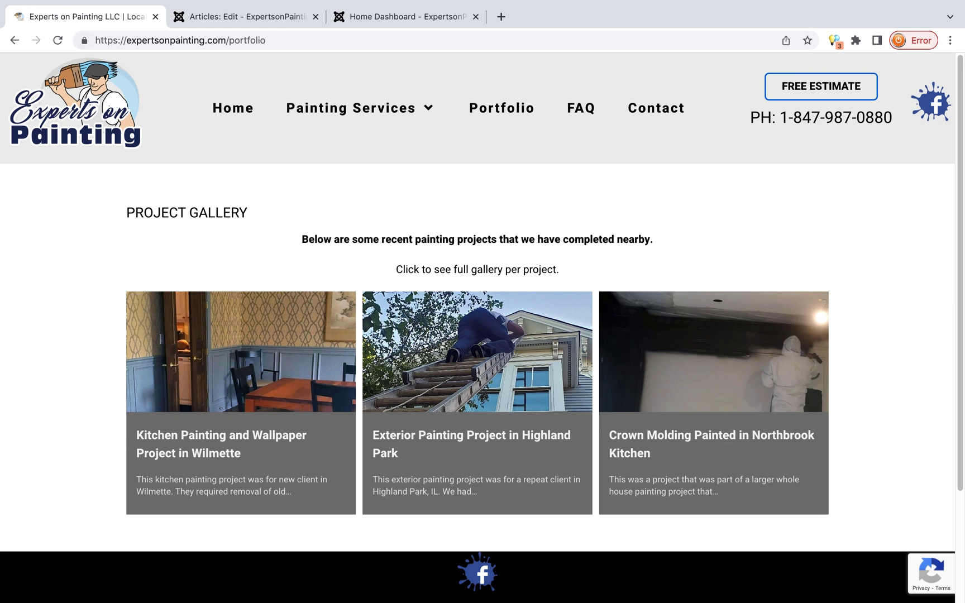
left_click(58, 40)
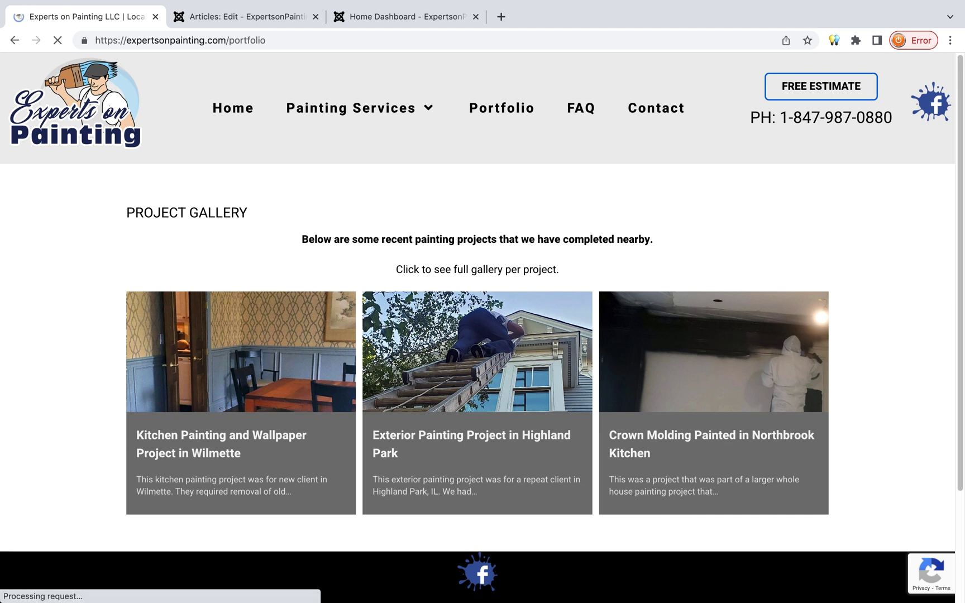
scroll(477, 327, "down", 2)
scroll(482, 327, "down", 1)
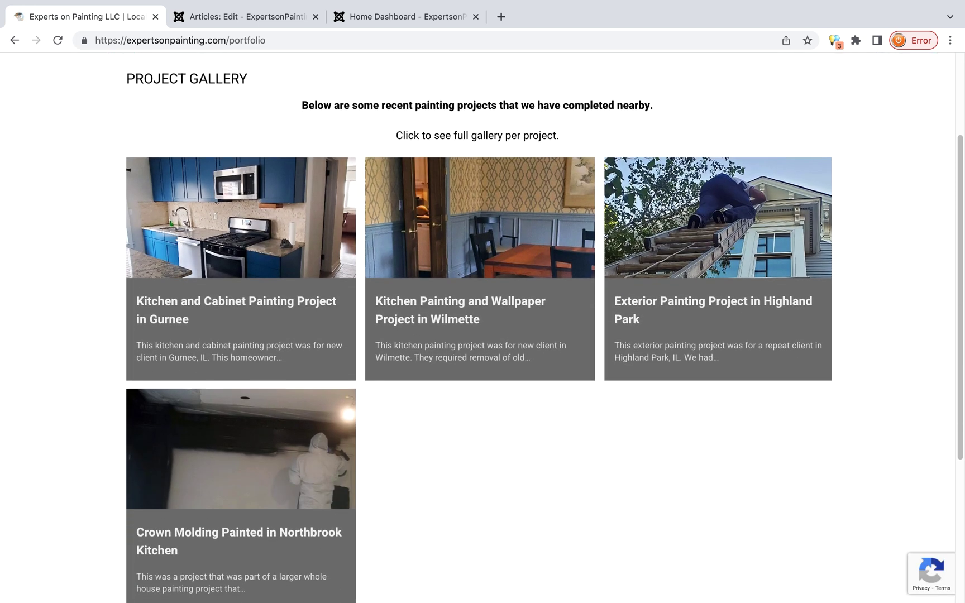
scroll(478, 328, "up", 3)
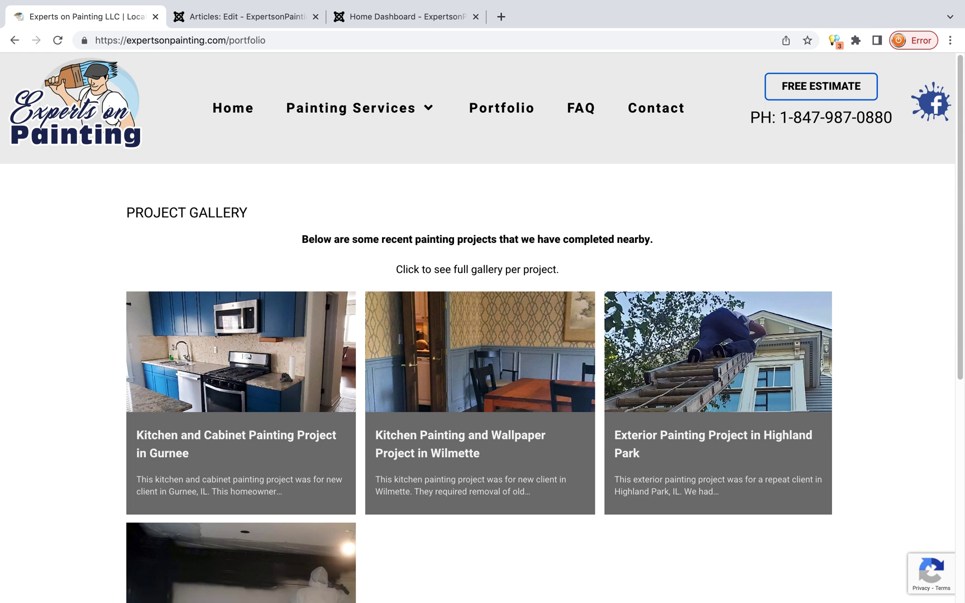
Create an Ignite Gallery category titled "Gurnee Cabinet Painting" and save it
left_click(408, 16)
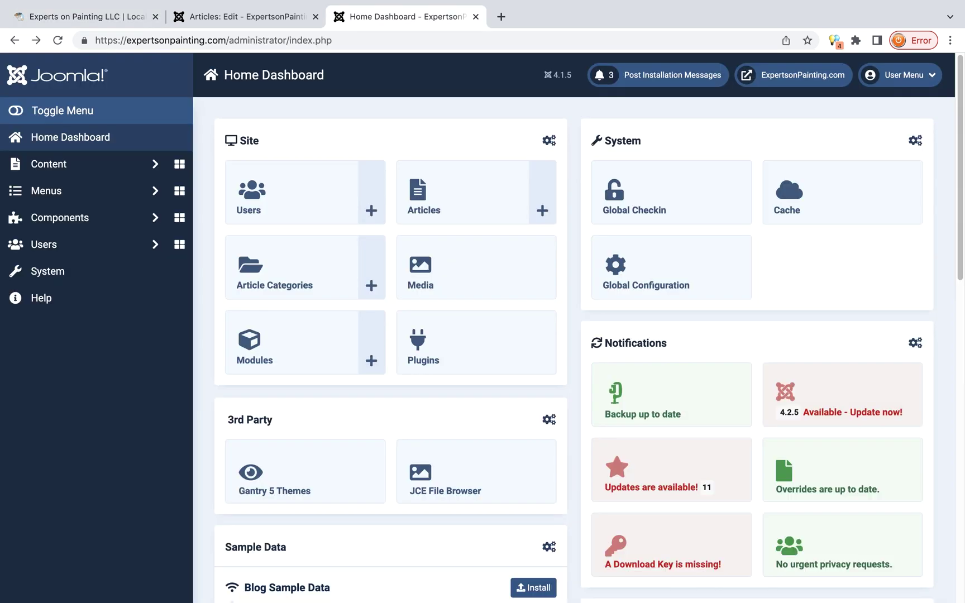
left_click(60, 217)
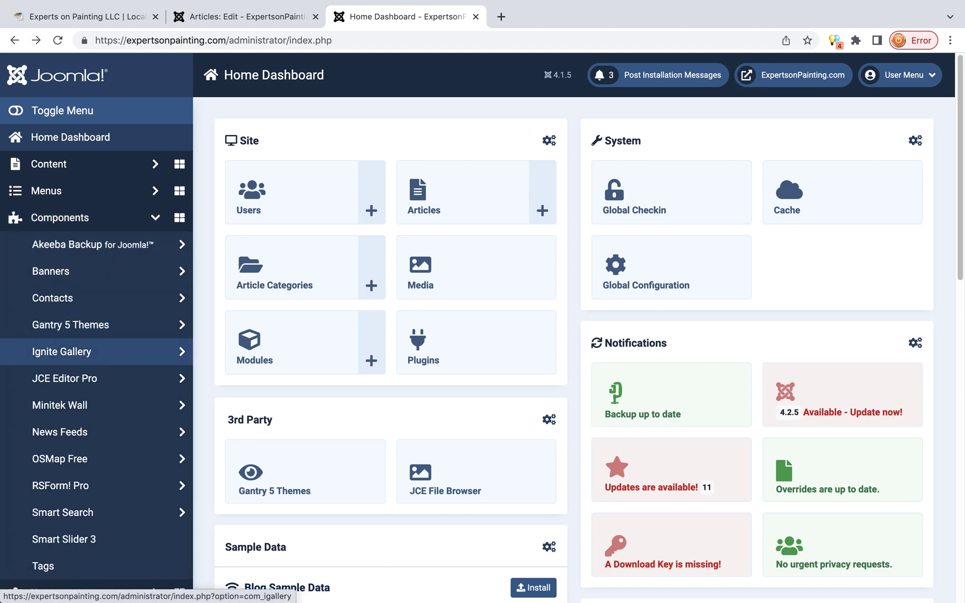
left_click(62, 352)
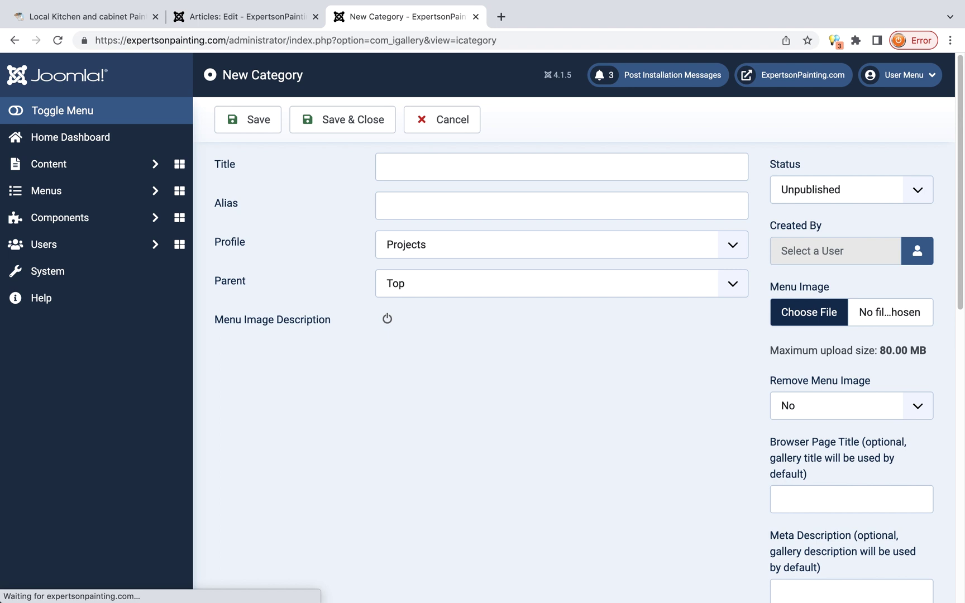
left_click(562, 166)
type("Gurnee")
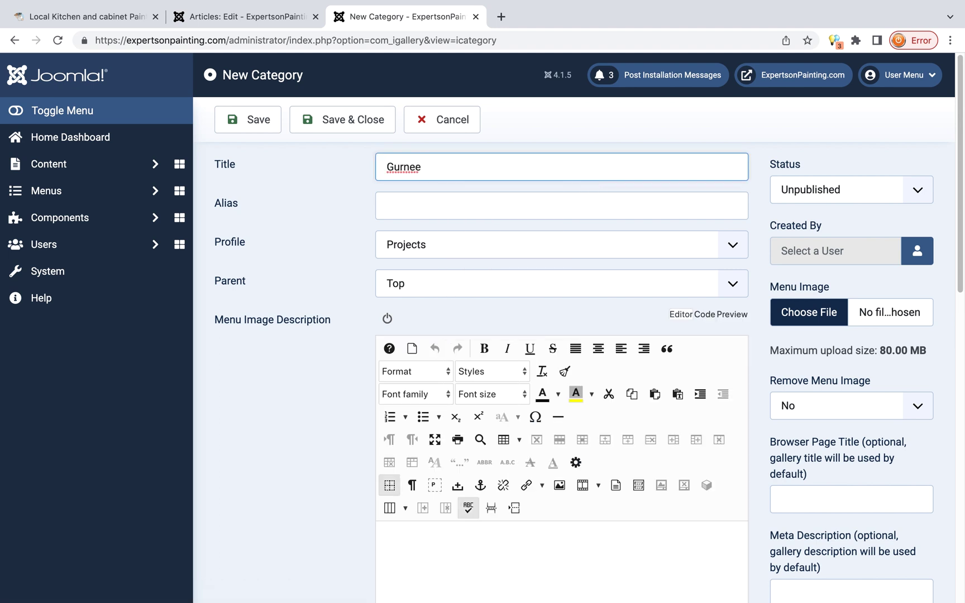
type(" Cabinet Painting")
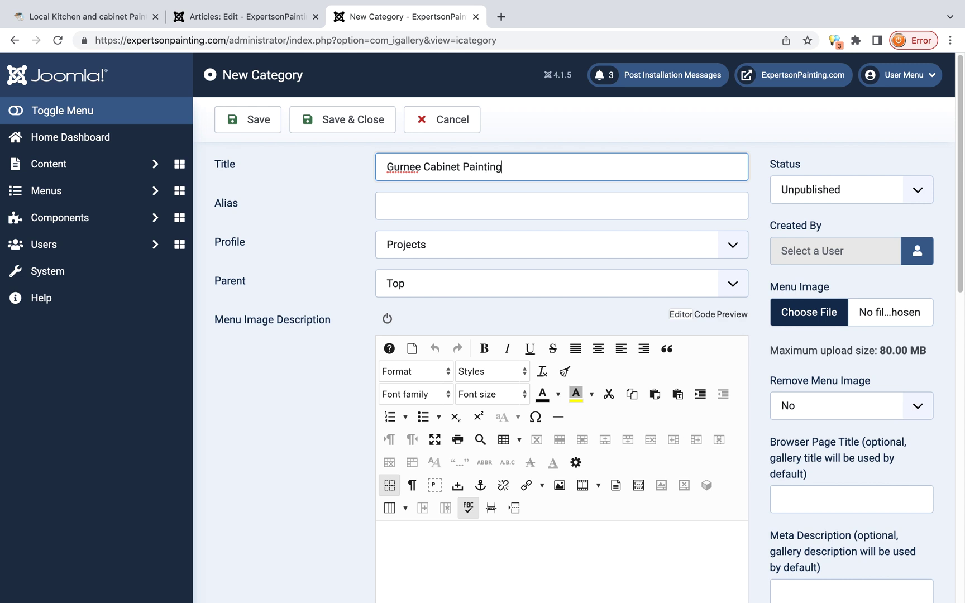
left_click(342, 120)
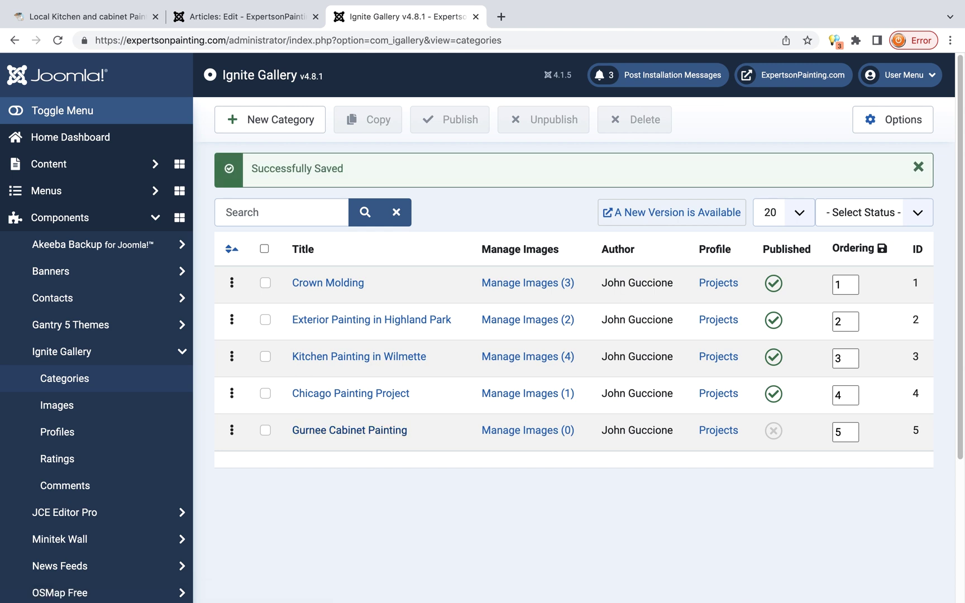
Upload all the images from the Gurnee folder to the Gurnee Cabinet Painting gallery category
left_click(528, 430)
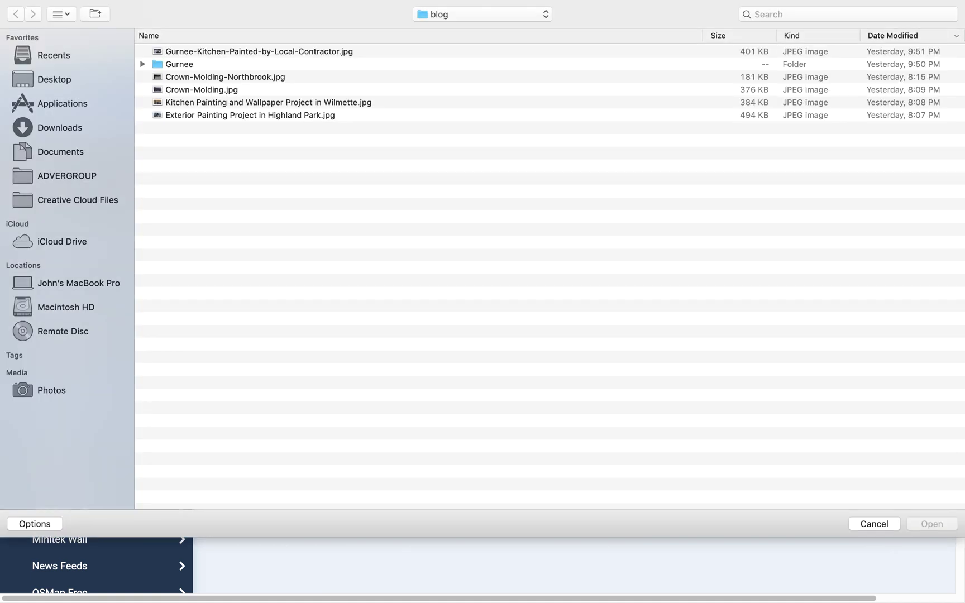
double_click(179, 64)
left_click(197, 51)
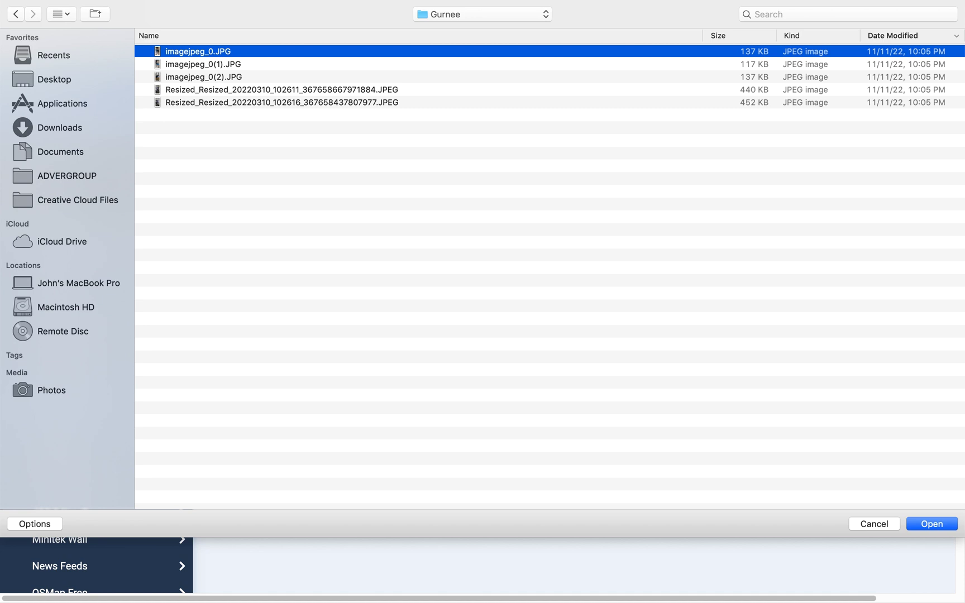
key("super+a")
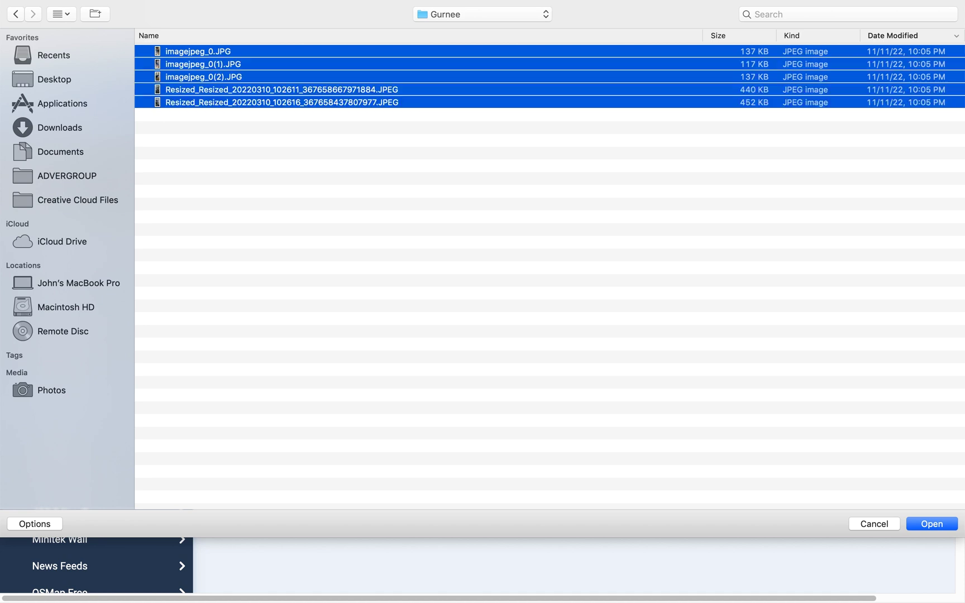
key("Return")
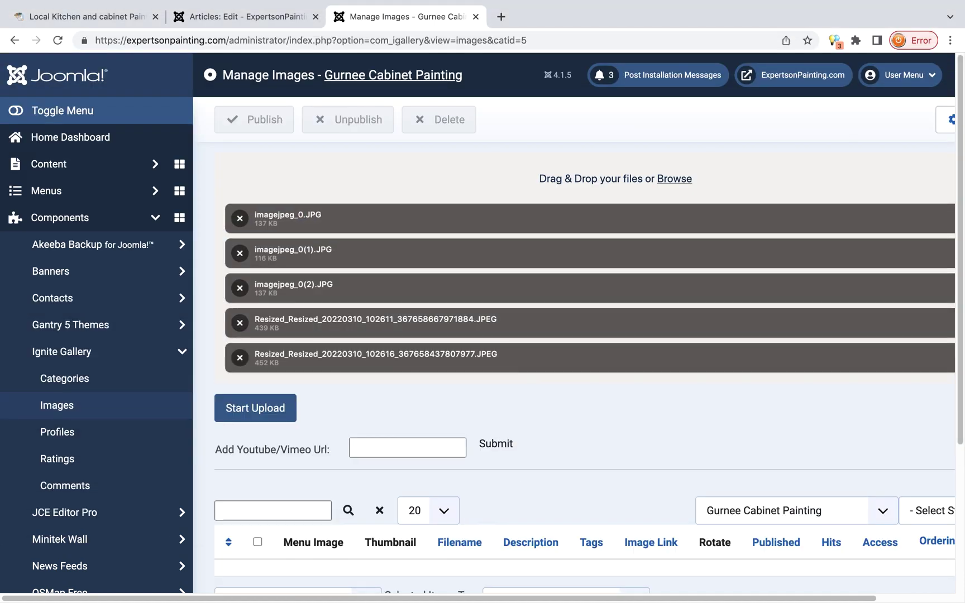
left_click(255, 408)
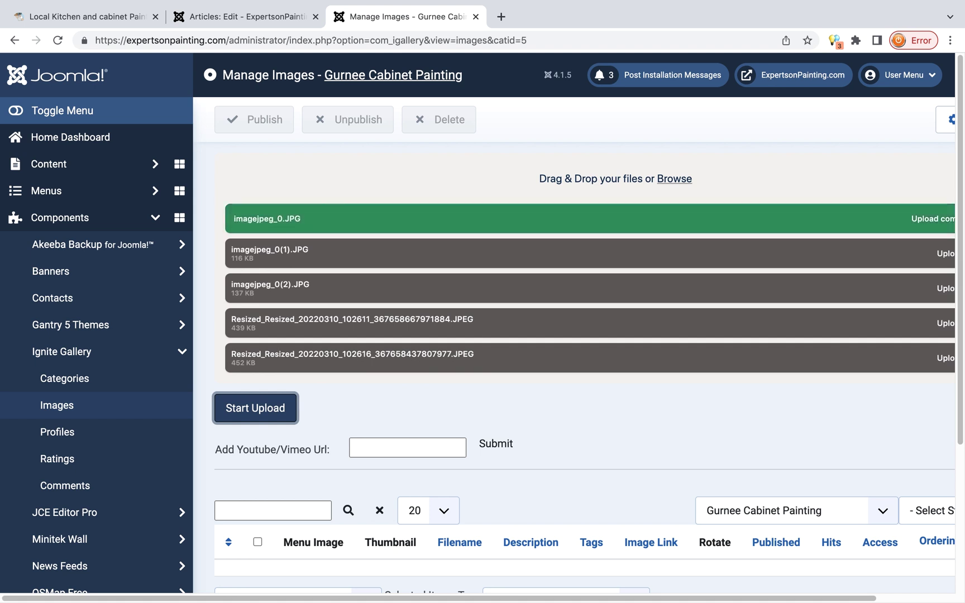
Sort the Gurnee Cabinet Painting images by manual order and move imagejpeg-0-2-.jpg to the first position
scroll(579, 324, "down", 5)
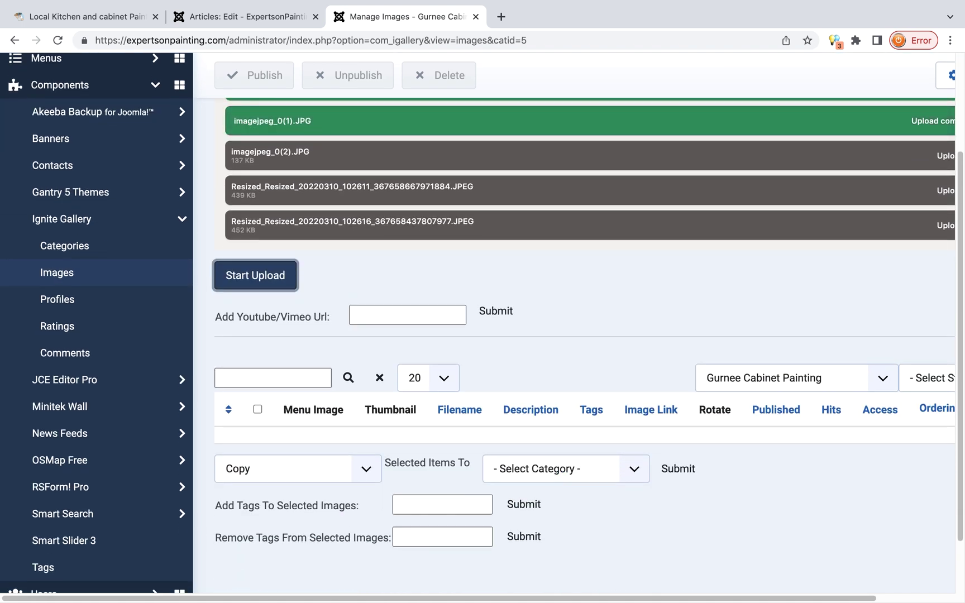
scroll(578, 324, "up", 4)
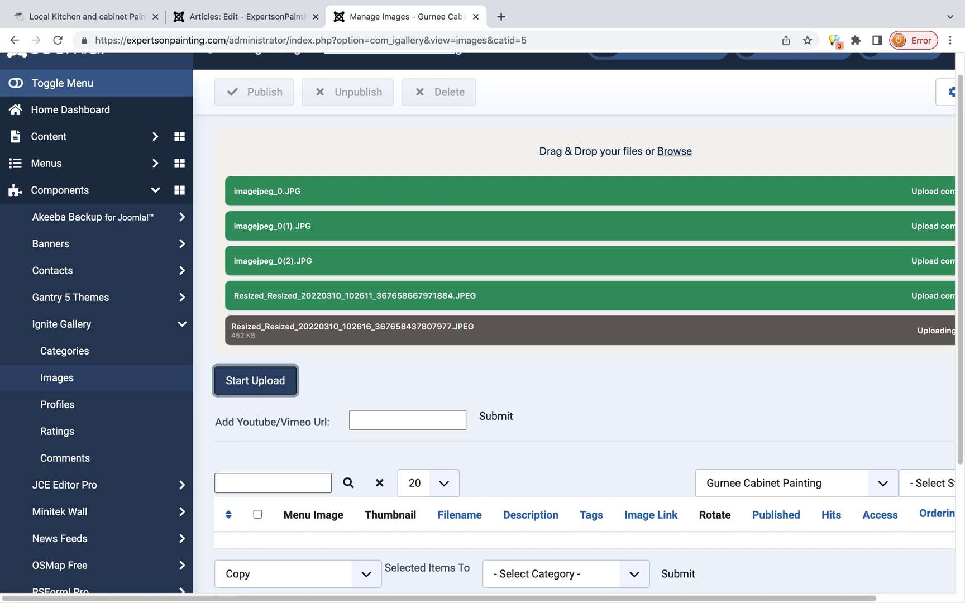
scroll(579, 324, "down", 4)
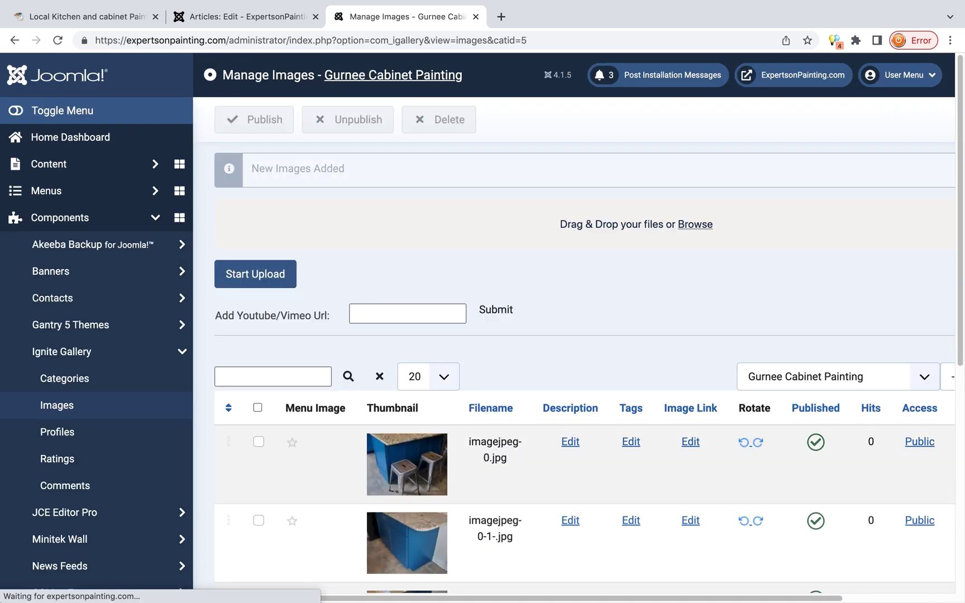
scroll(579, 324, "down", 10)
scroll(579, 324, "down", 3)
scroll(579, 324, "up", 9)
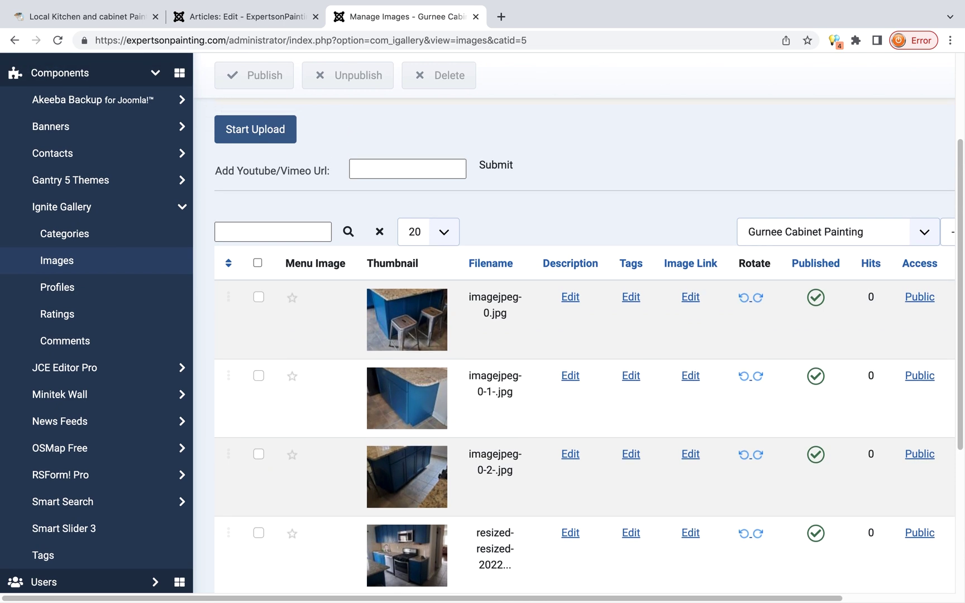
left_click(228, 263)
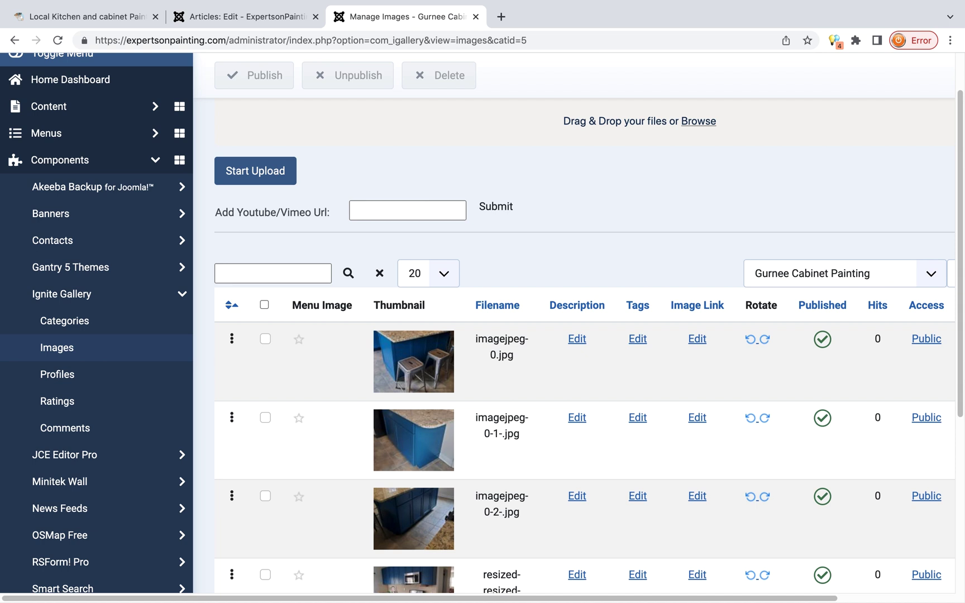
left_click_drag(232, 496, 232, 340)
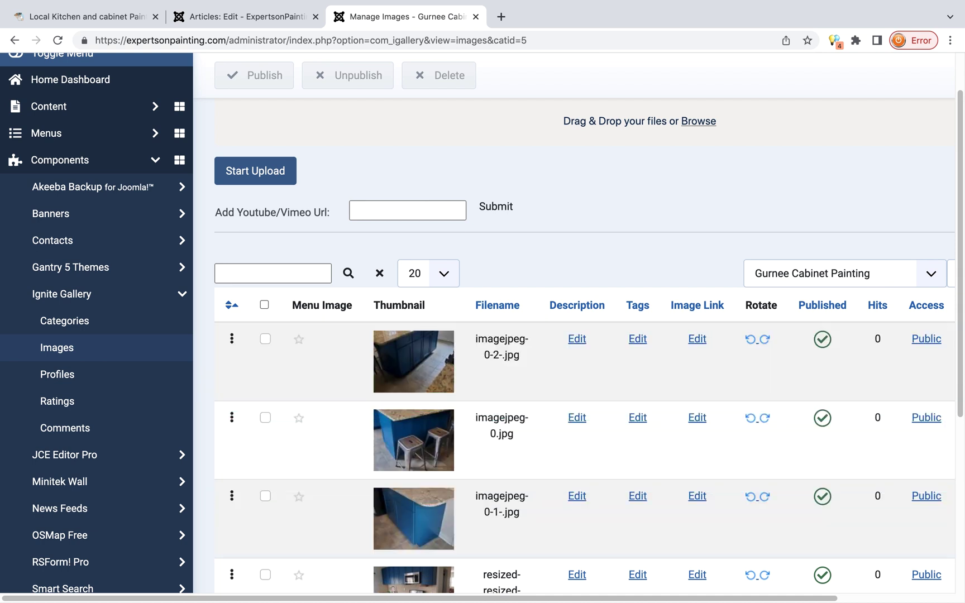
Publish the Gurnee Cabinet Painting category in the Ignite Gallery category list
scroll(575, 324, "up", 1)
scroll(575, 324, "down", 4)
scroll(575, 324, "up", 4)
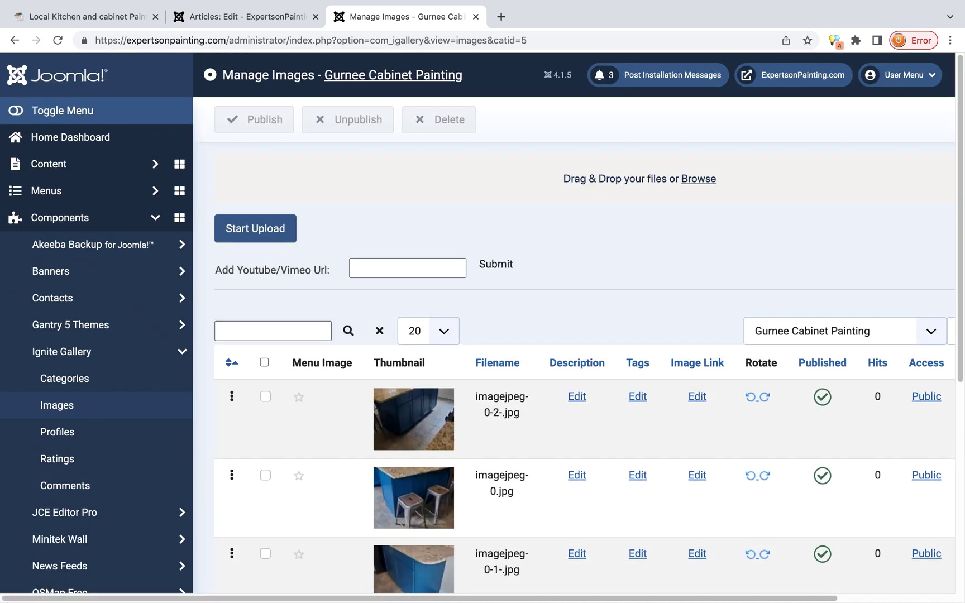
scroll(575, 324, "down", 5)
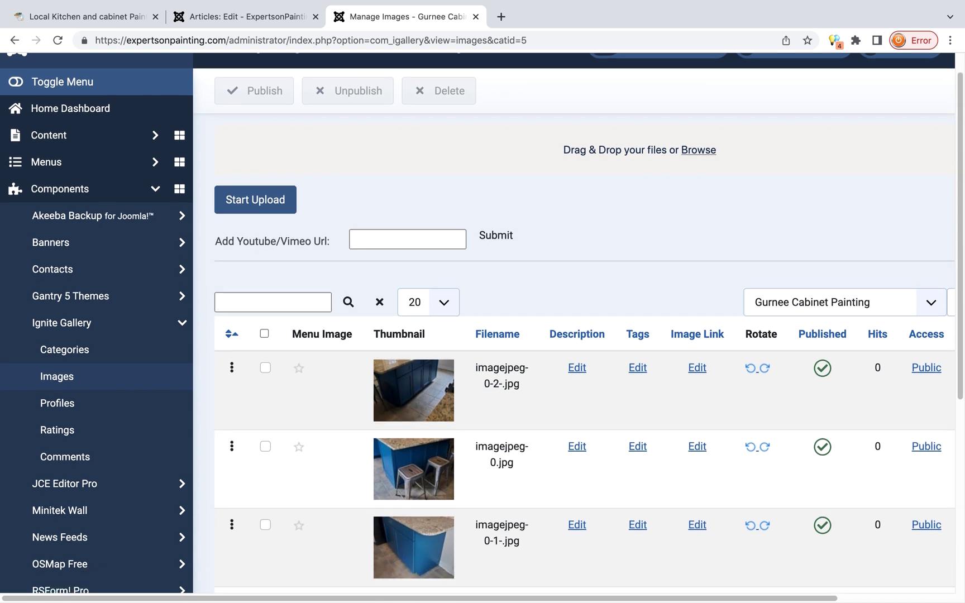
scroll(698, 288, "down", 1)
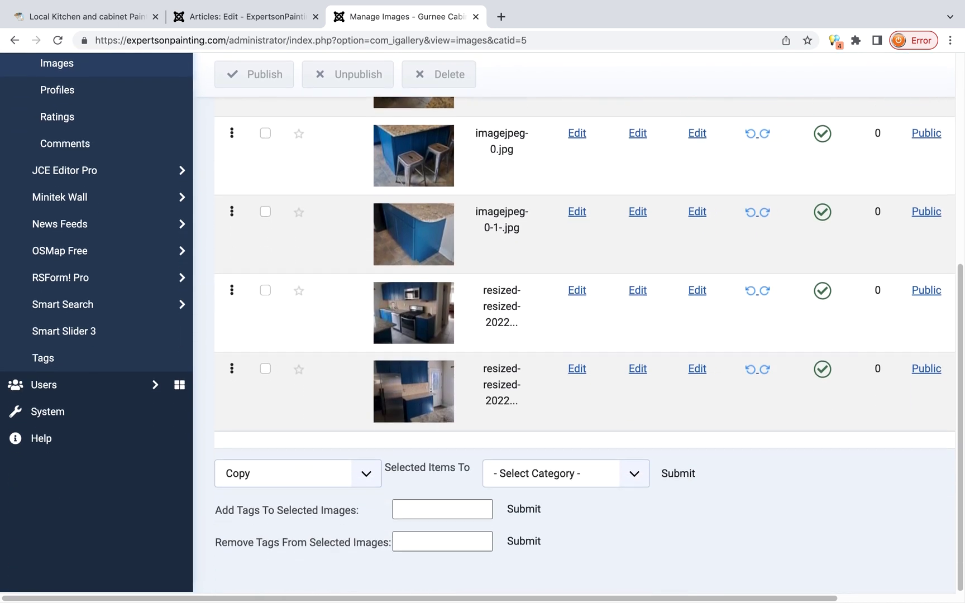
scroll(697, 287, "up", 5)
scroll(698, 288, "up", 1)
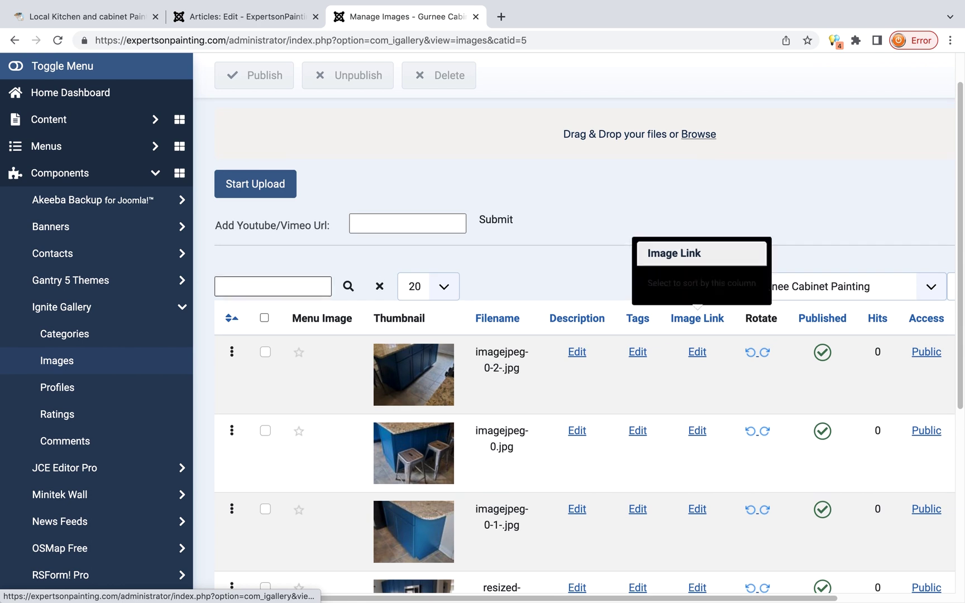
left_click(64, 334)
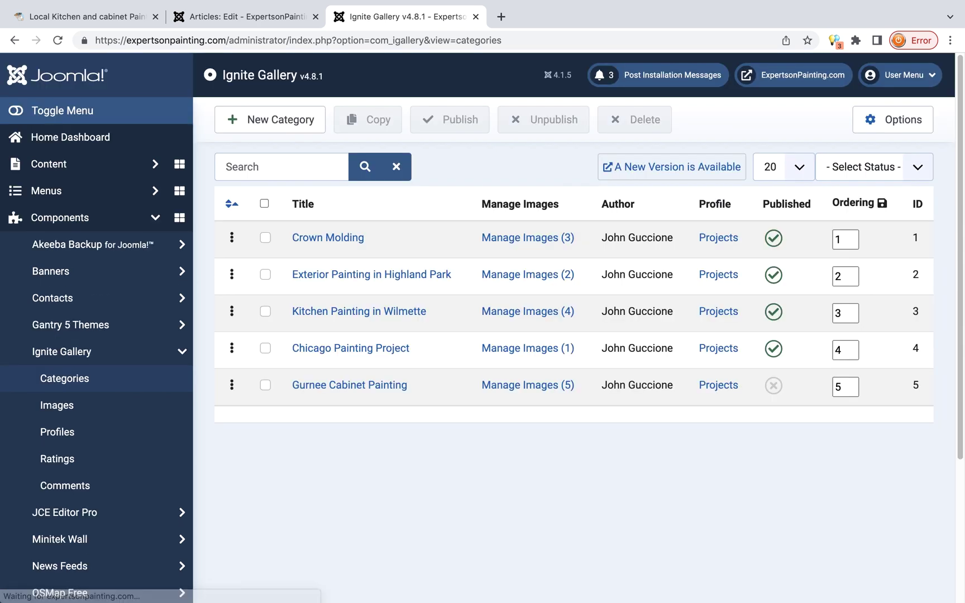
left_click(774, 385)
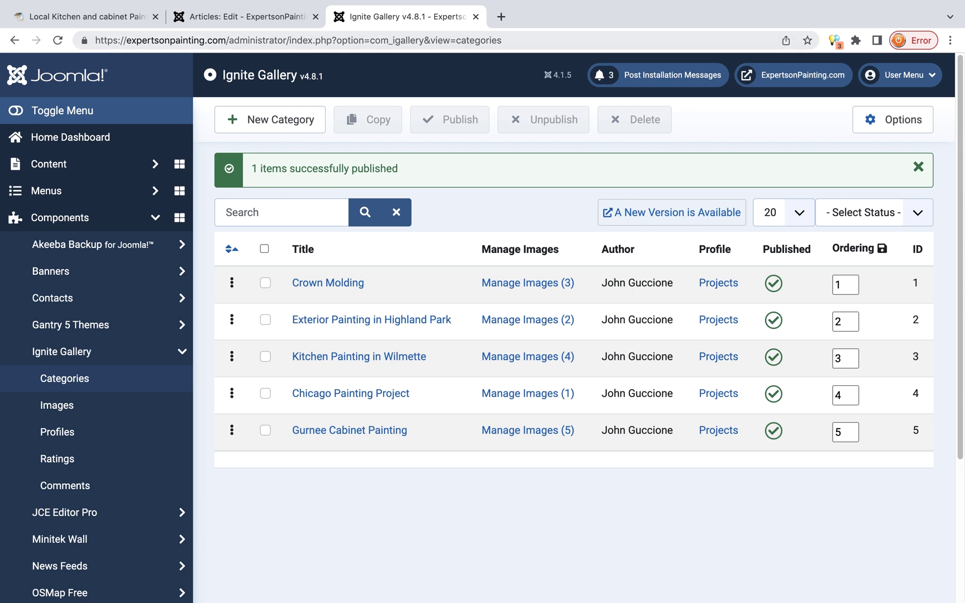
Delete the igallery shortcode with cid=3 below the paragraph in the Gurnee project article
left_click(246, 16)
scroll(482, 391, "down", 3)
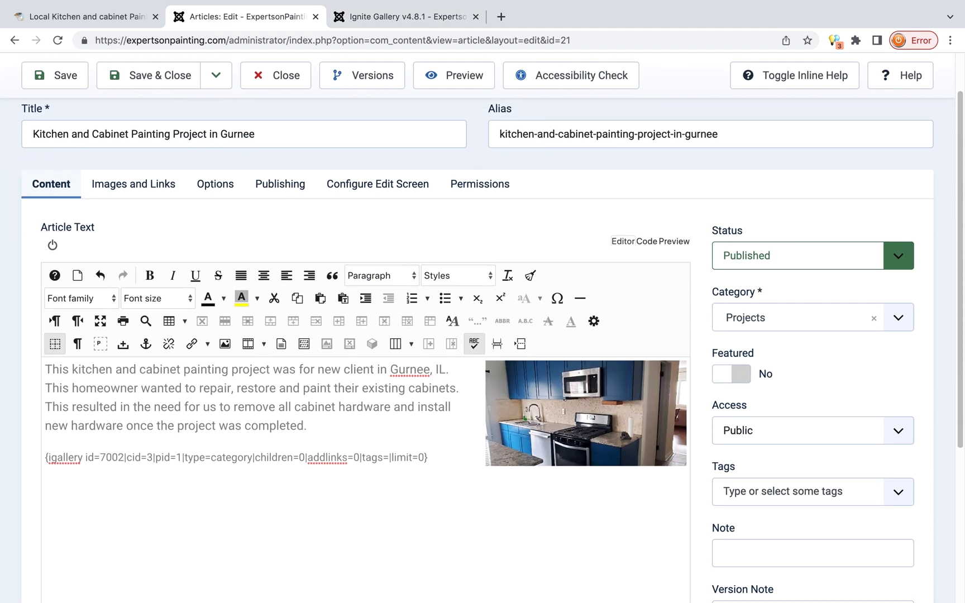
left_click_drag(428, 429, 45, 429)
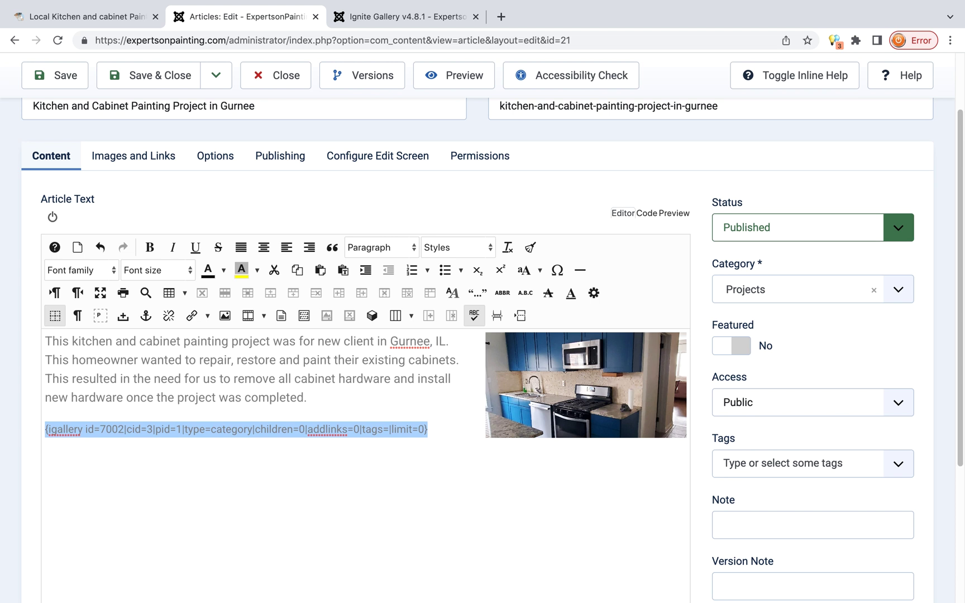
key("BackSpace")
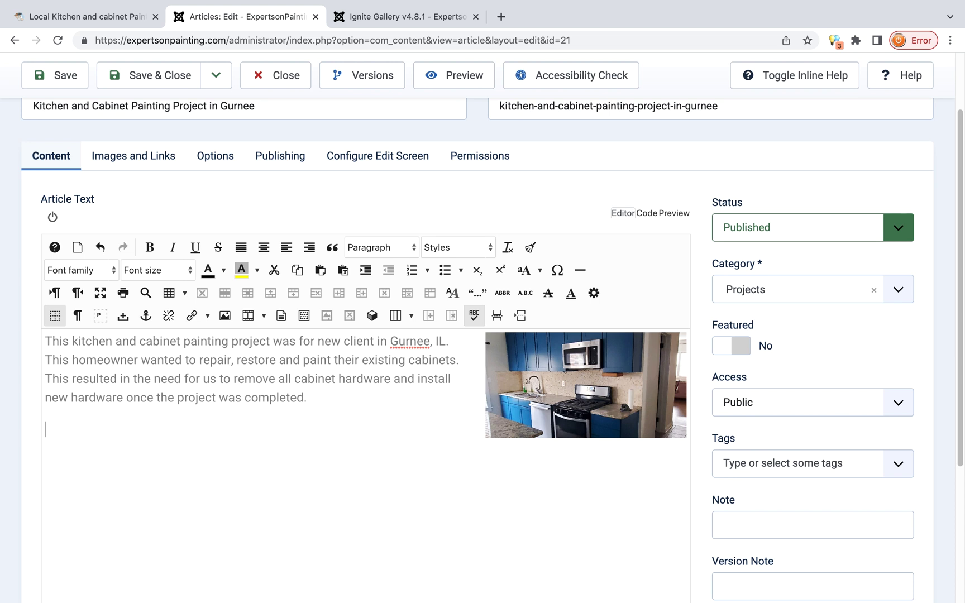
Insert the Gurnee Cabinet Painting category as a single gallery below the article paragraph and save the article
scroll(483, 346, "down", 2)
scroll(483, 346, "down", 5)
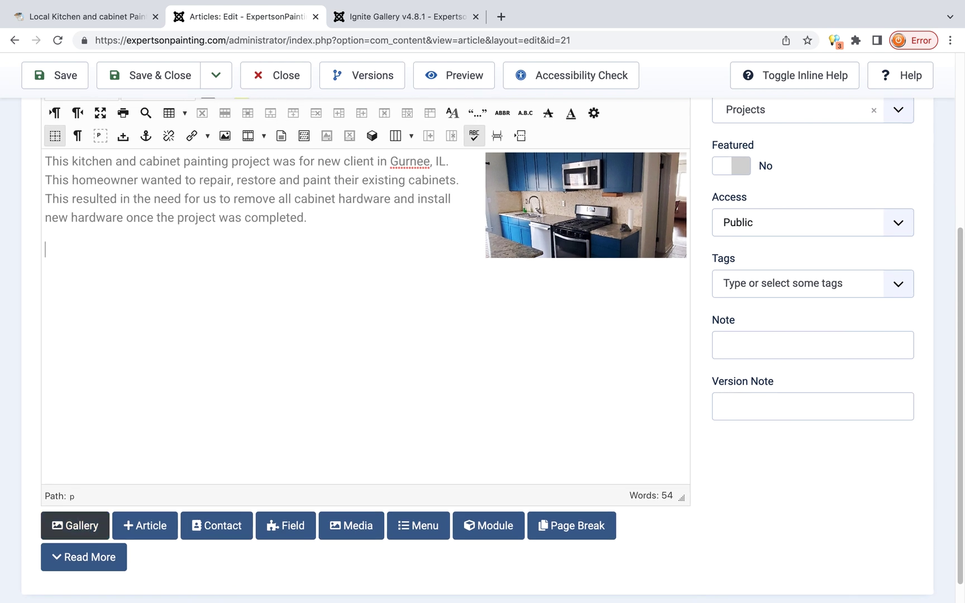
left_click(75, 525)
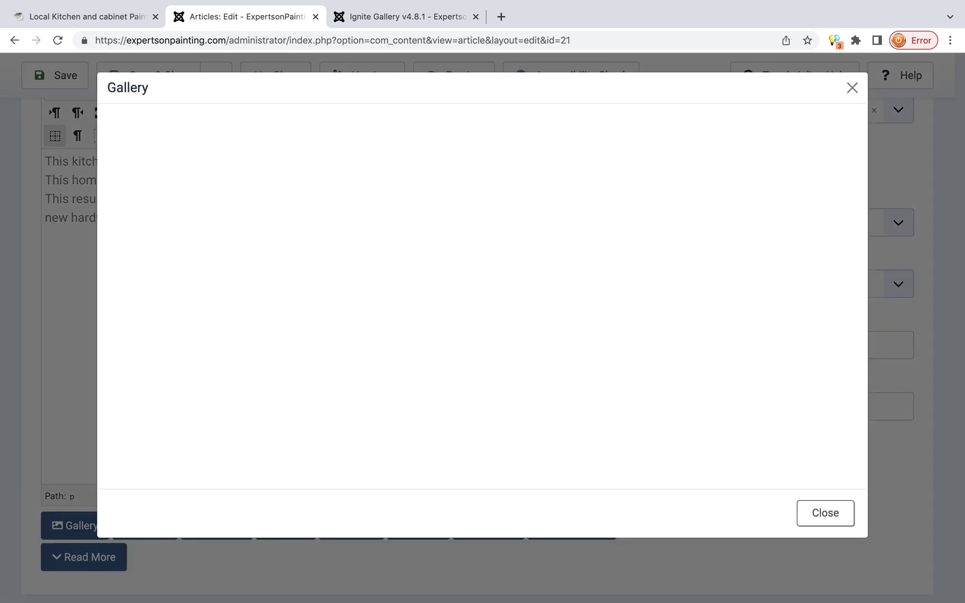
scroll(559, 195, "down", 1)
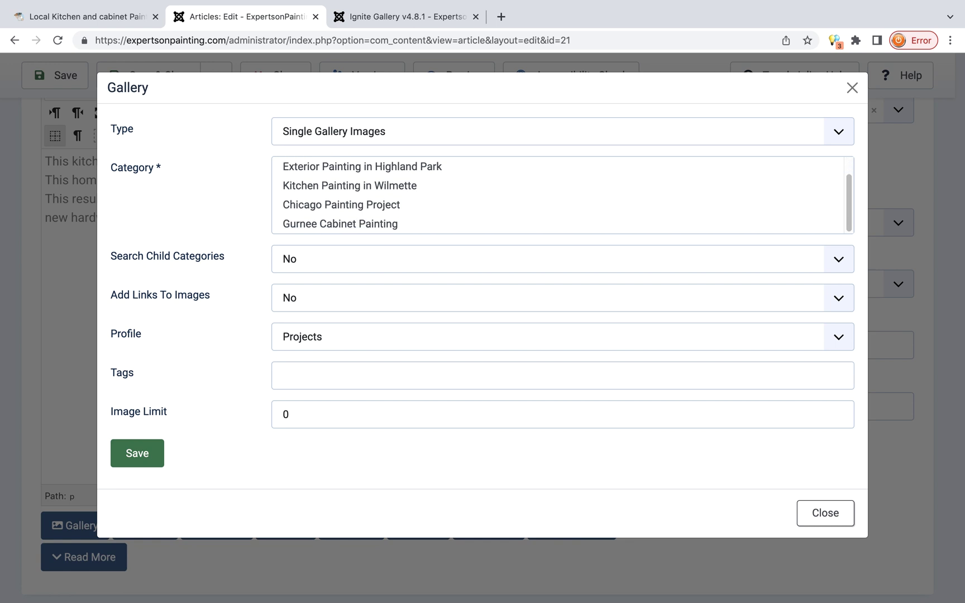
left_click(340, 224)
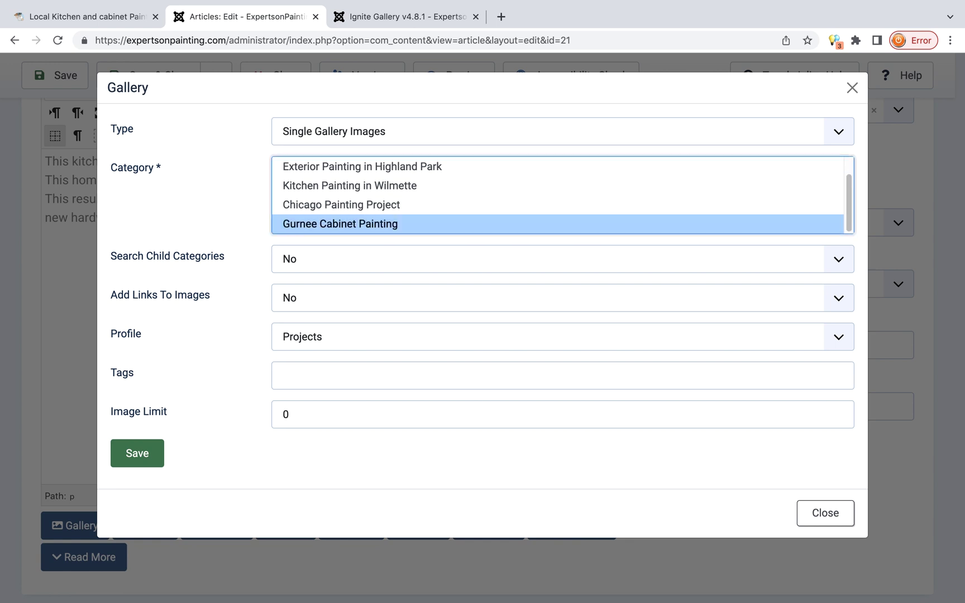
left_click(137, 453)
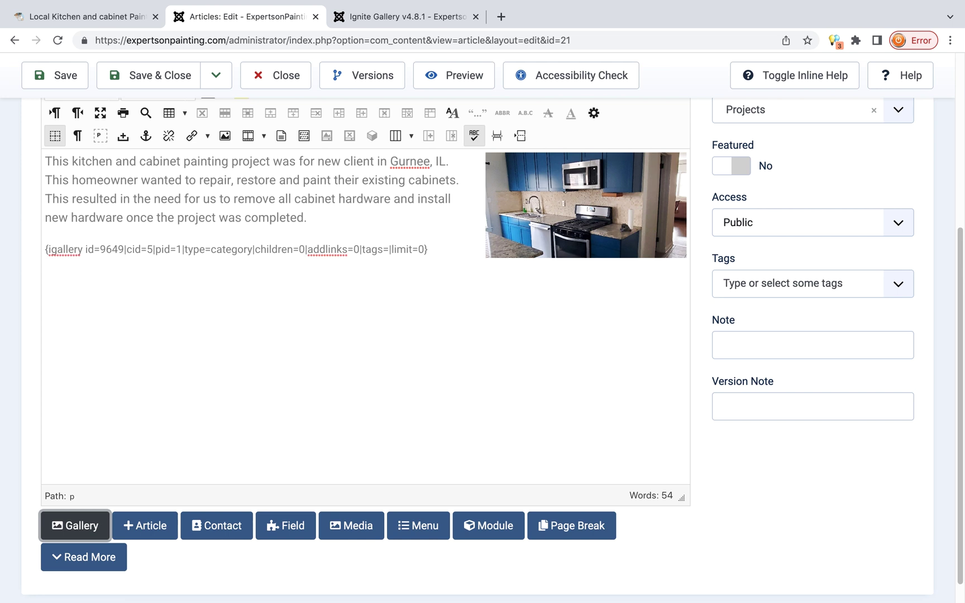
scroll(492, 347, "up", 3)
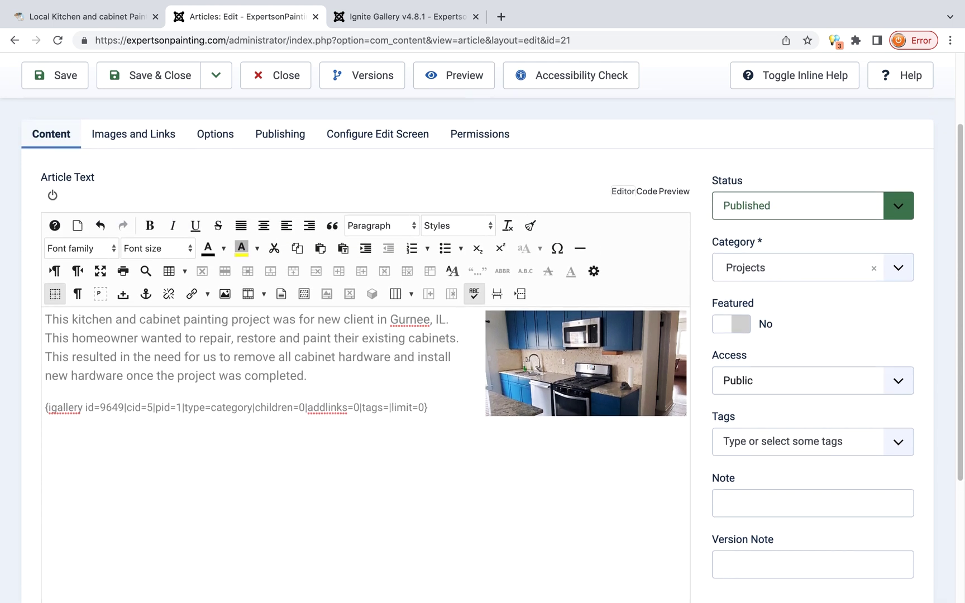
left_click(55, 76)
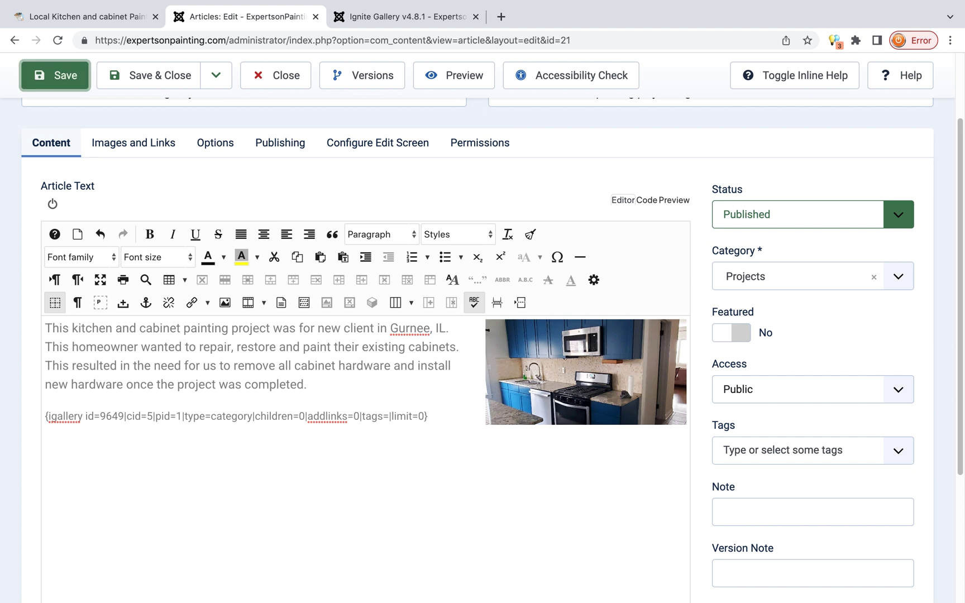
Reload the live Gurnee project page and browse the gallery's enlarged photos
scroll(483, 346, "up", 1)
left_click(78, 17)
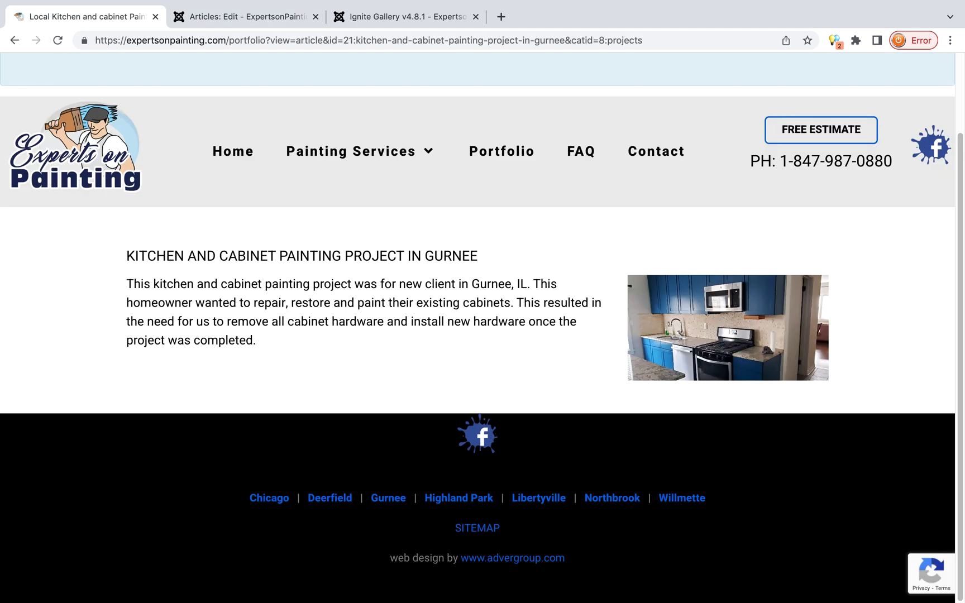
left_click(57, 40)
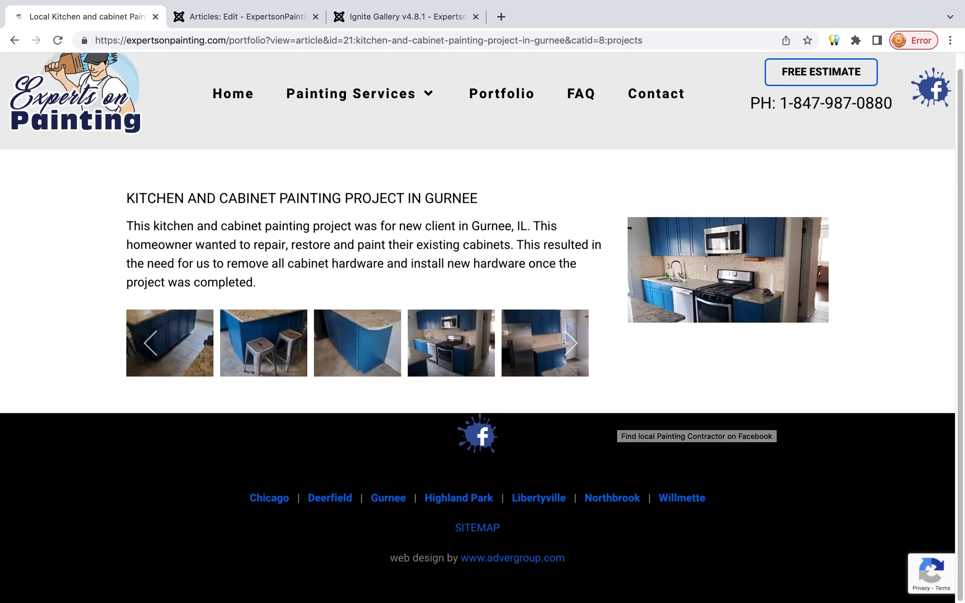
left_click(263, 342)
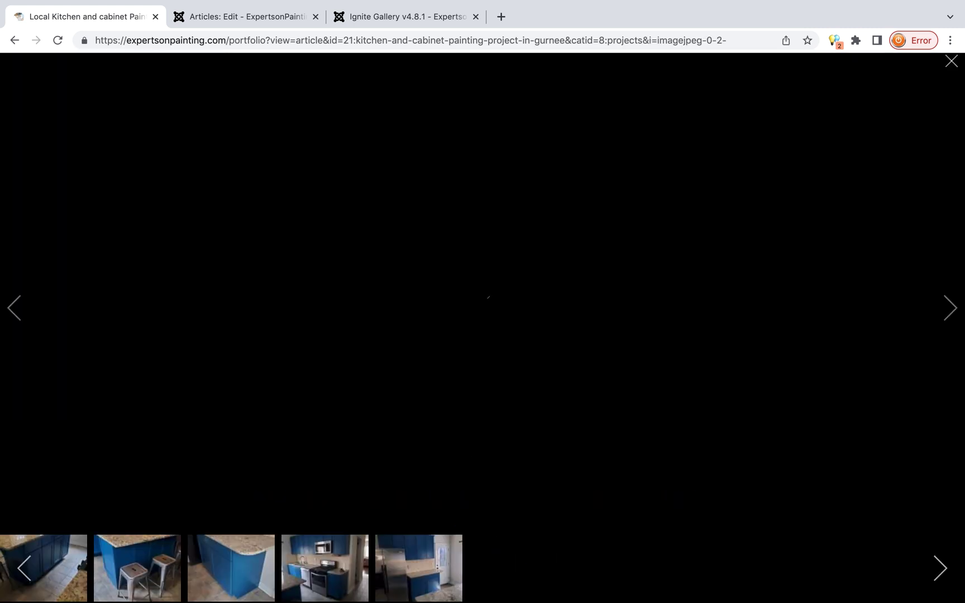
left_click(950, 308)
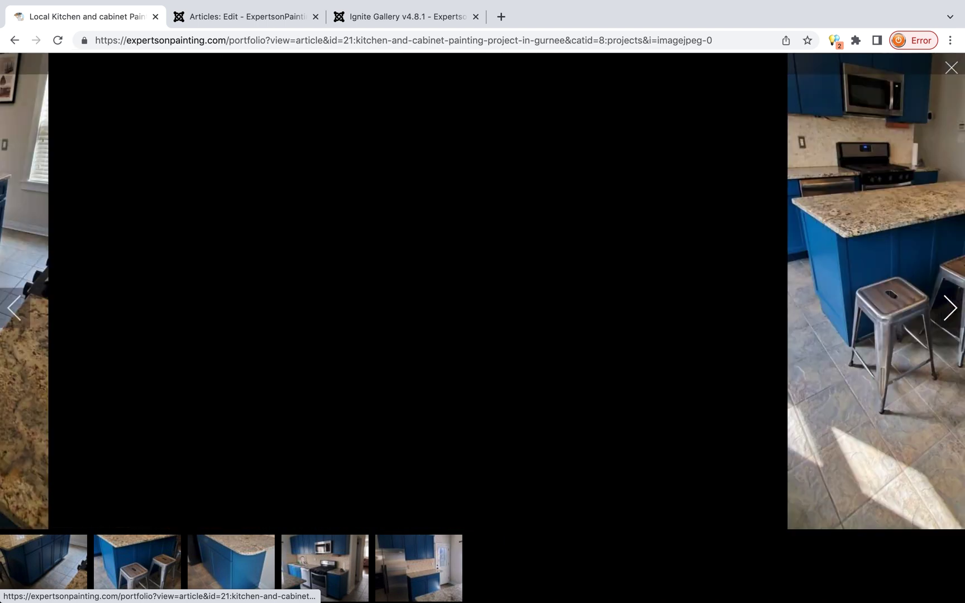
left_click(950, 308)
Review the article's text, intro image and browser page title in the editor and compare them with the live page
key("ctrl+Tab")
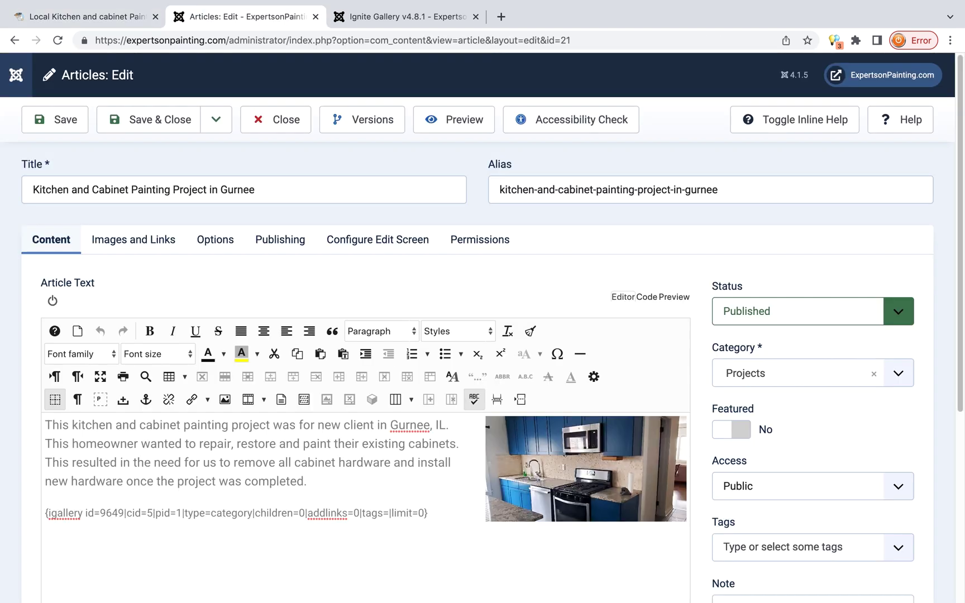
scroll(424, 347, "down", 2)
scroll(425, 346, "up", 3)
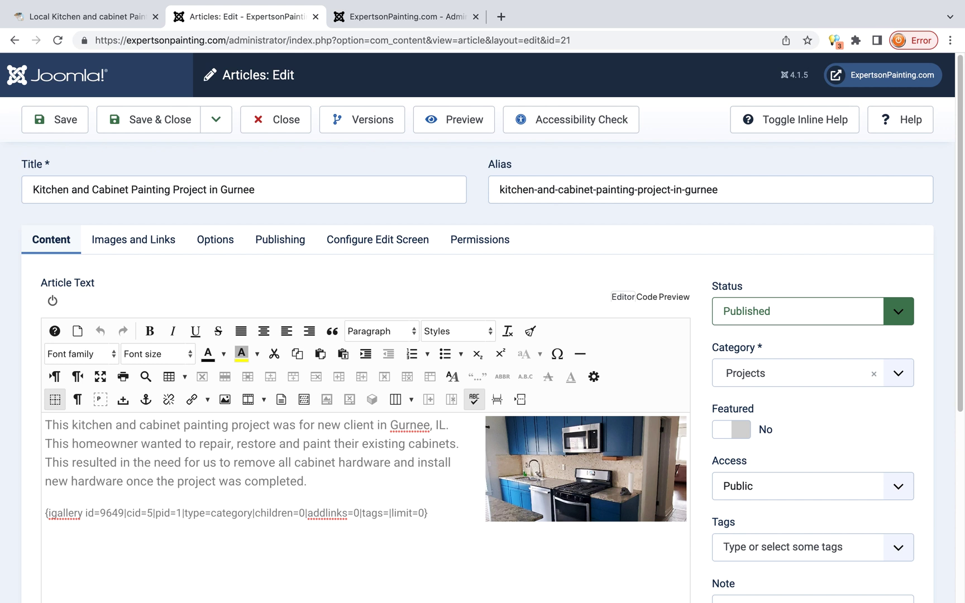
left_click(134, 239)
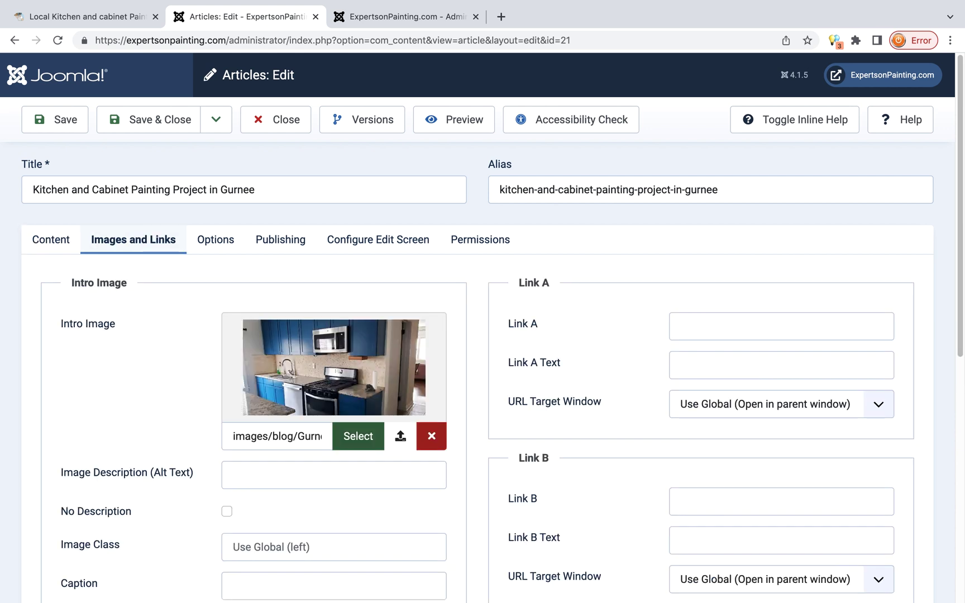
scroll(482, 328, "down", 1)
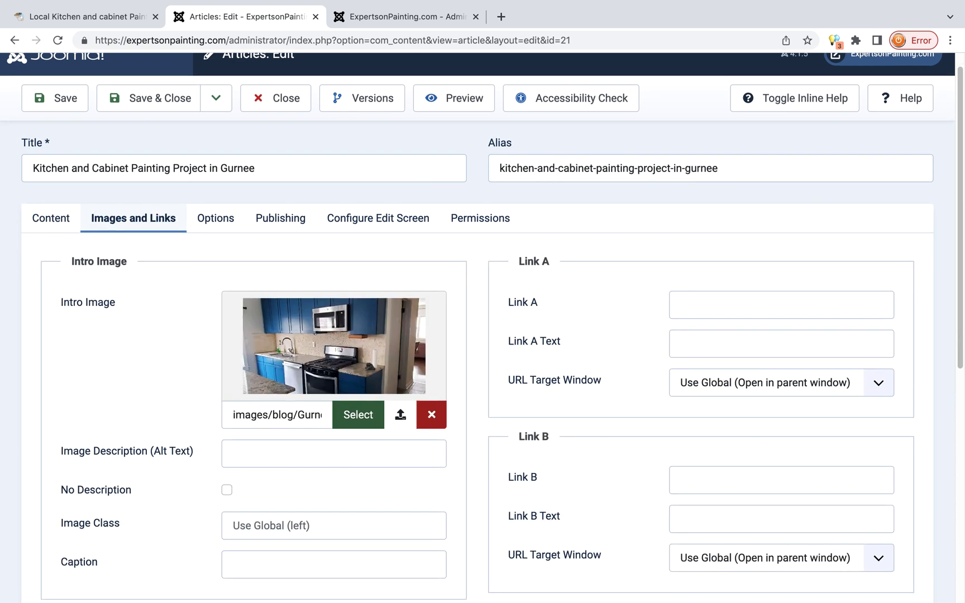
left_click(215, 218)
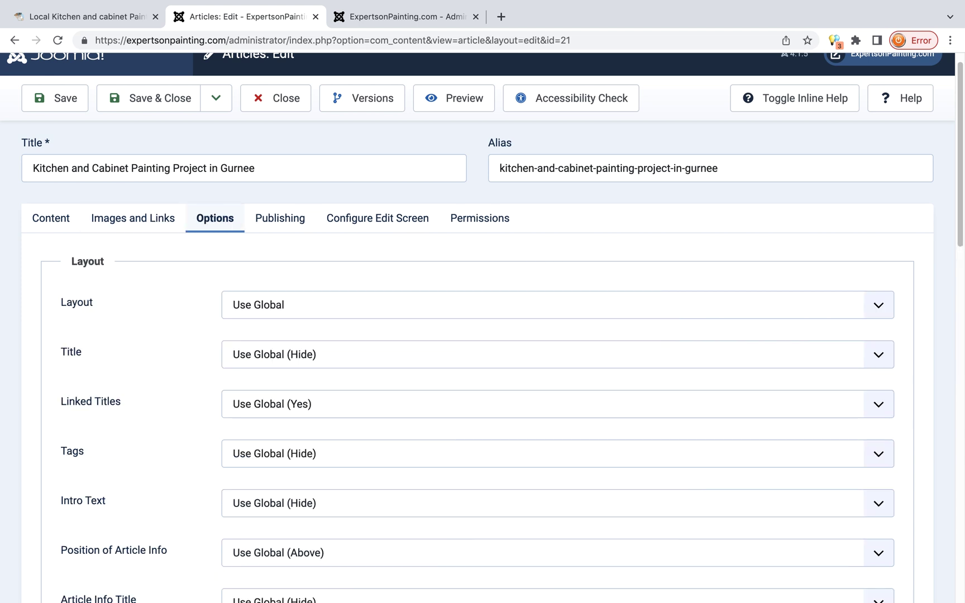
scroll(483, 335, "down", 15)
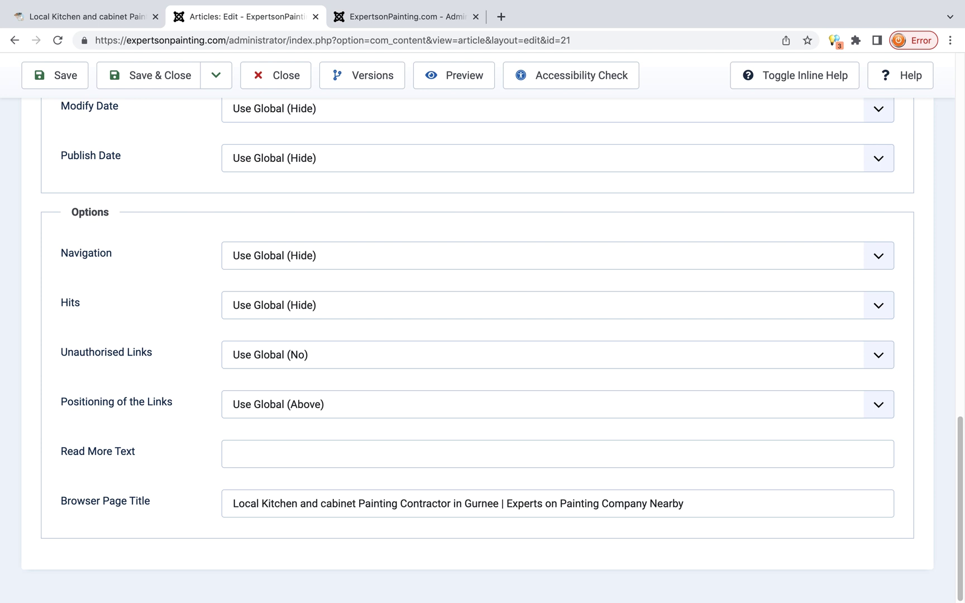
left_click(85, 17)
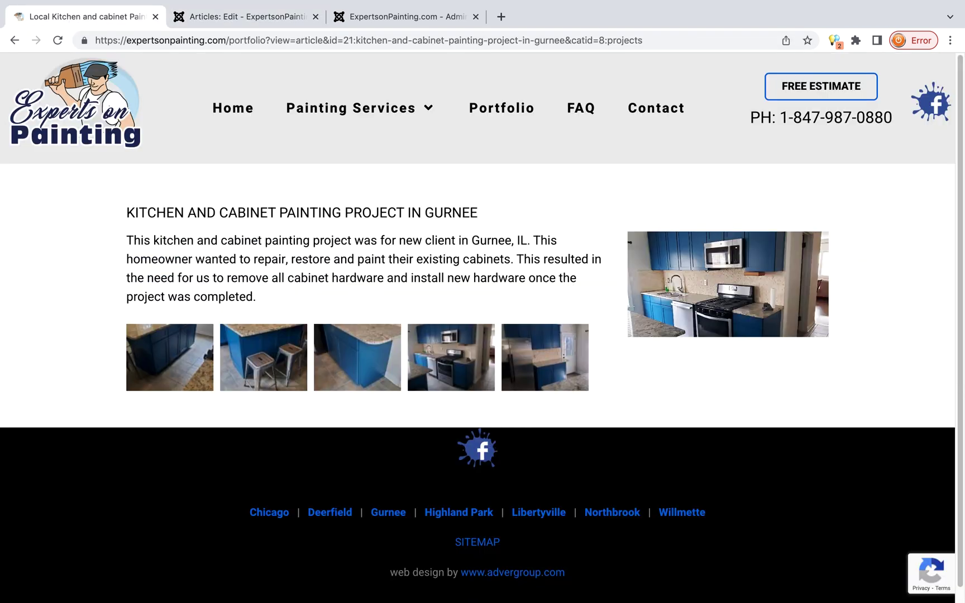
key("ctrl+Tab")
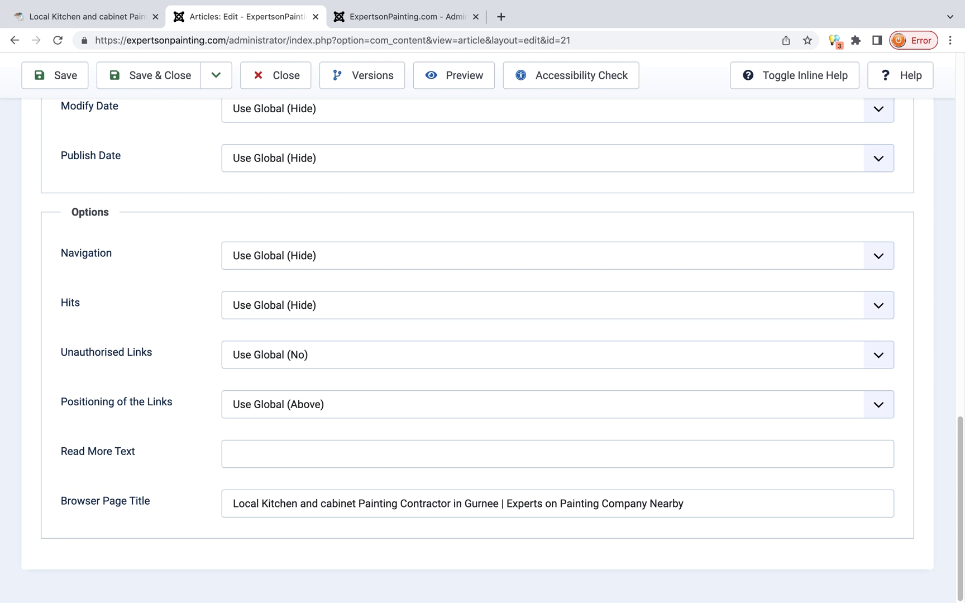
scroll(483, 335, "up", 15)
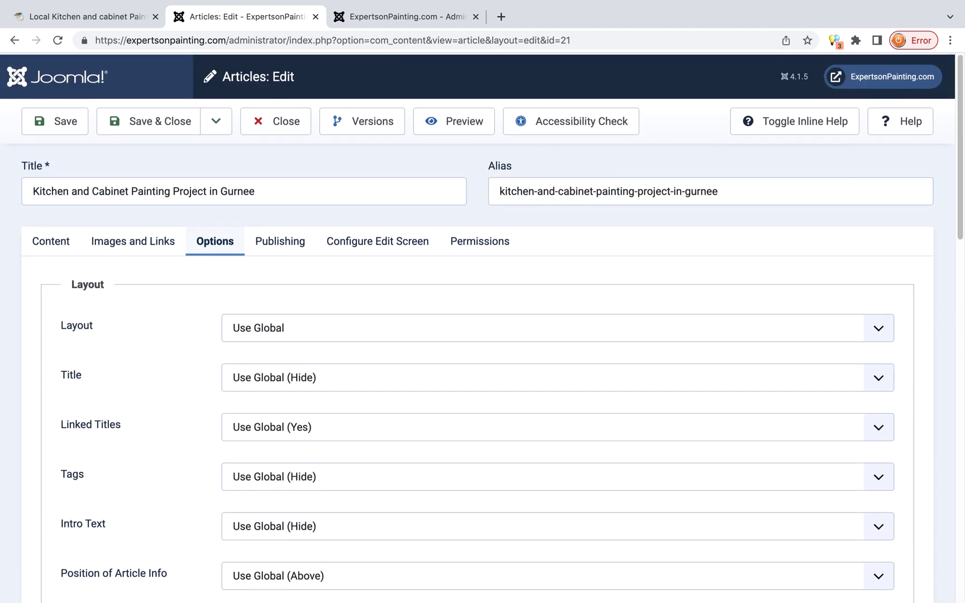
Review the Gurnee article's publishing dates and metadata, enlarging the Meta Description field to read its full text
left_click(280, 240)
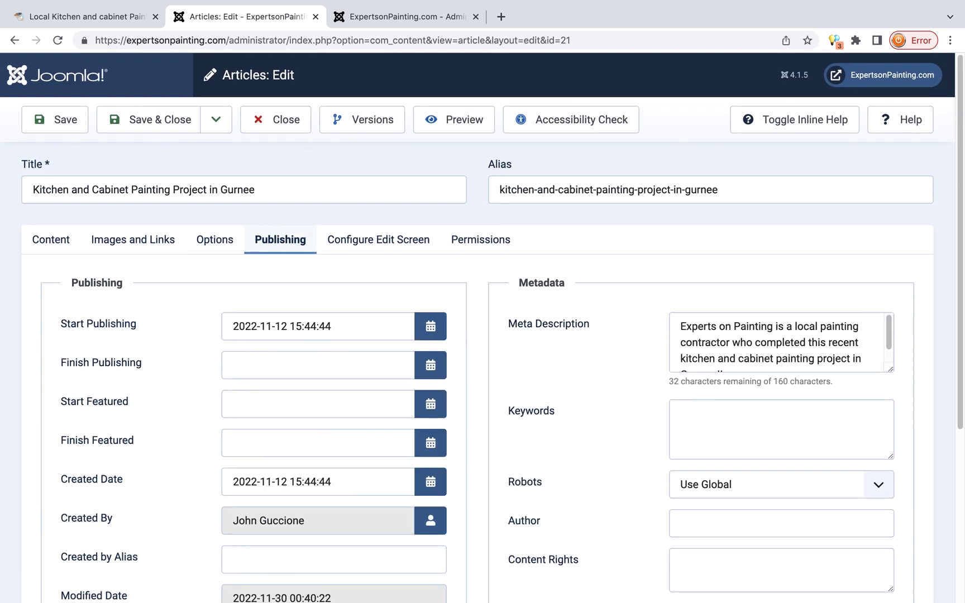
left_click_drag(891, 370, 891, 440)
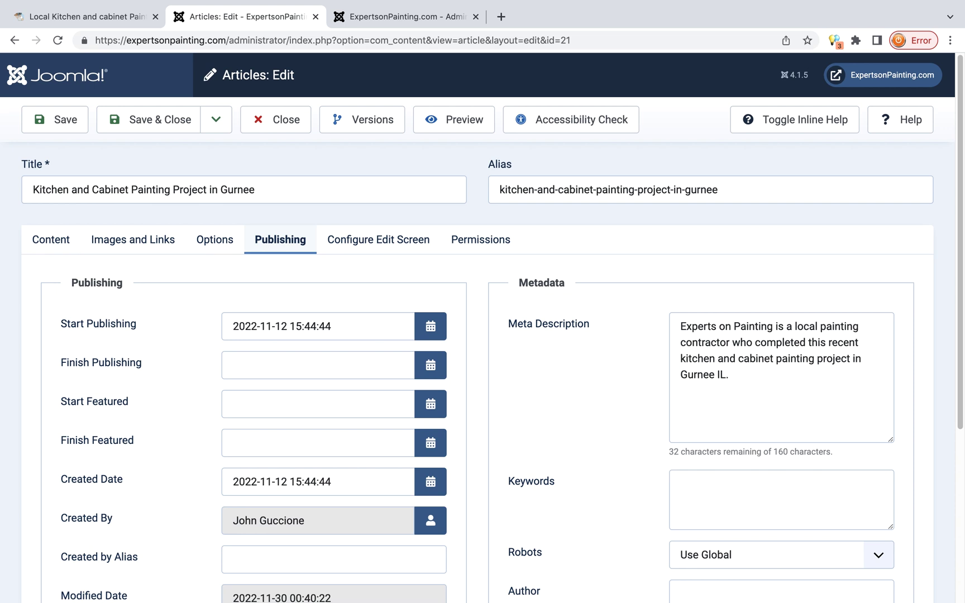
scroll(482, 328, "down", 1)
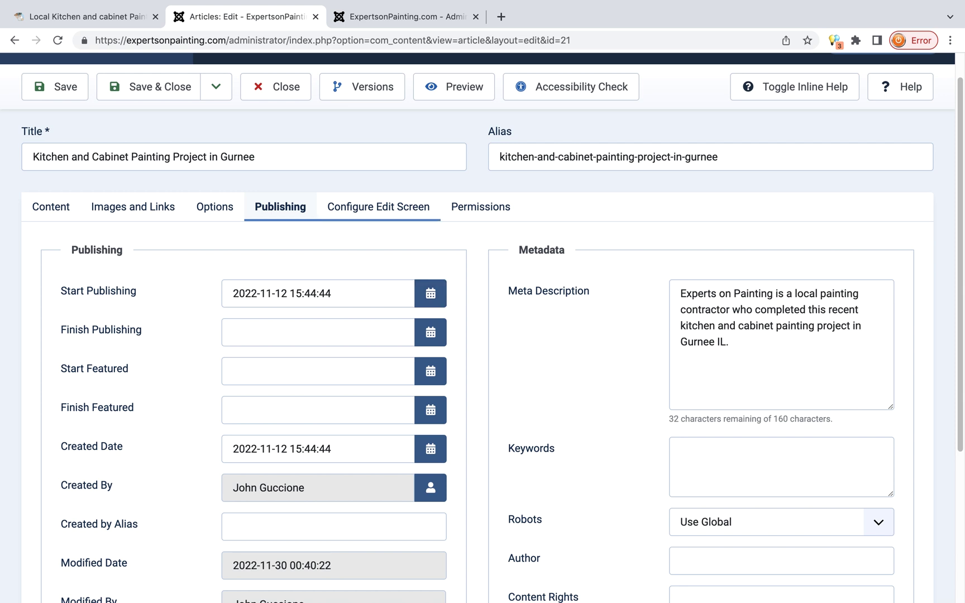
Check the Gurnee article's remaining settings, intro image and content, and save and close the article
left_click(379, 208)
left_click(480, 240)
left_click(280, 240)
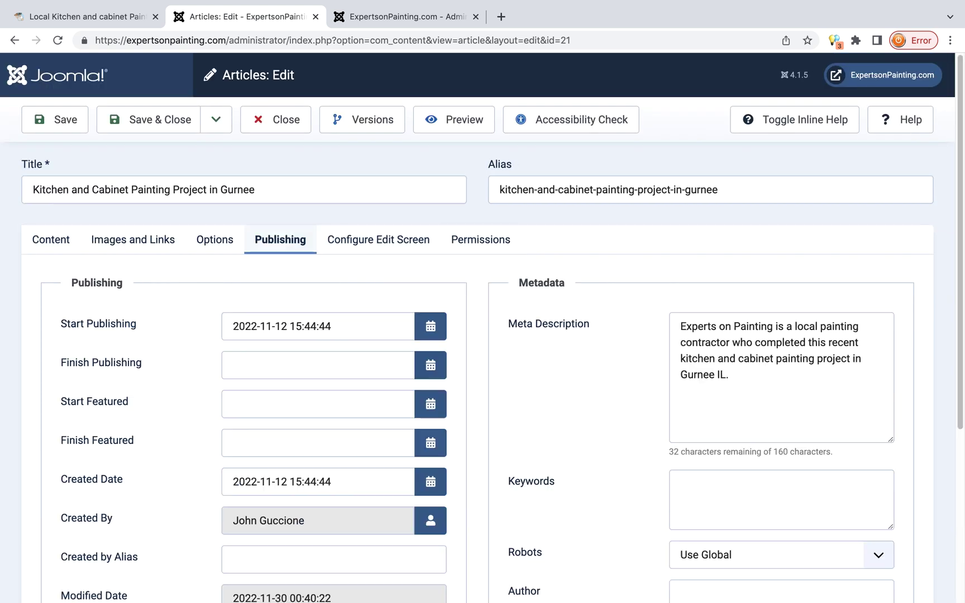
left_click(215, 240)
left_click(133, 240)
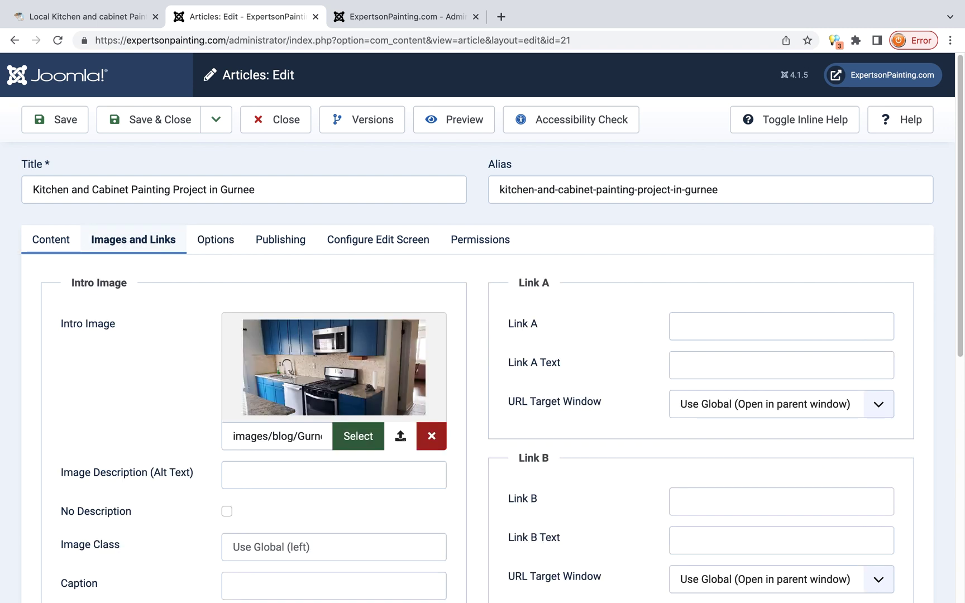
left_click(51, 240)
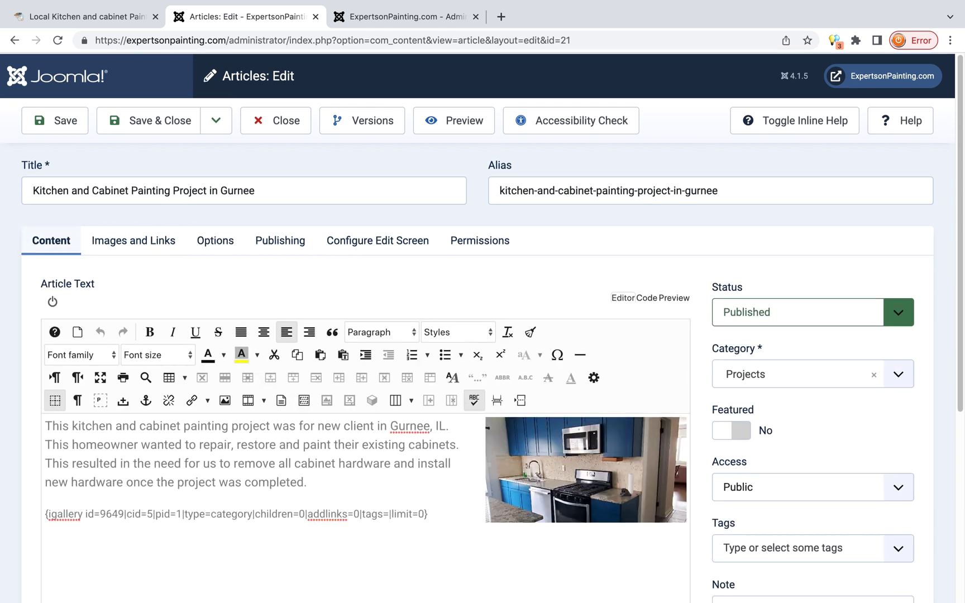
left_click(148, 119)
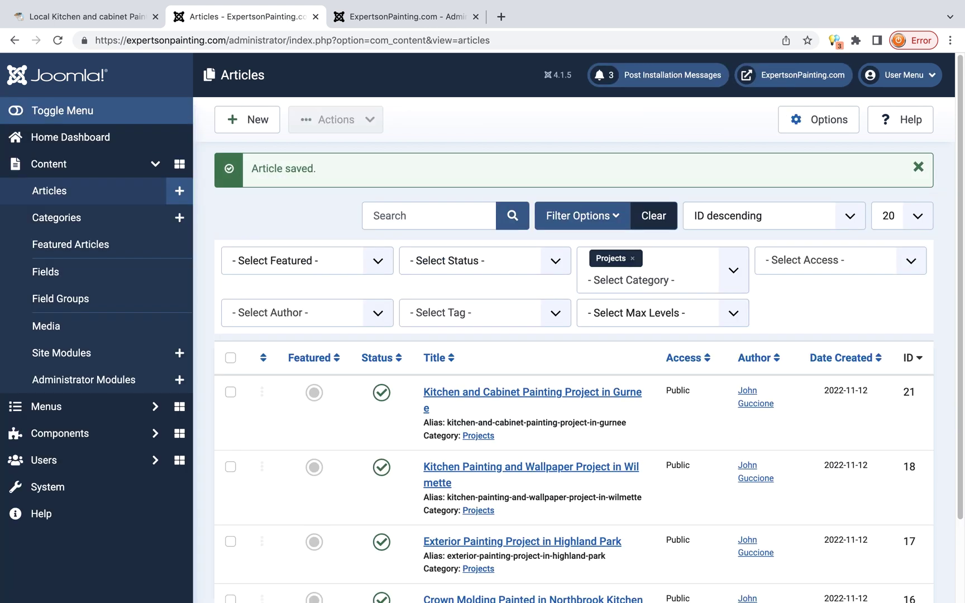
Examine the Gantry 5 Default theme layout from the Top and Slideshow sections down past Main, Extension and Bottom
left_click(402, 17)
scroll(642, 336, "down", 5)
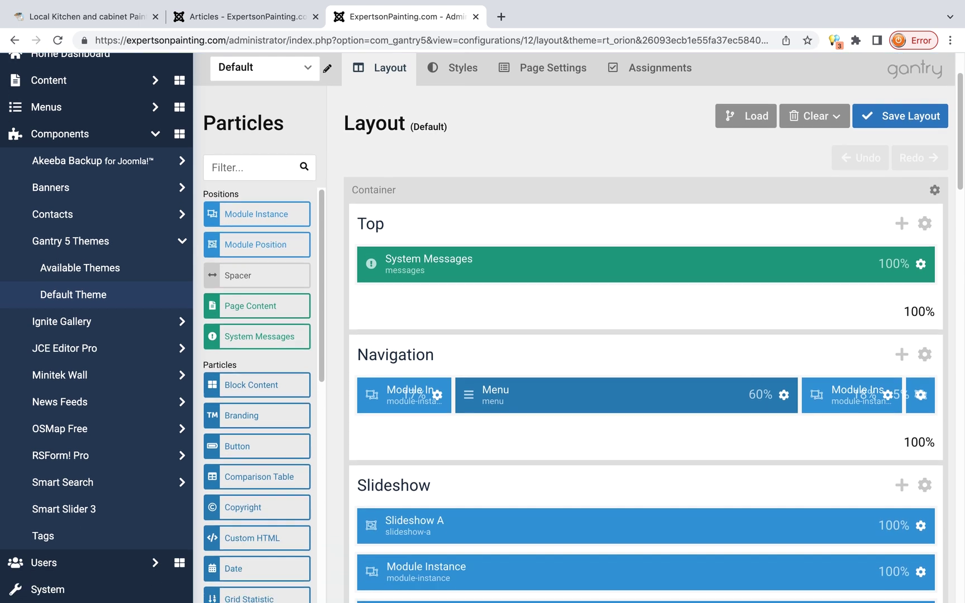
scroll(643, 336, "down", 10)
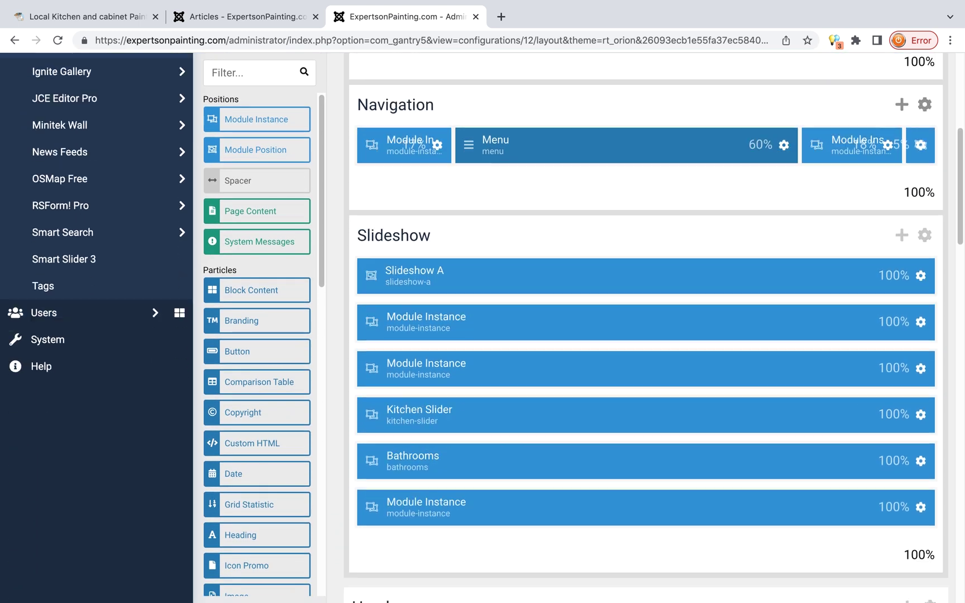
scroll(643, 313, "down", 9)
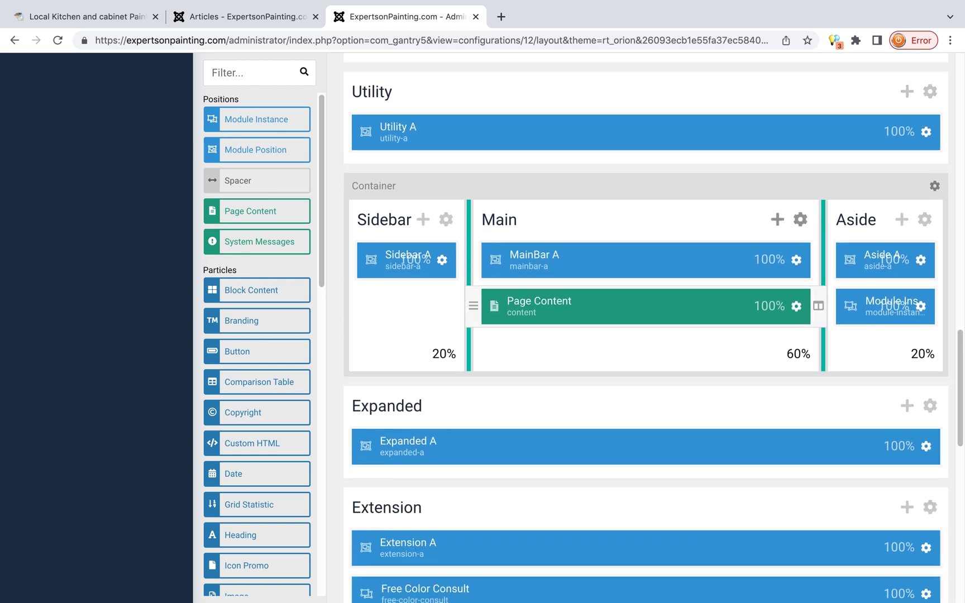
scroll(642, 335, "down", 3)
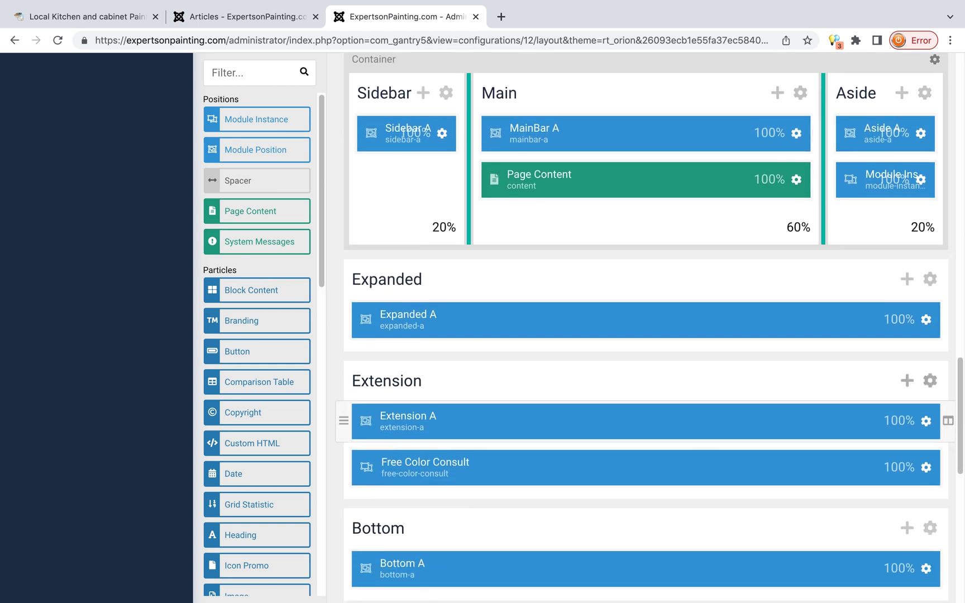
scroll(643, 335, "down", 3)
scroll(642, 335, "up", 13)
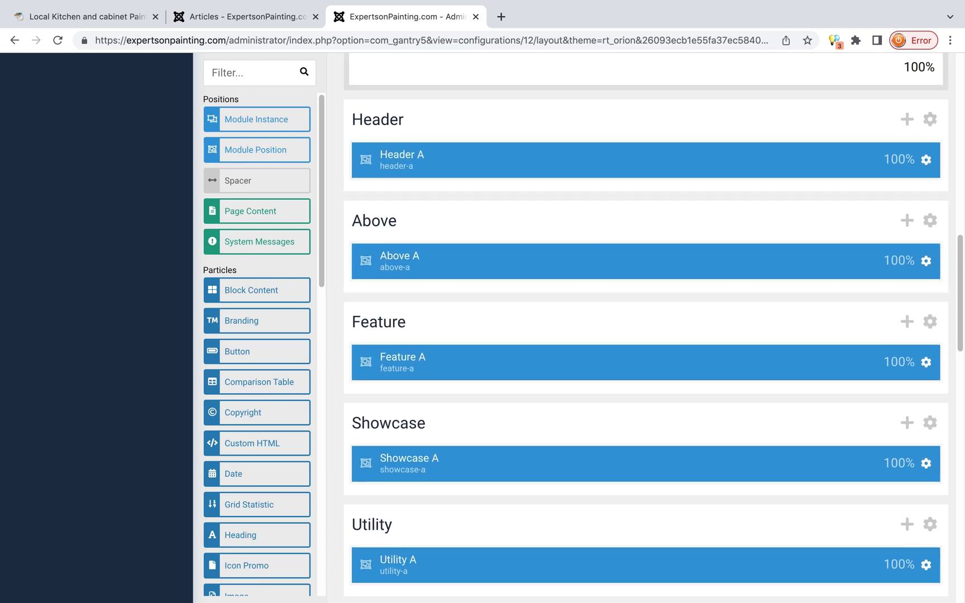
scroll(642, 335, "up", 15)
Open the TOP CONTACT module from the site modules list, review its content, and save and close it
left_click(245, 17)
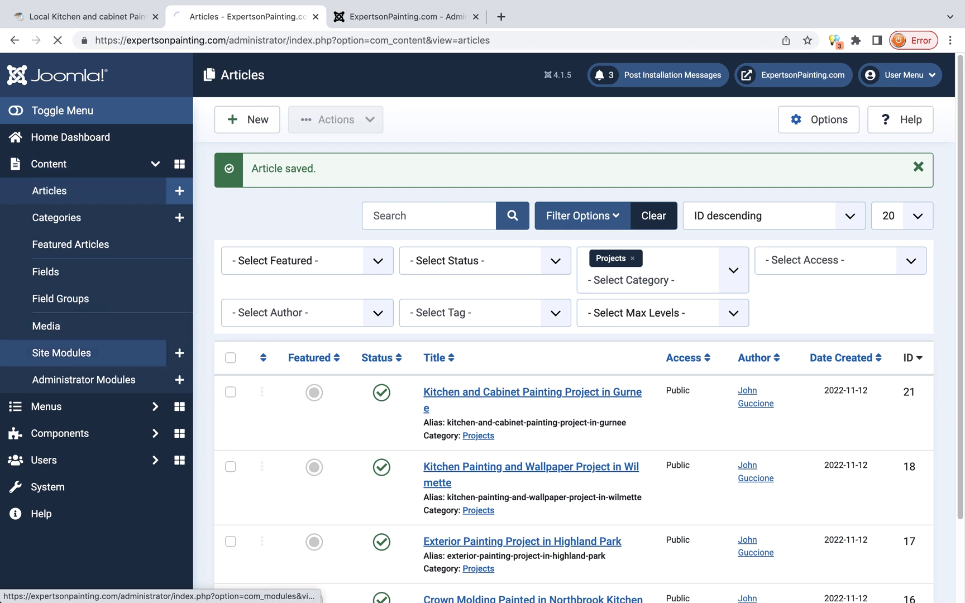
scroll(482, 329, "down", 3)
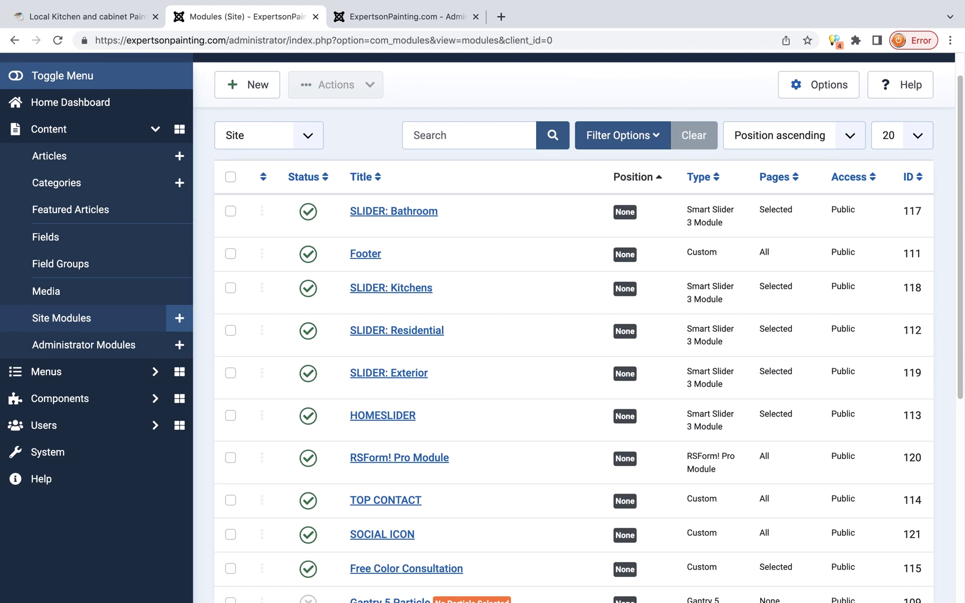
scroll(482, 328, "down", 4)
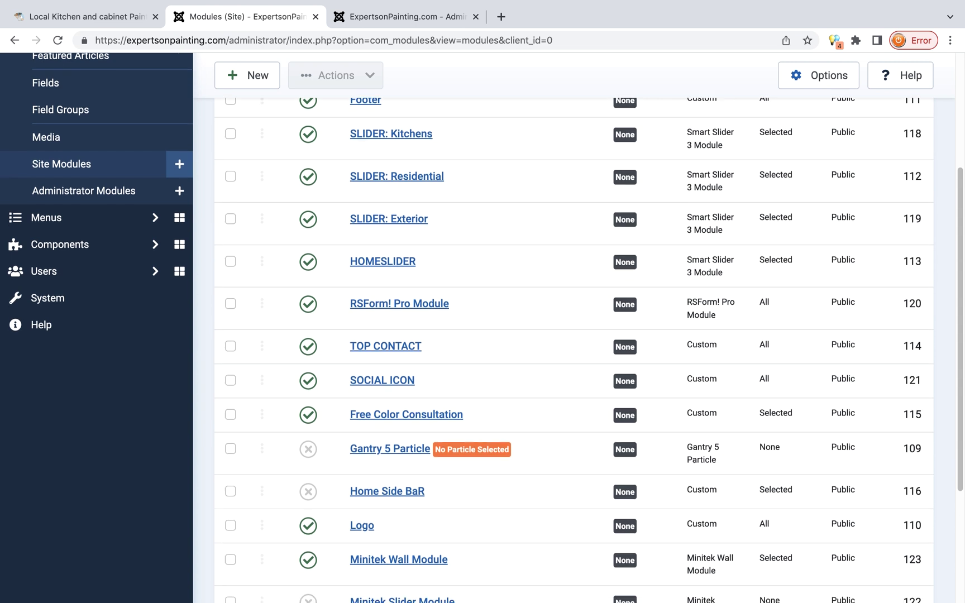
scroll(386, 343, "up", 3)
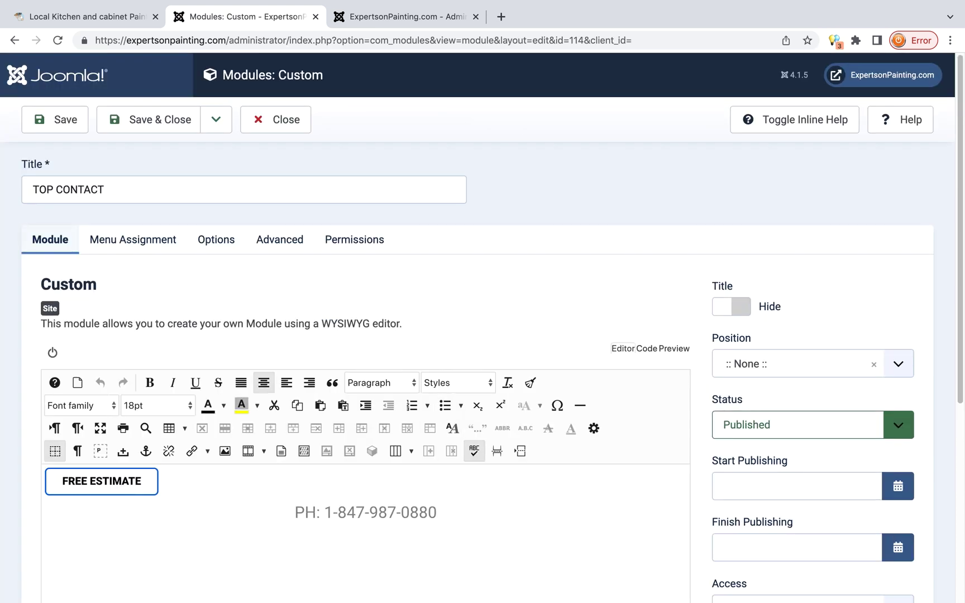
left_click(149, 119)
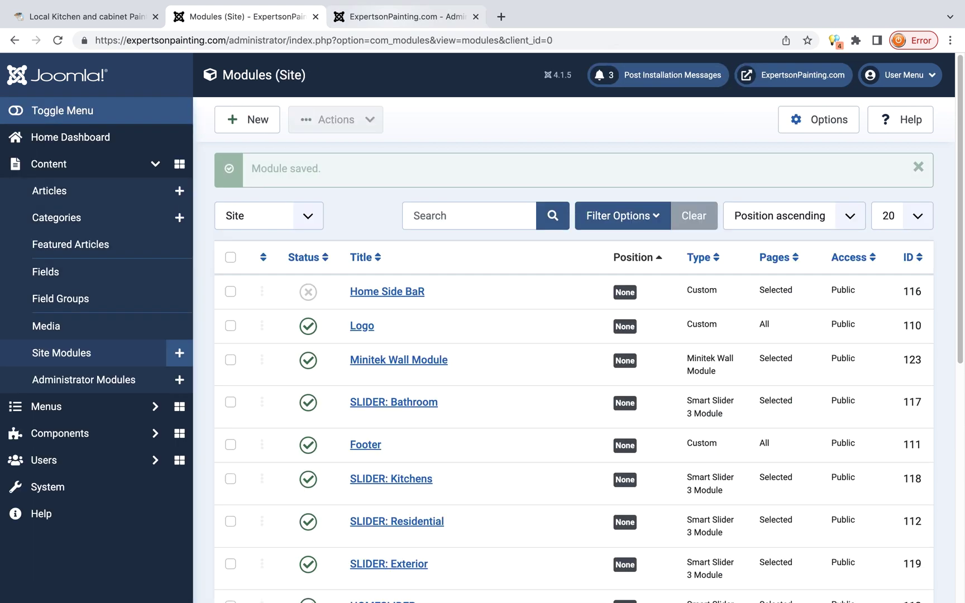
Glance at the theme layout again, open the Footer site module to review its city and sitemap links, and close it
key("ctrl+Tab")
scroll(559, 335, "down", 3)
scroll(559, 335, "up", 3)
key("ctrl+shift+Tab")
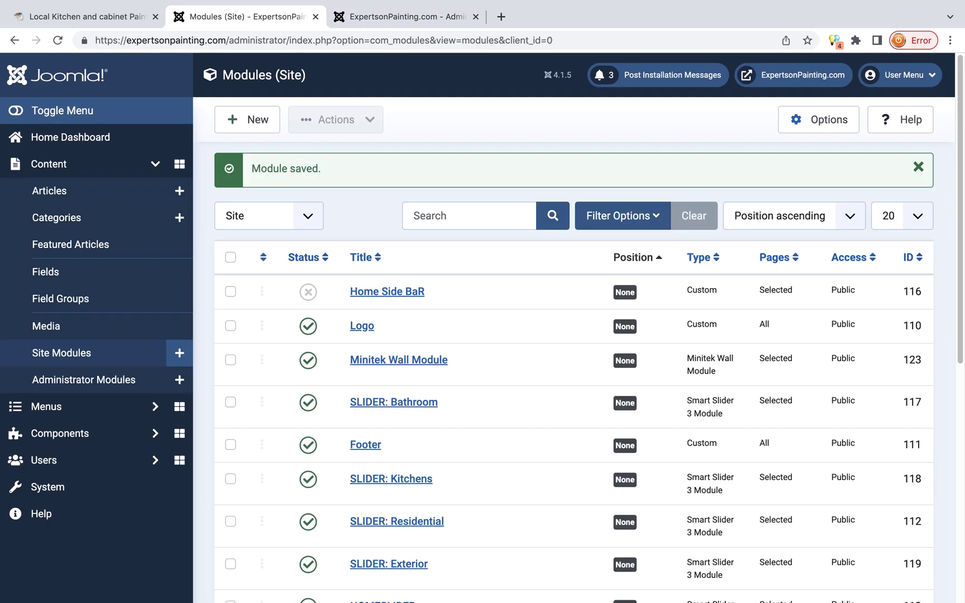
scroll(366, 391, "down", 1)
left_click(366, 390)
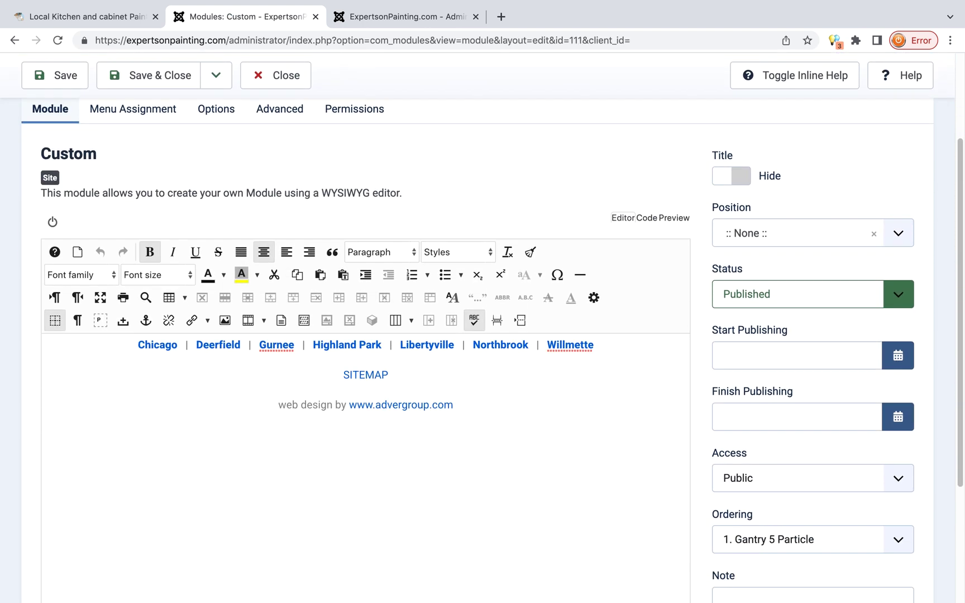
scroll(483, 335, "up", 3)
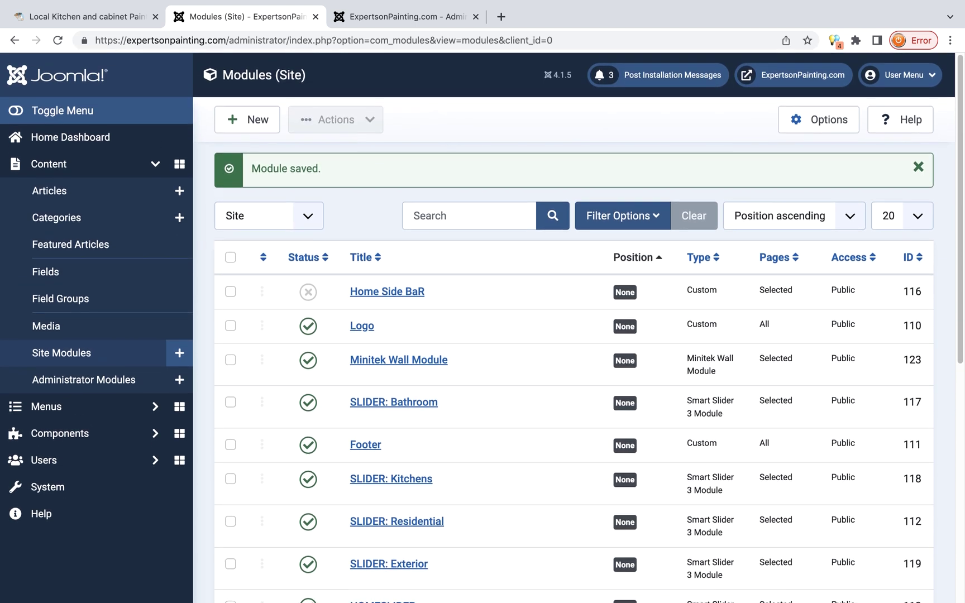
Look through the rest of the site modules list and return to the administrator's home dashboard
scroll(574, 358, "down", 5)
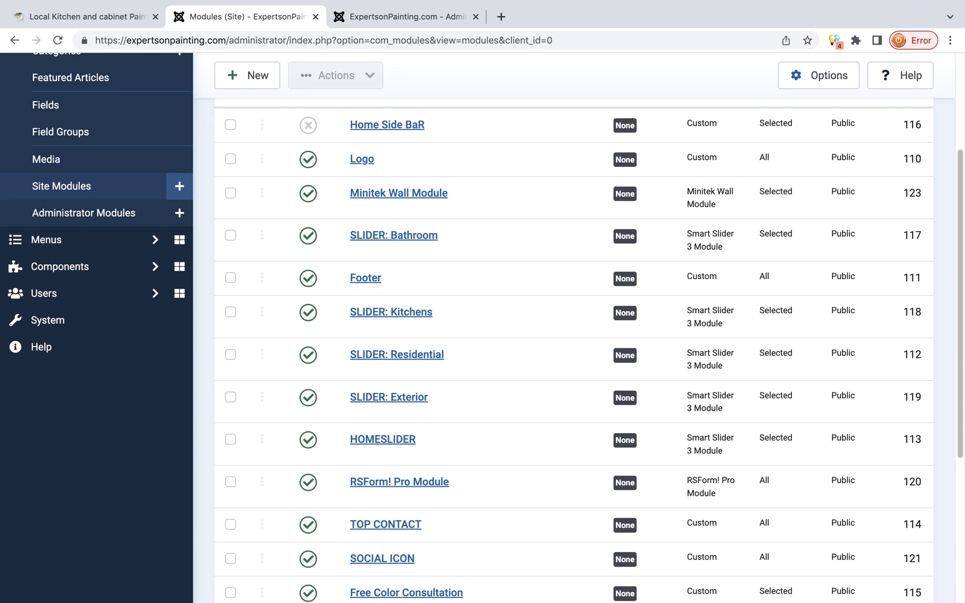
scroll(573, 357, "down", 3)
scroll(574, 358, "up", 7)
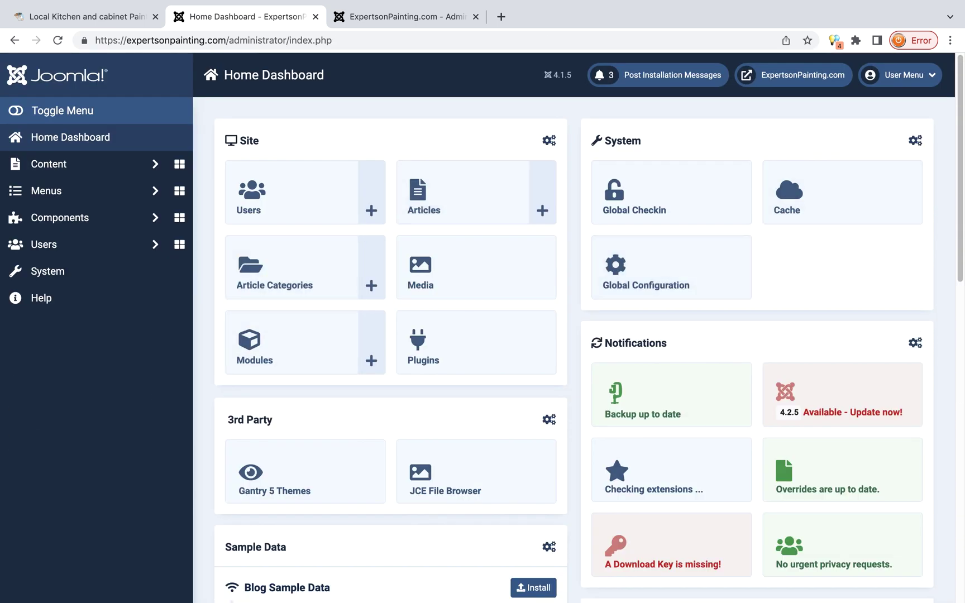
Look over the home dashboard and expand the Content section to show its article, category, media and module entries
scroll(483, 327, "down", 1)
scroll(483, 327, "up", 1)
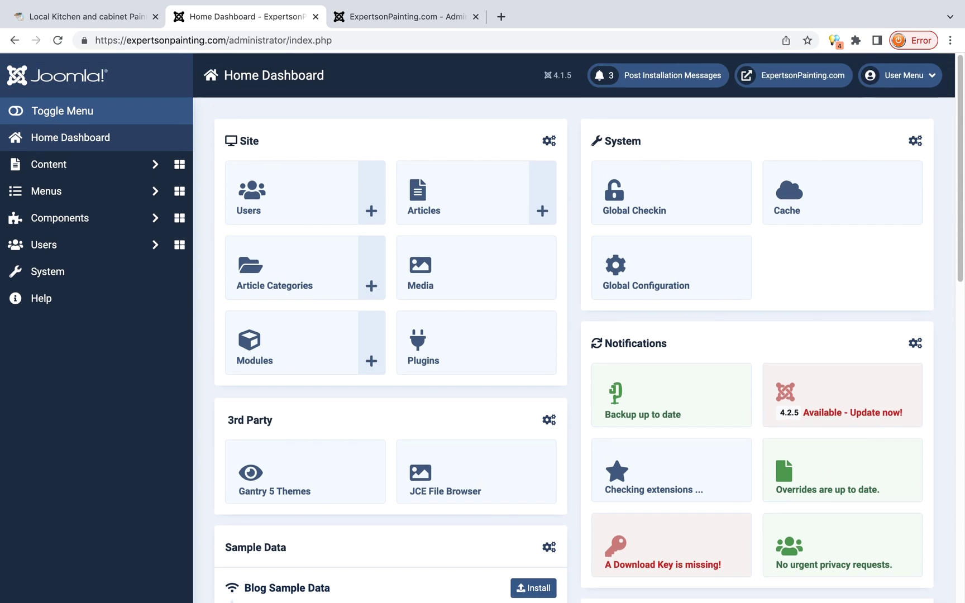
left_click(84, 164)
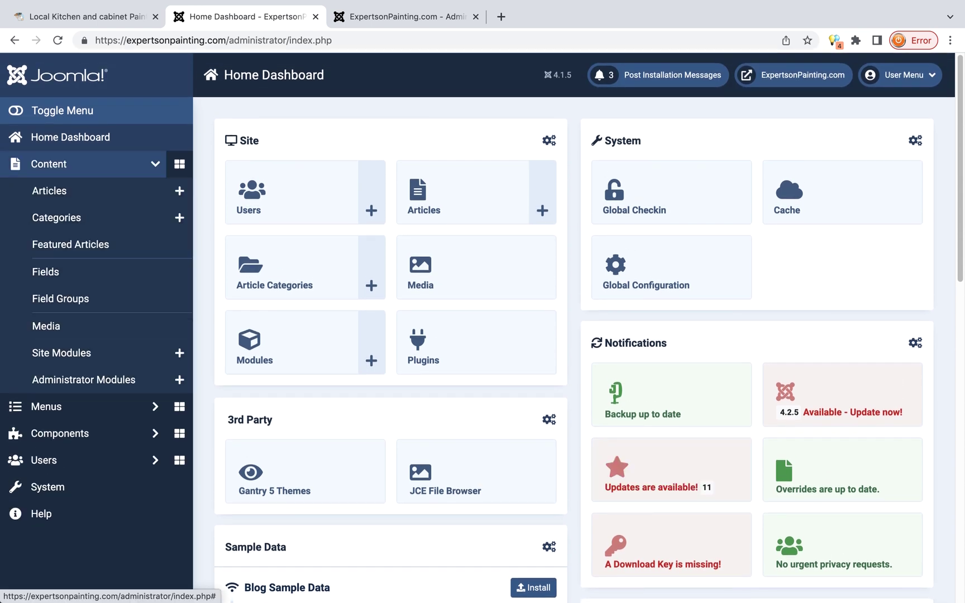